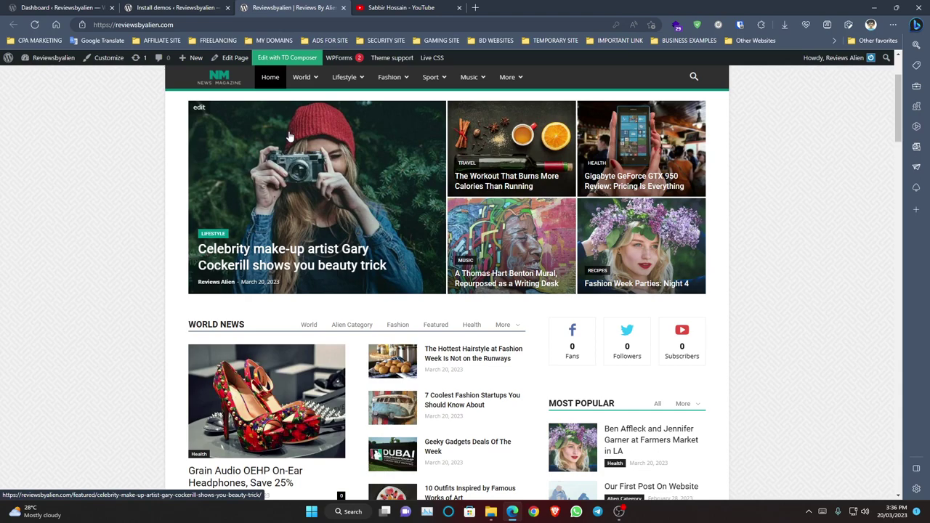
Step: Examine the World, Lifestyle and other dropdown submenus in the site's main navigation, including the Lifestyle subcategories
mouse_move(303, 76)
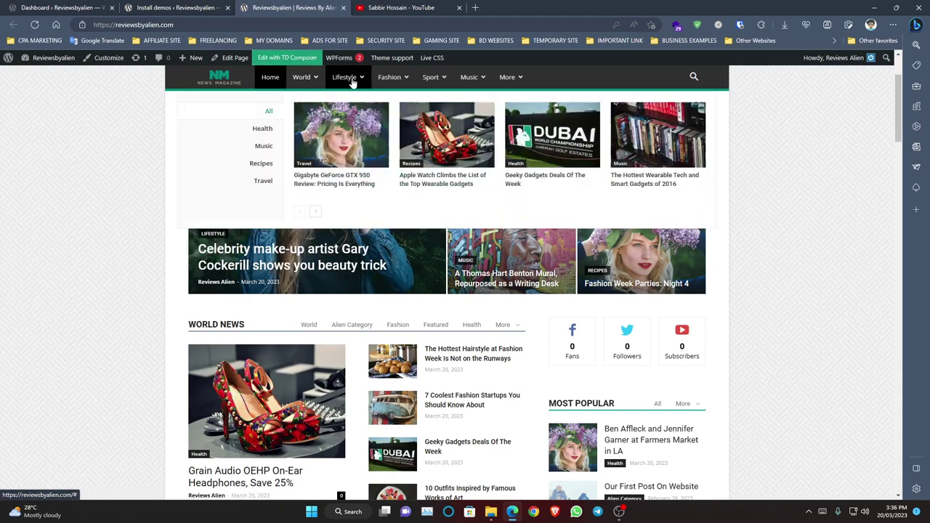
mouse_move(389, 77)
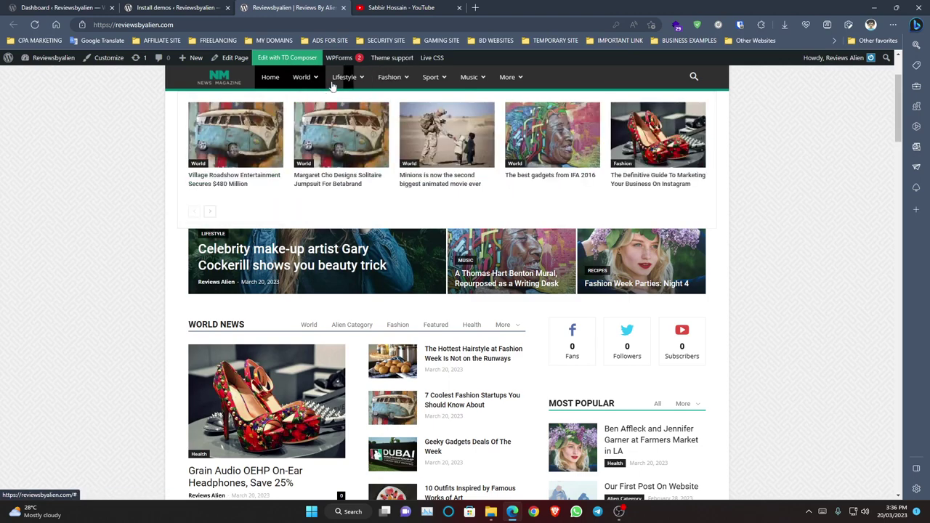
mouse_move(338, 86)
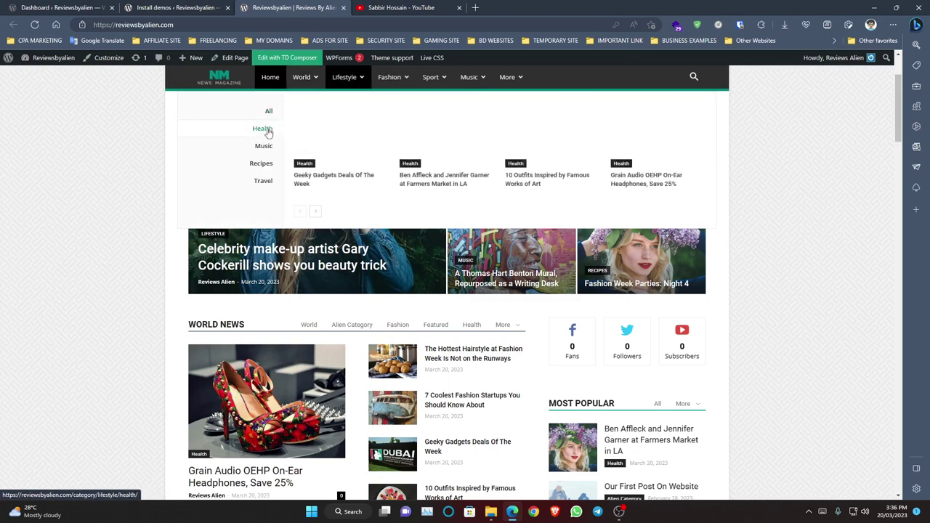
mouse_move(266, 172)
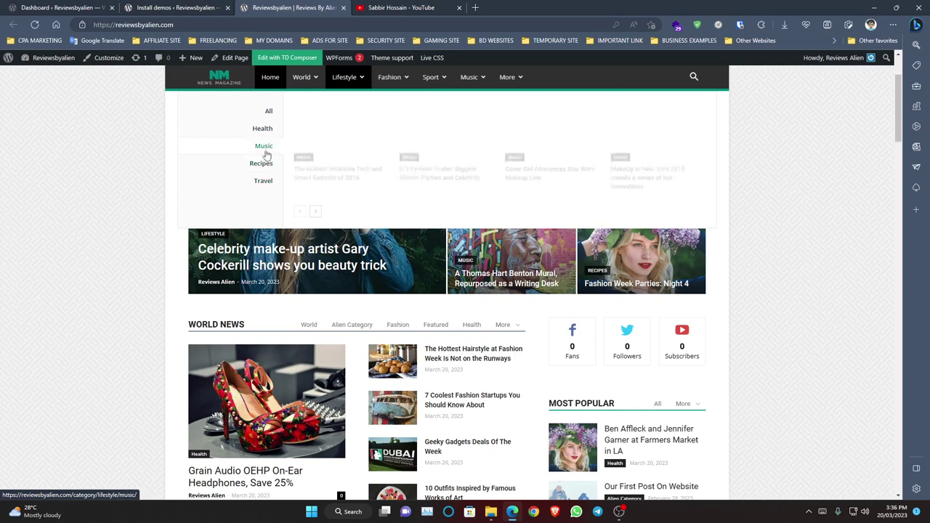
mouse_move(269, 125)
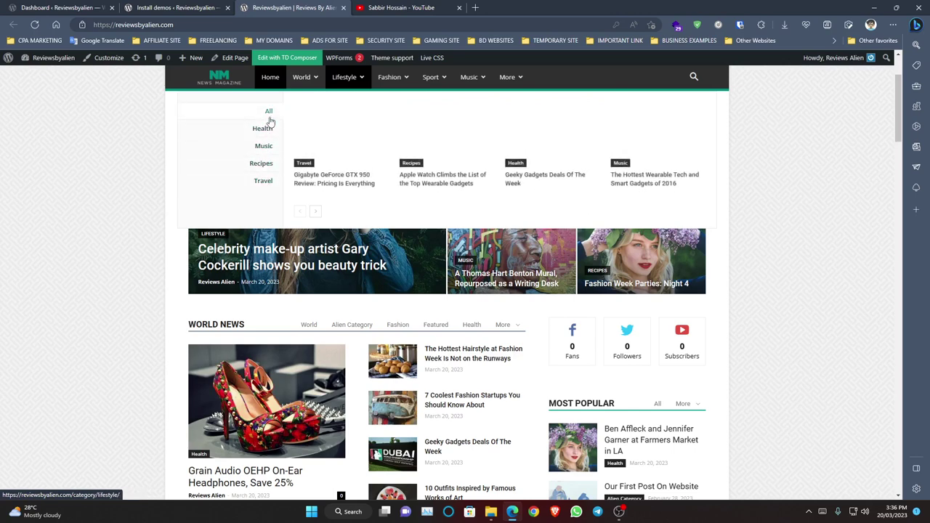
mouse_move(520, 80)
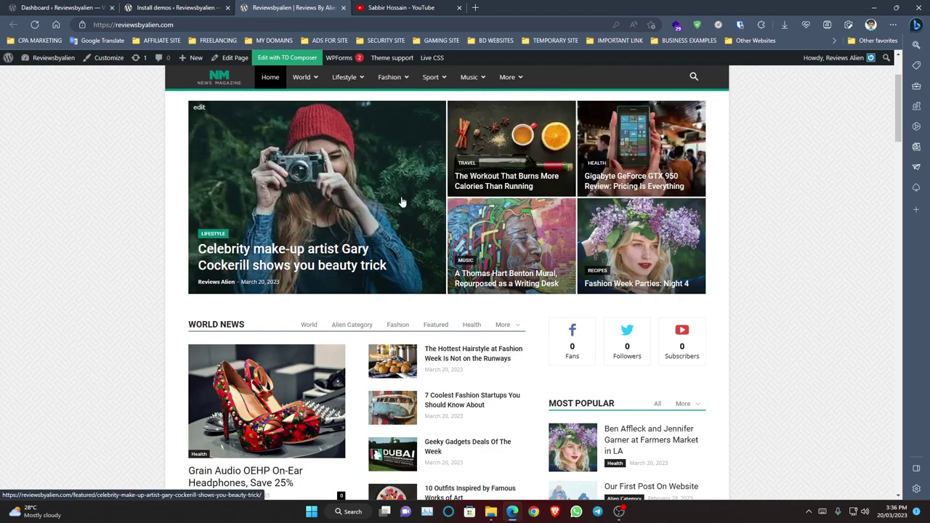
Step: Examine the homepage sections from the featured posts down to the footer, including the footer and header logos
scroll(563, 256, "down", 2)
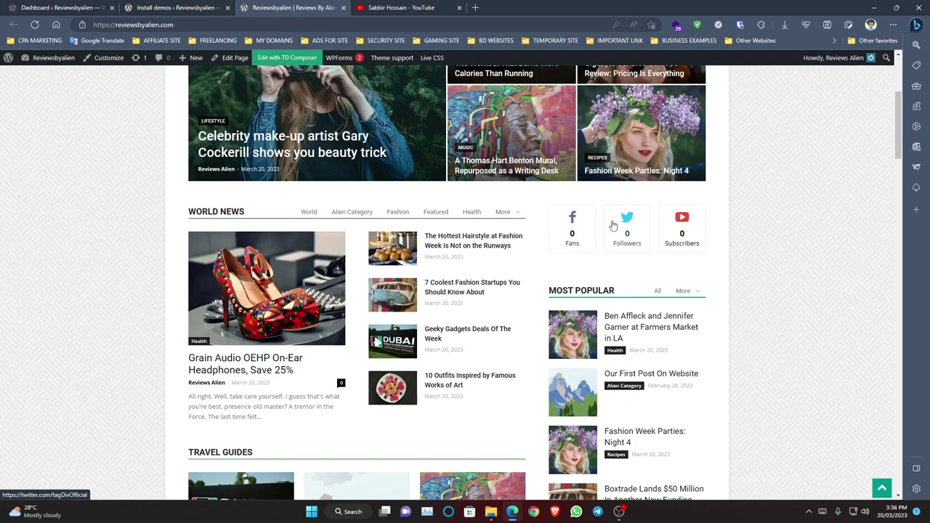
scroll(613, 226, "down", 10)
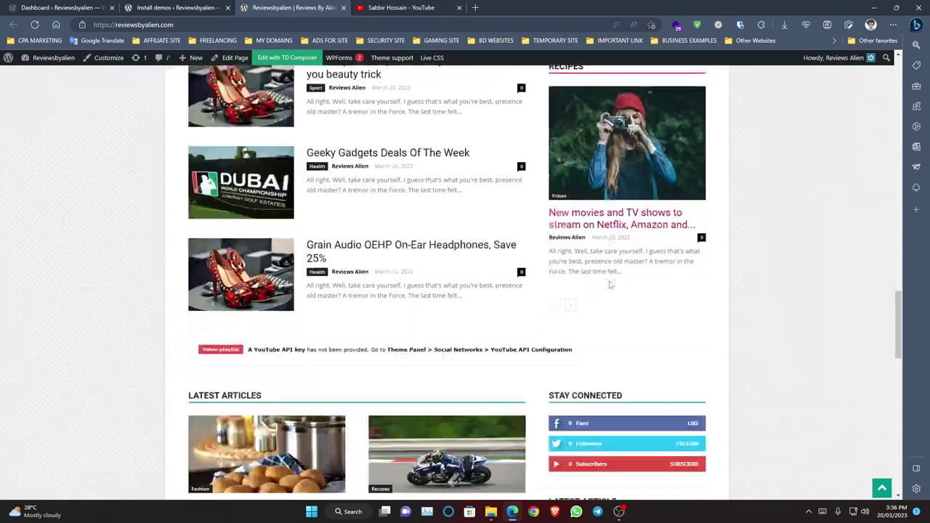
scroll(611, 285, "up", 3)
scroll(611, 285, "down", 6)
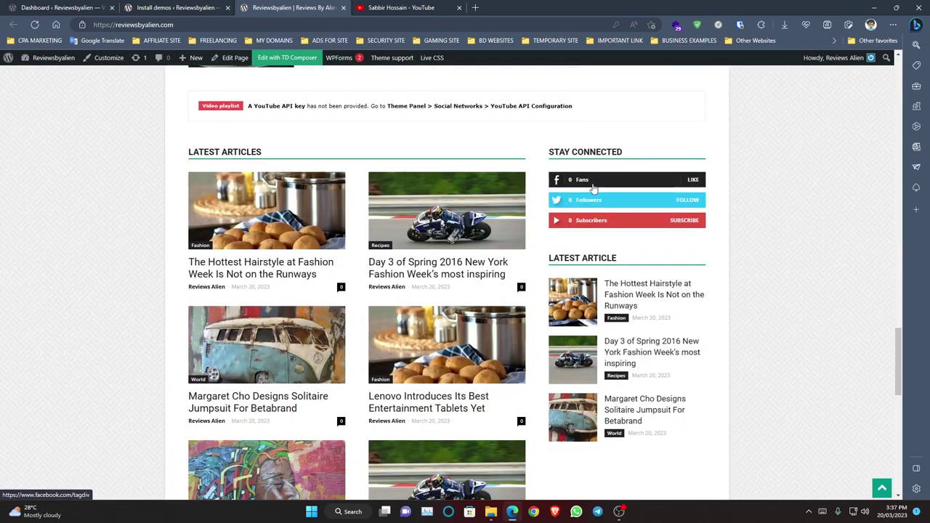
scroll(627, 252, "down", 7)
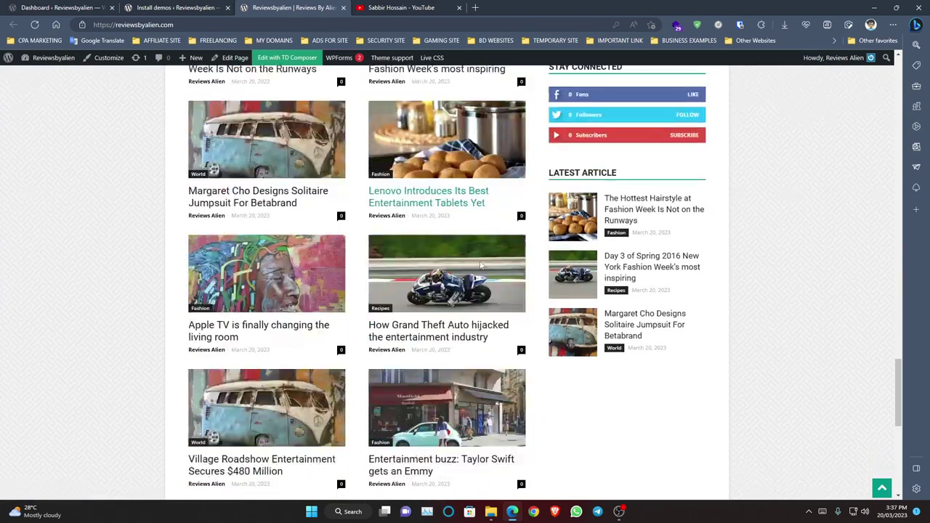
scroll(282, 331, "up", 10)
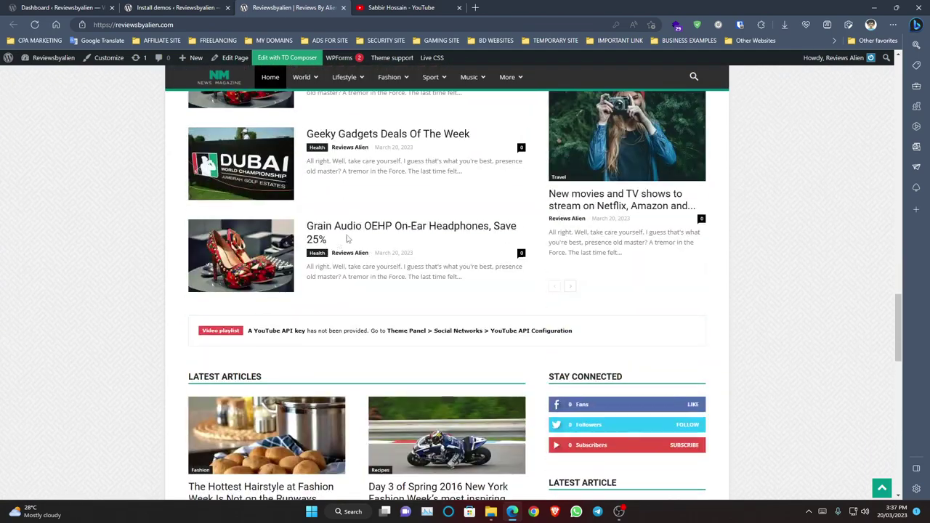
scroll(283, 334, "up", 10)
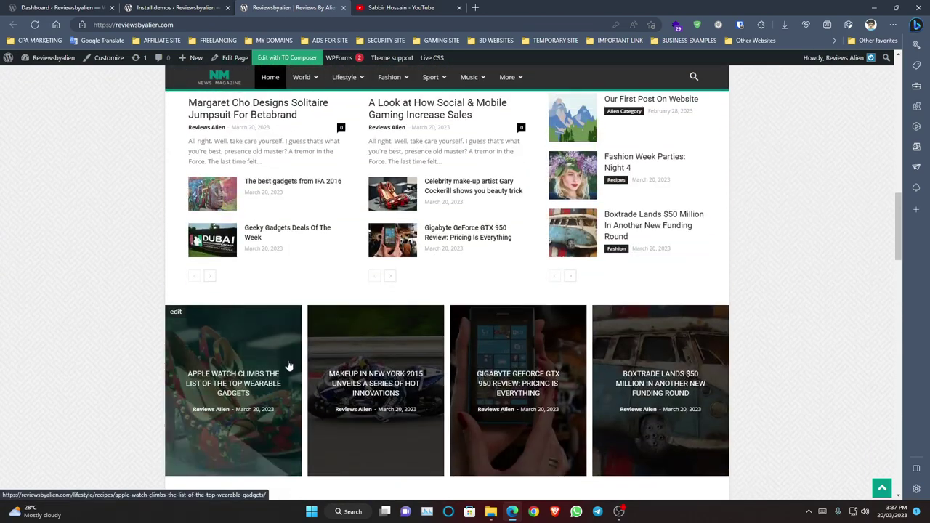
scroll(283, 396, "up", 5)
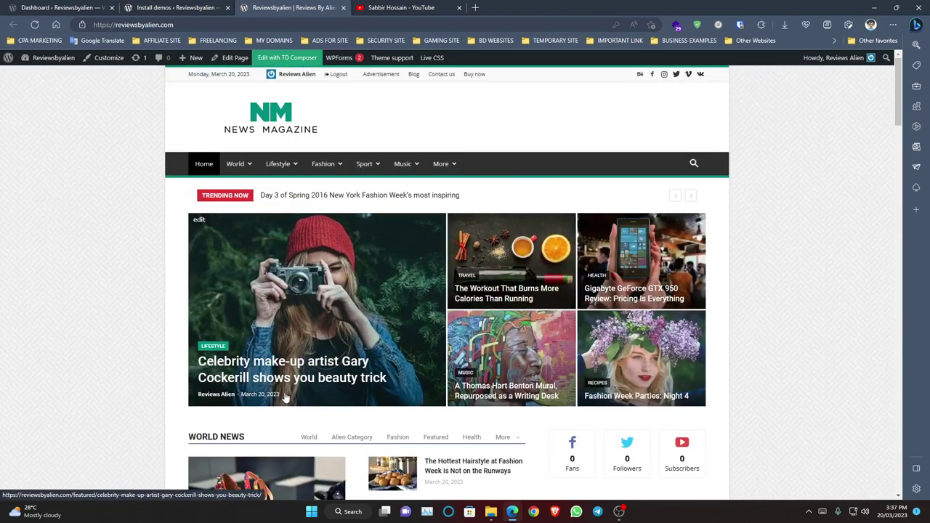
scroll(283, 398, "down", 10)
scroll(283, 399, "down", 10)
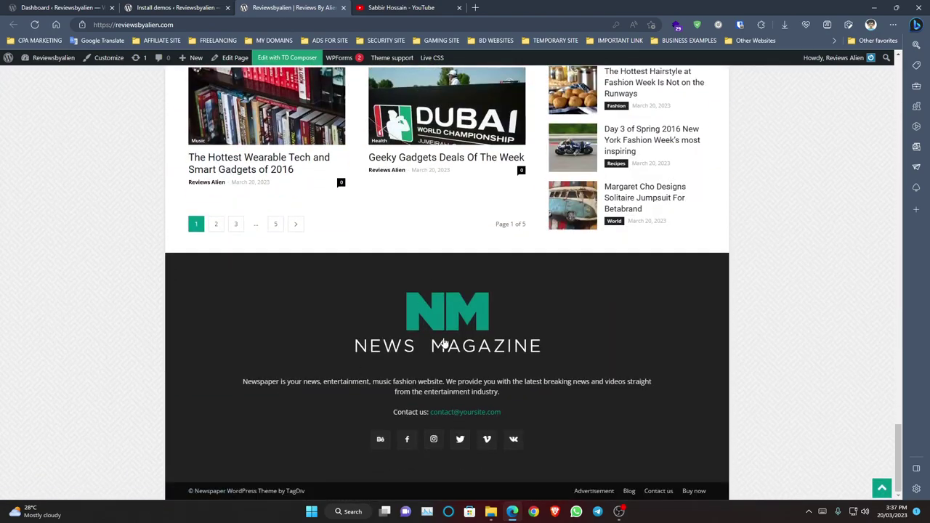
left_click_drag(434, 334, 286, 292)
scroll(317, 214, "up", 15)
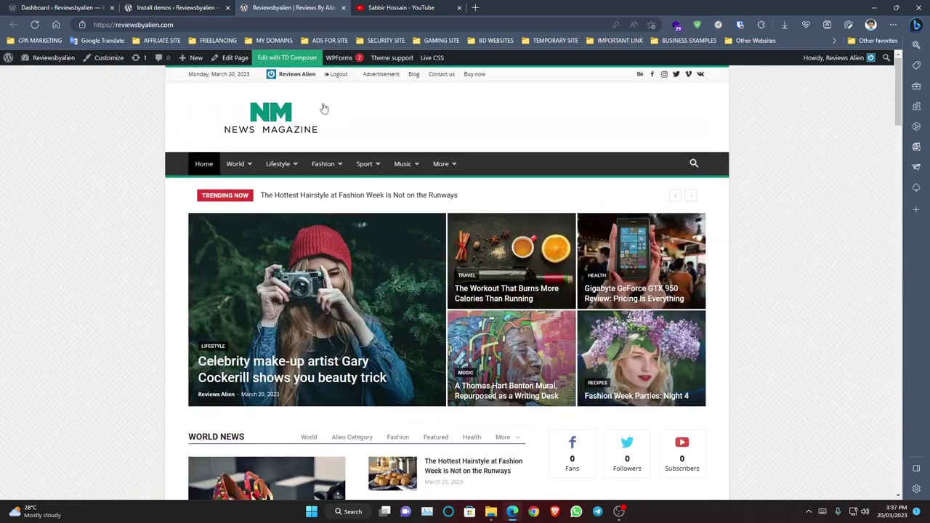
left_click_drag(269, 116, 207, 115)
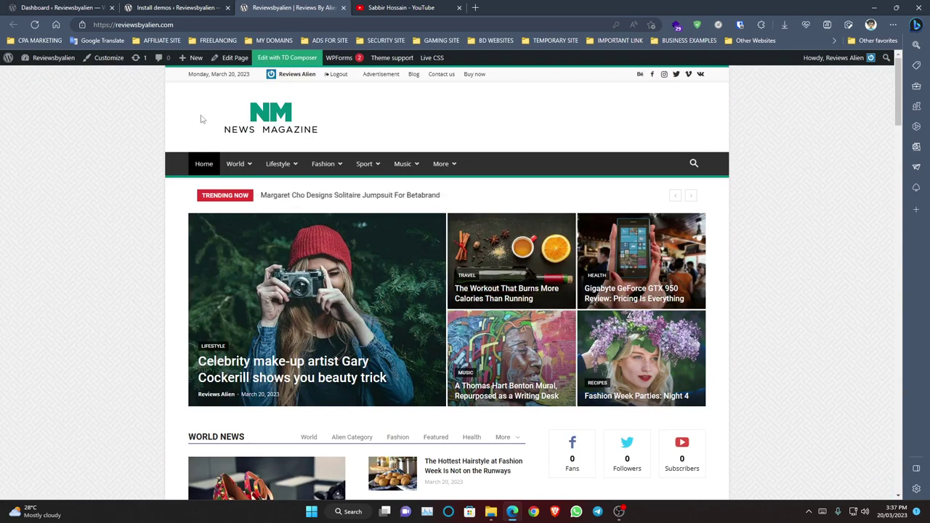
Step: Open the Newspaper theme panel and review its Ads, Template Settings, Categories, Post Settings, Block Settings, Background and Excerpts sections
key("ctrl+shift+Tab")
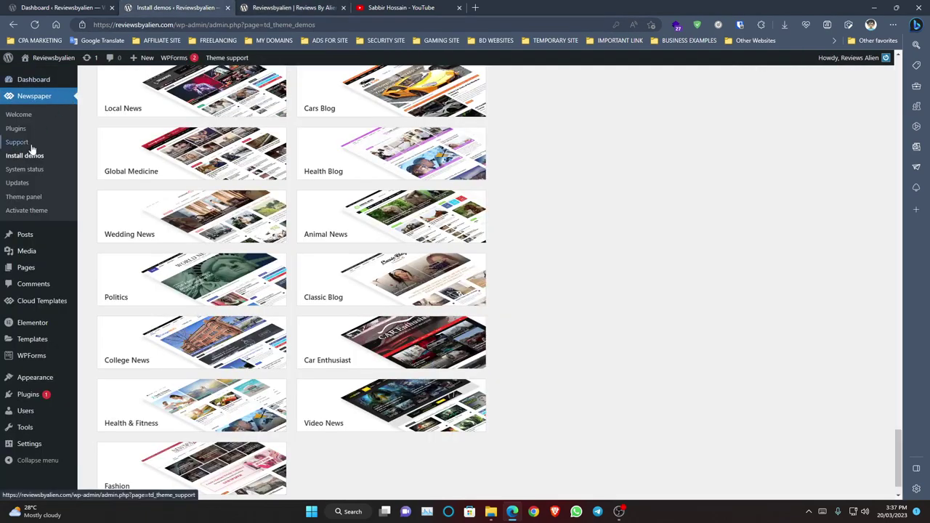
left_click(36, 200)
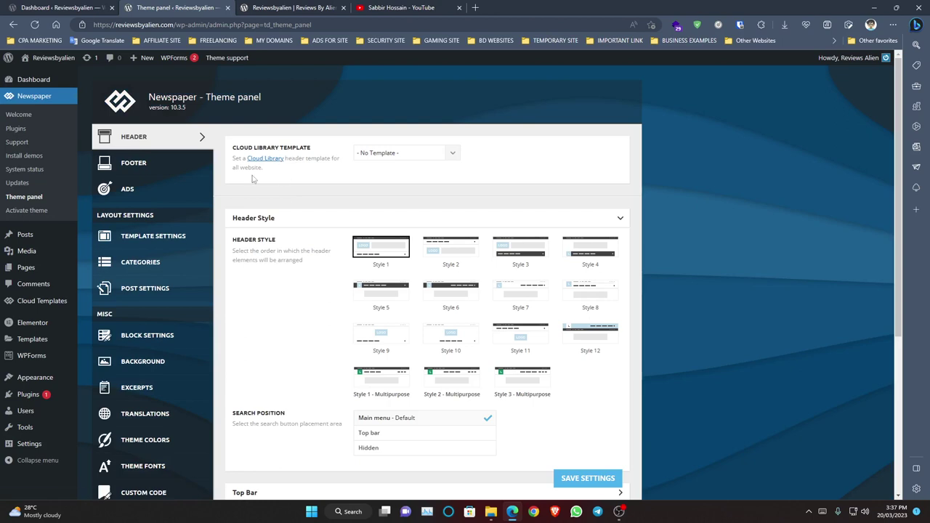
left_click(147, 191)
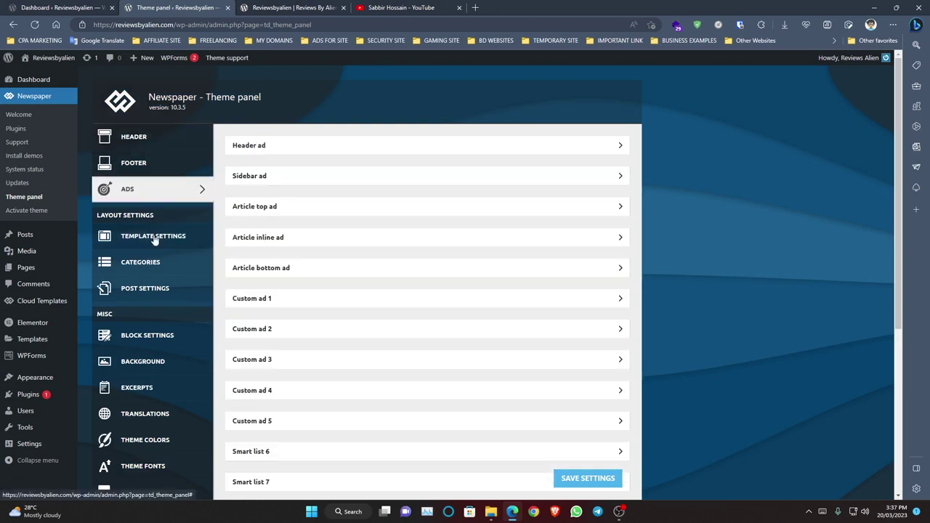
left_click(154, 238)
left_click(145, 266)
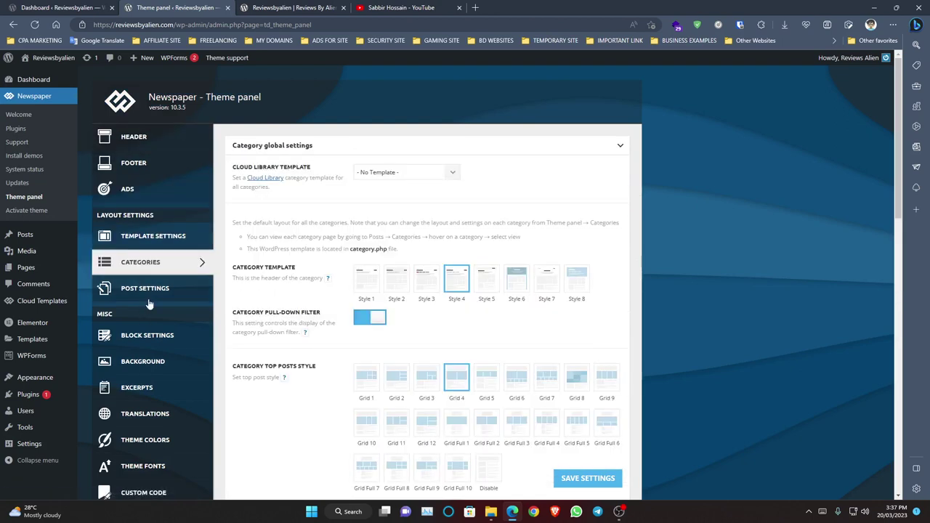
left_click(149, 292)
left_click(146, 336)
scroll(157, 272, "down", 2)
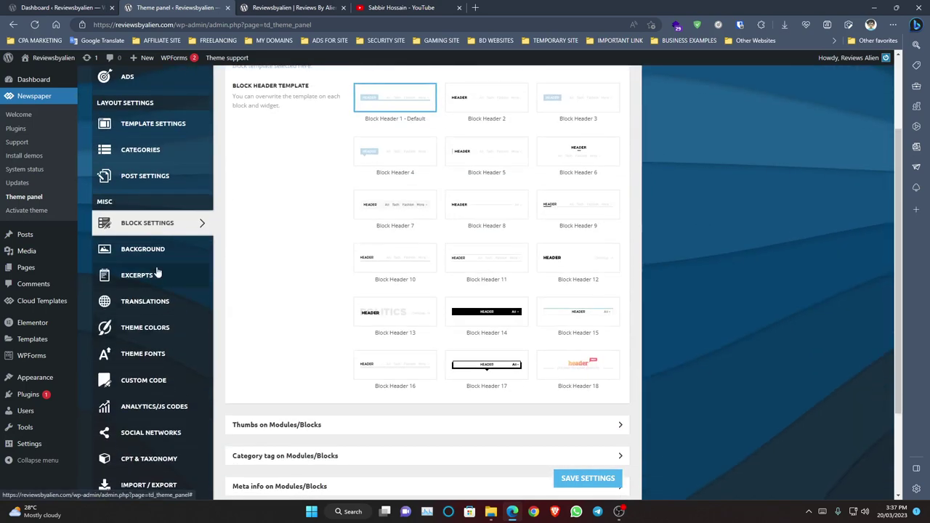
left_click(155, 252)
left_click(154, 281)
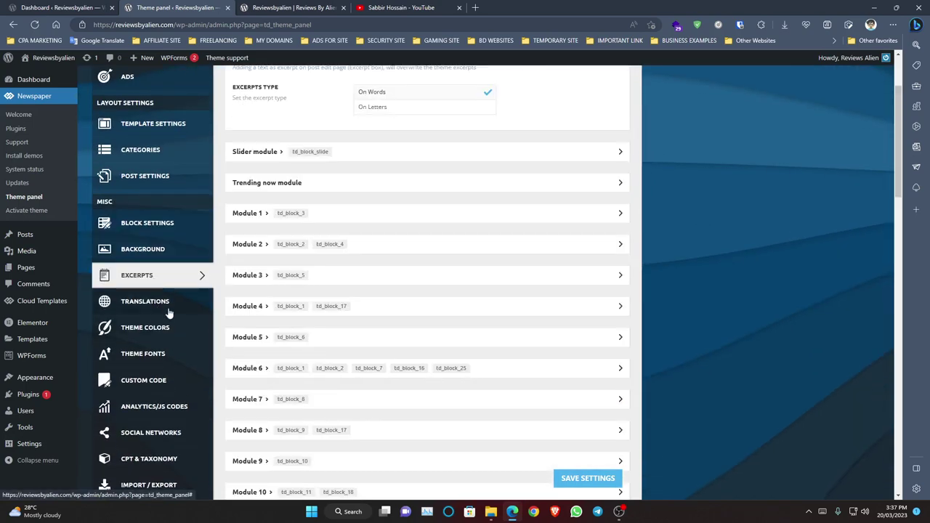
Step: Return to the theme panel's Header settings and set the header style to Style 12
scroll(169, 313, "up", 2)
left_click(137, 144)
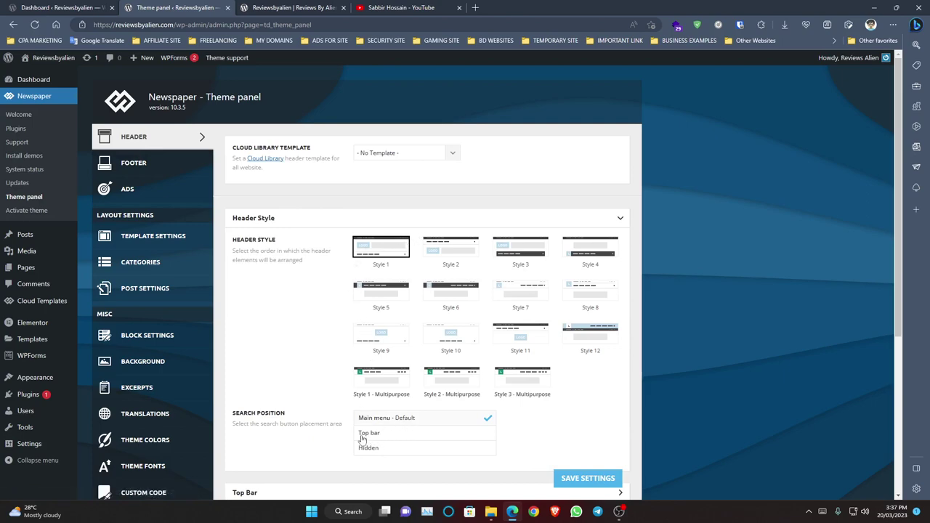
scroll(335, 409, "down", 2)
scroll(347, 390, "up", 2)
left_click(590, 341)
Step: Expand the Top Bar settings and set the top bar layout to Style 1 - Multipurpose
scroll(590, 340, "down", 4)
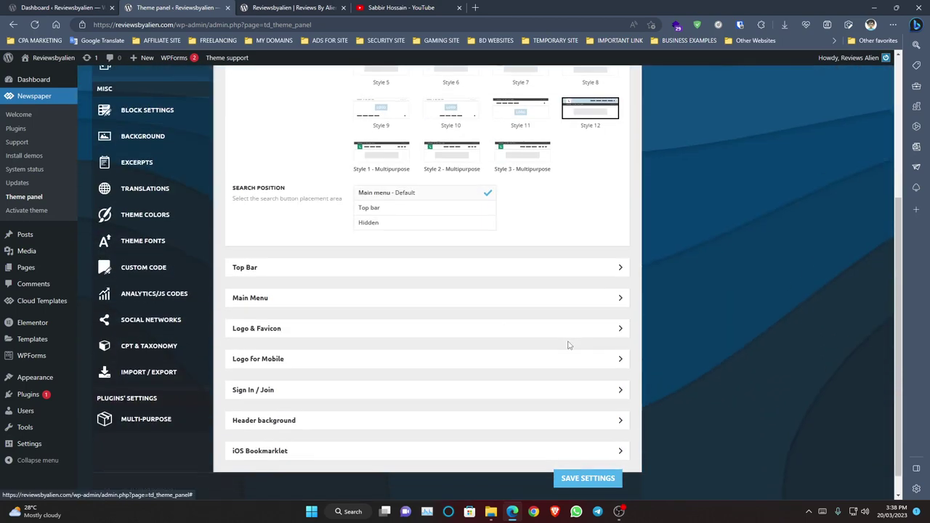
left_click(338, 270)
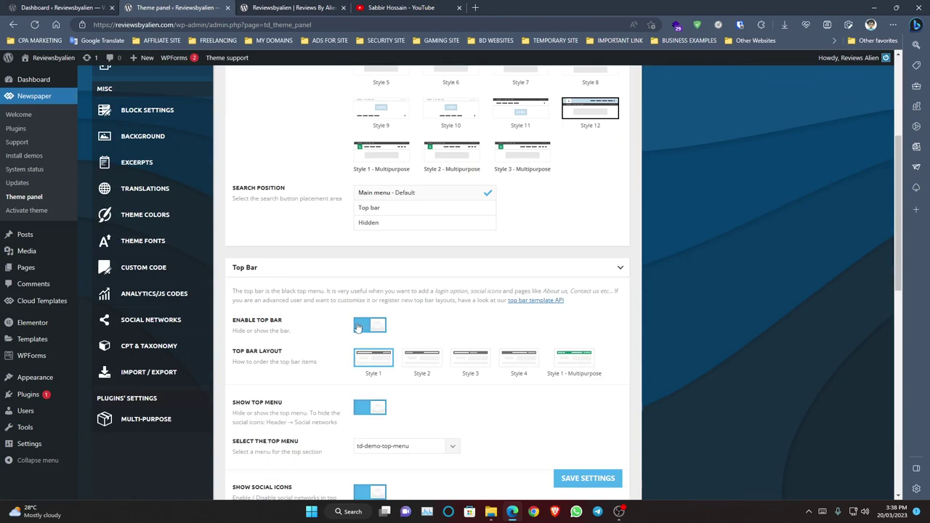
left_click(570, 359)
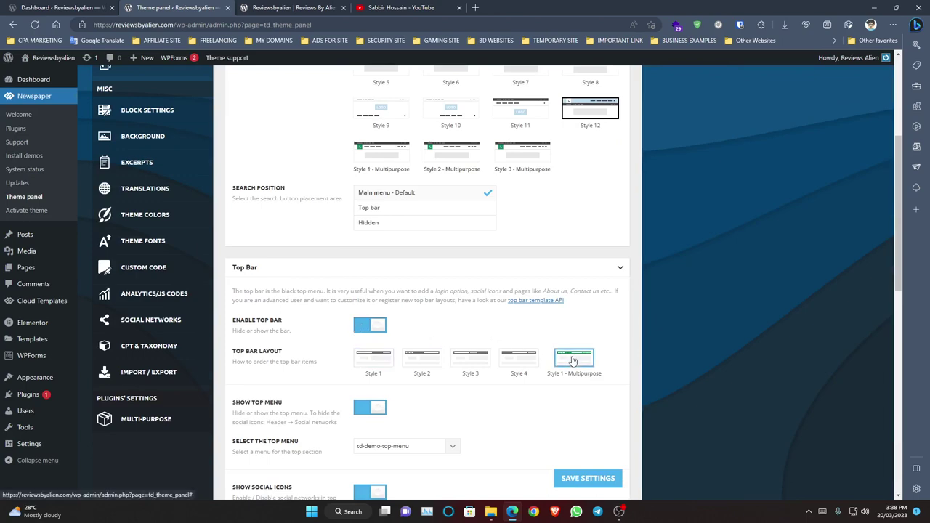
Step: Review the remaining Top Bar options and the Main Menu settings of the header
scroll(398, 341, "down", 3)
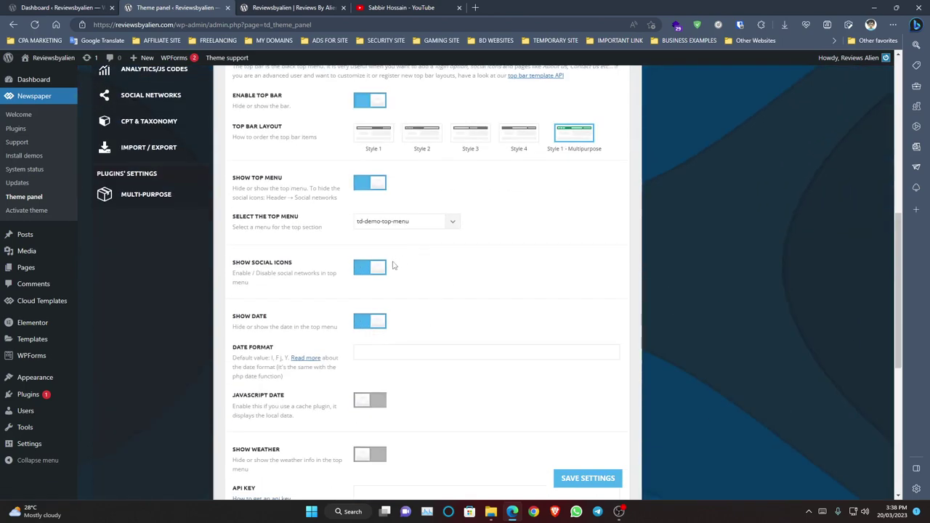
scroll(393, 266, "down", 3)
scroll(383, 260, "down", 2)
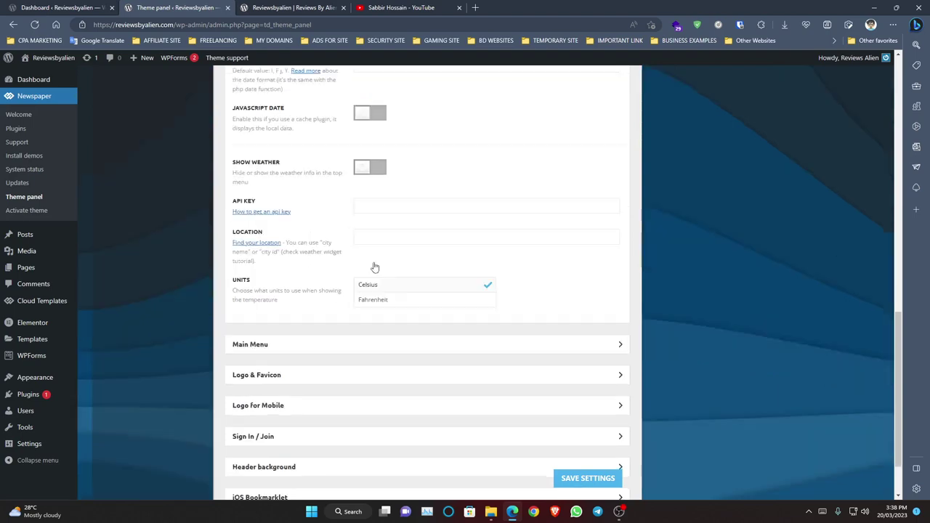
left_click(301, 294)
scroll(303, 294, "down", 3)
scroll(304, 294, "down", 2)
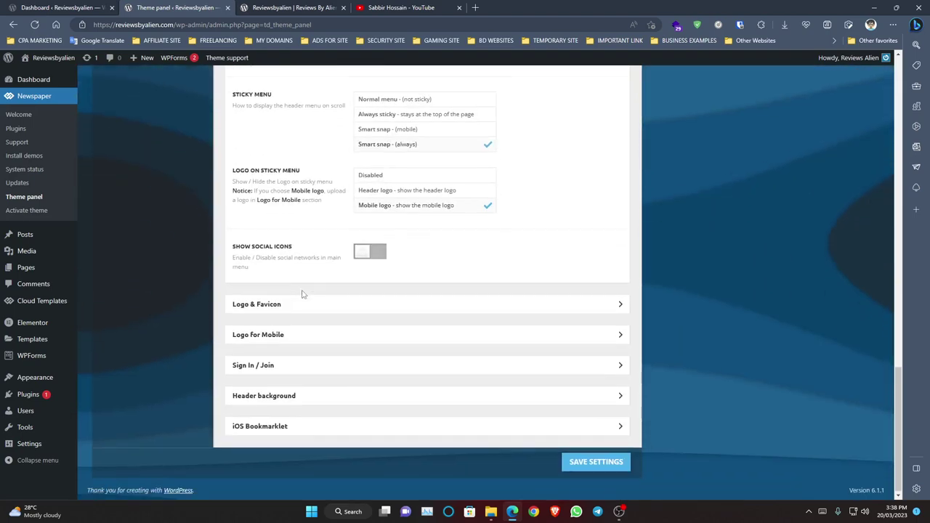
Step: Expand the Logo & Favicon settings and delete the current image under Logo Upload
left_click(303, 304)
scroll(333, 290, "down", 2)
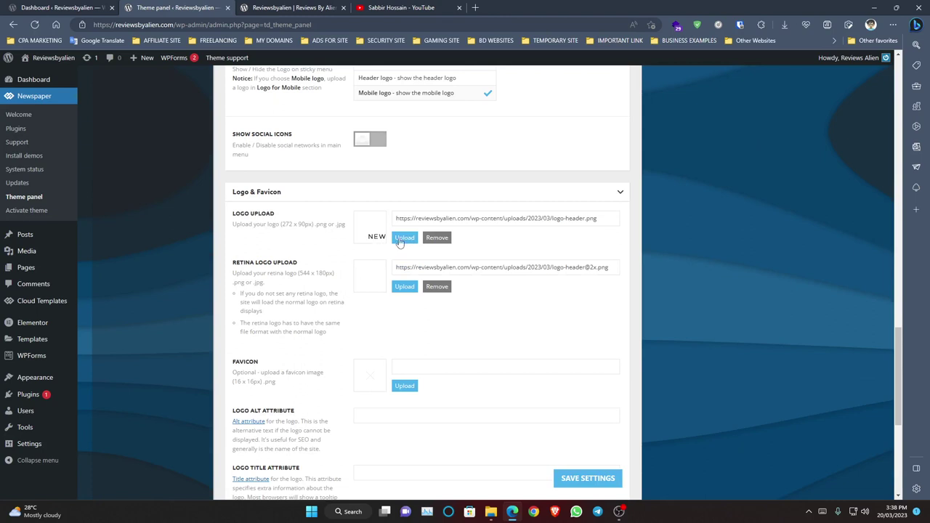
scroll(266, 247, "down", 2)
scroll(265, 247, "up", 2)
left_click(434, 239)
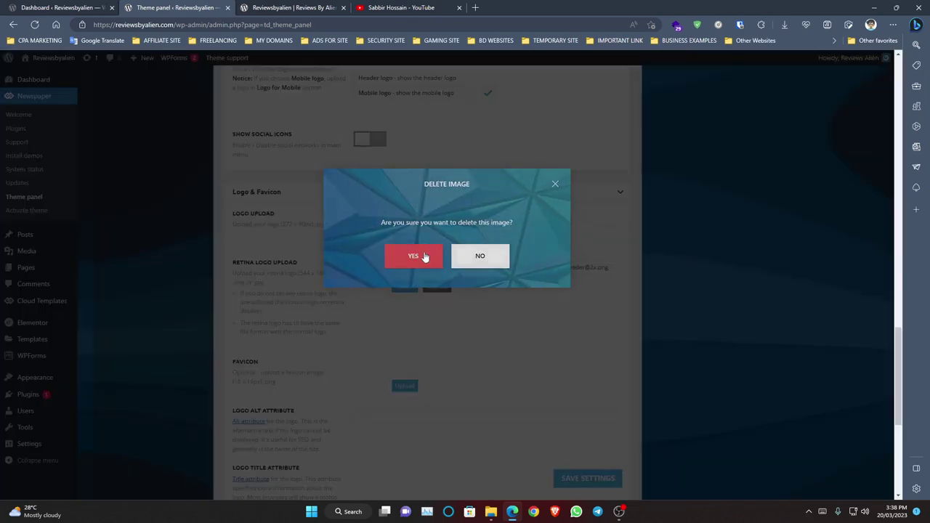
left_click(424, 256)
Step: Choose the EARTH image Logo.png from the media library and insert it as the Logo Upload image
left_click(407, 239)
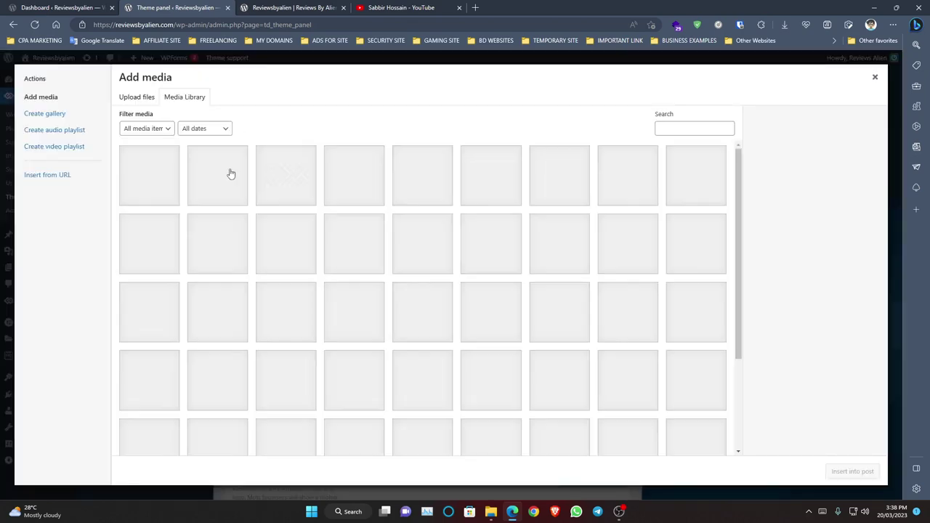
scroll(395, 211, "down", 5)
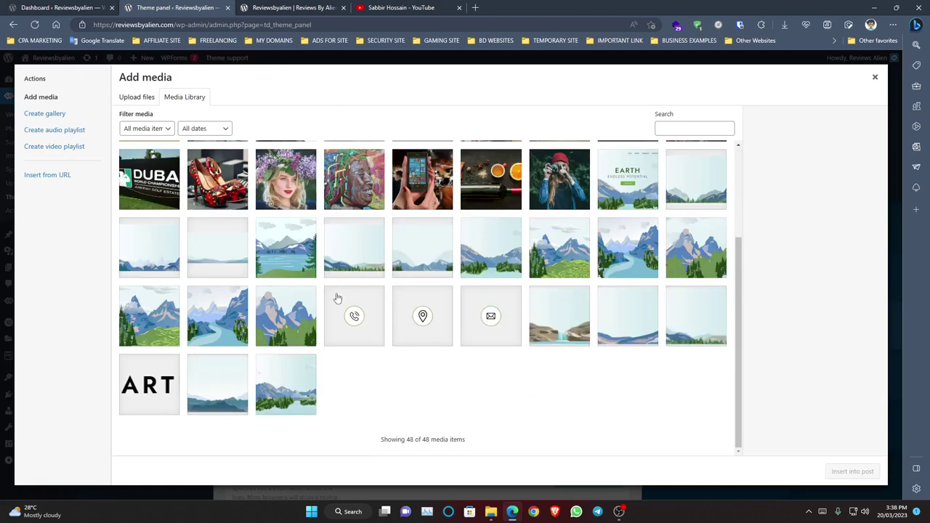
scroll(331, 347, "up", 2)
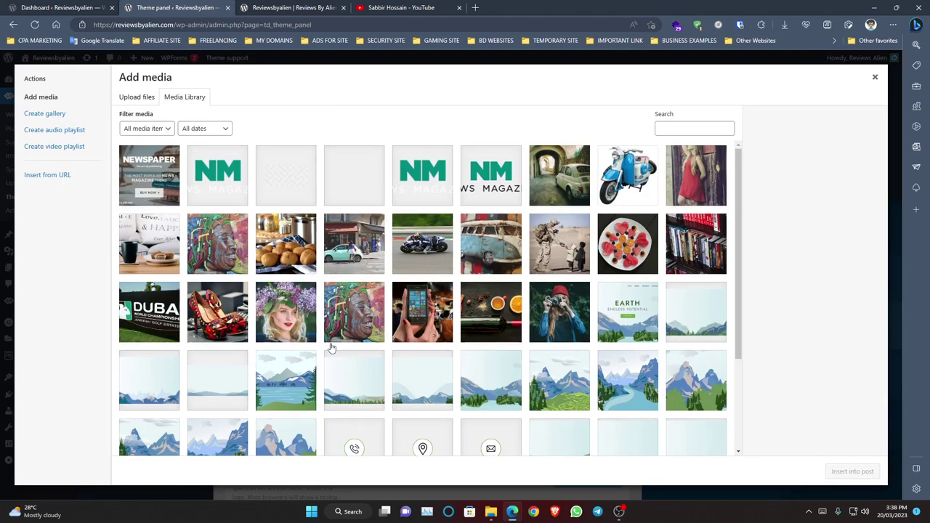
left_click(142, 102)
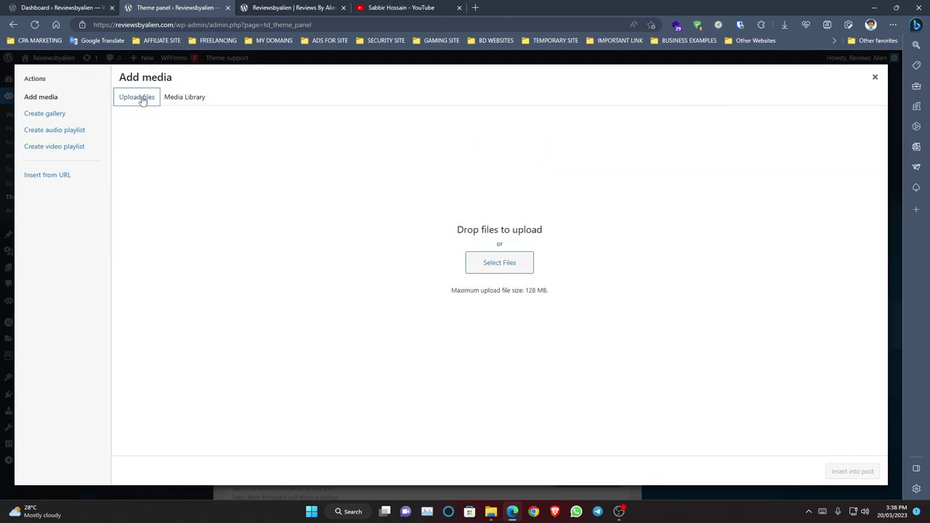
left_click(179, 99)
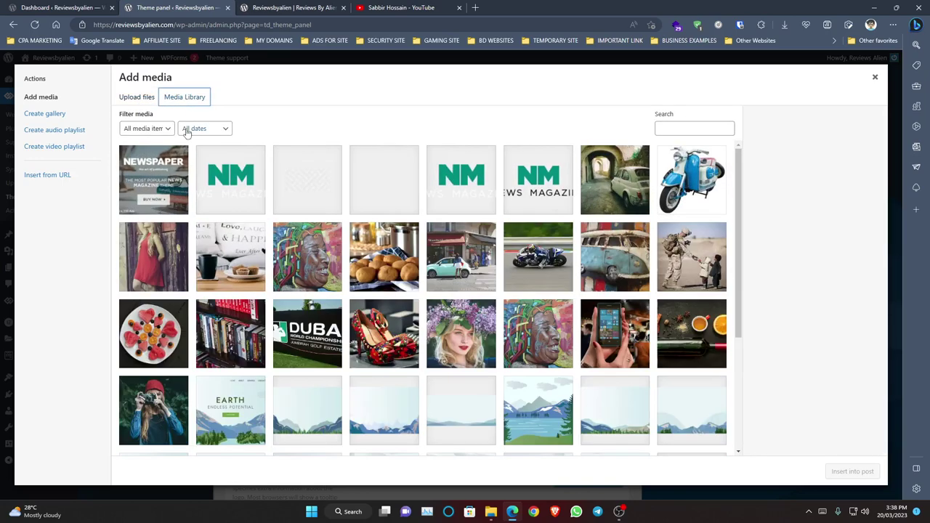
scroll(206, 264, "down", 1)
scroll(206, 263, "down", 3)
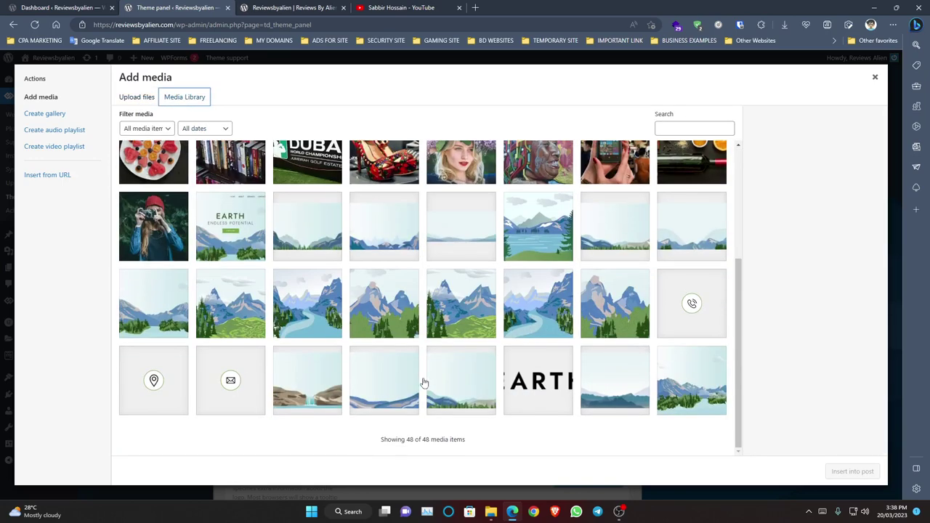
left_click(511, 385)
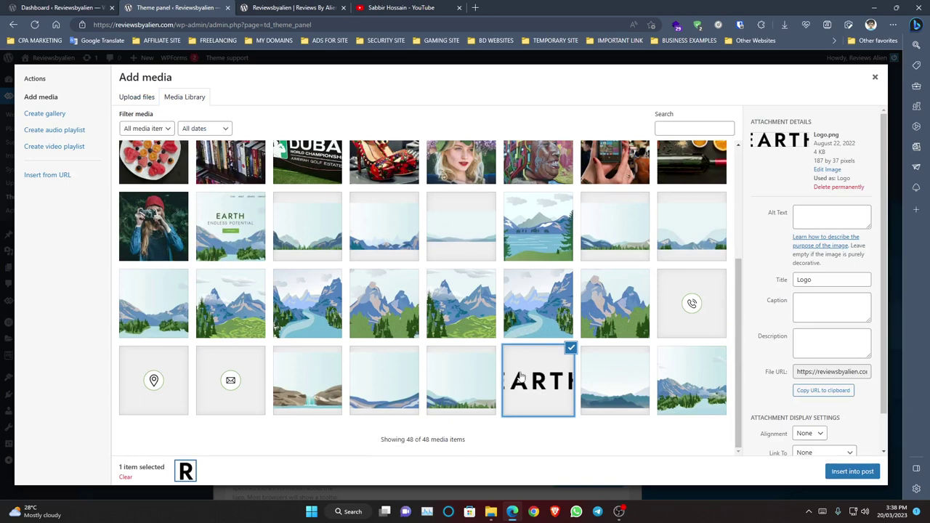
left_click(674, 312)
left_click(573, 372)
scroll(502, 336, "up", 3)
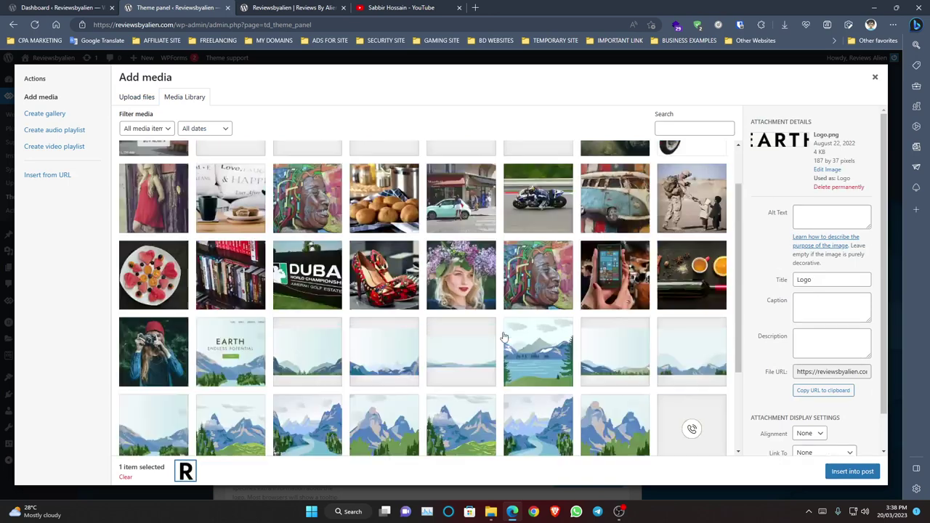
scroll(560, 267, "down", 4)
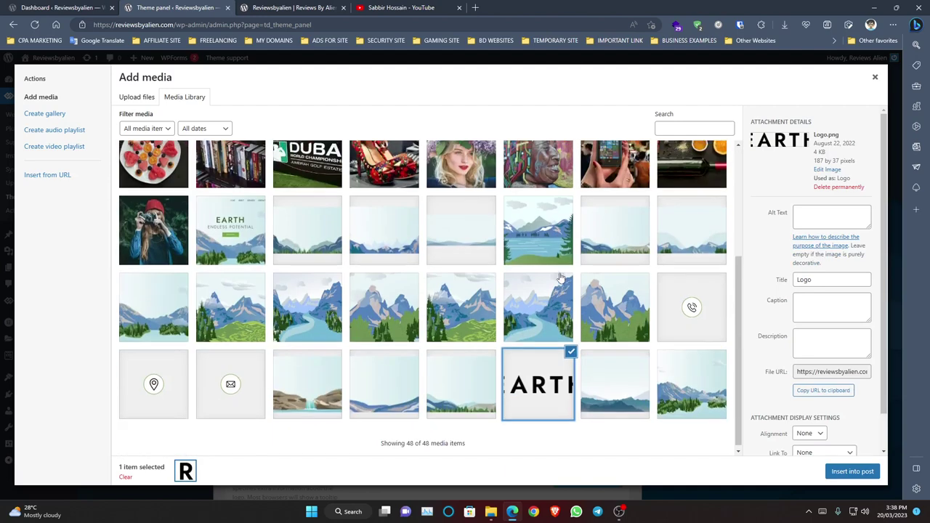
scroll(589, 327, "up", 4)
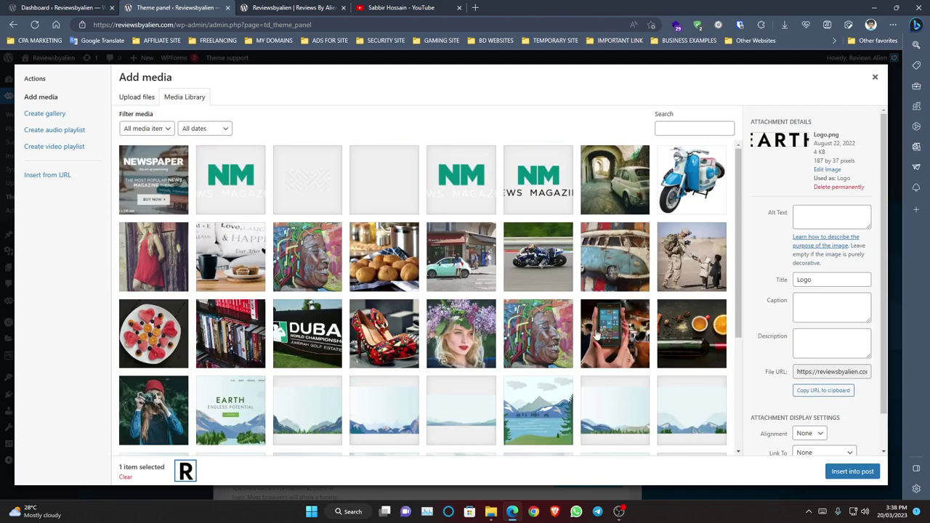
left_click(836, 471)
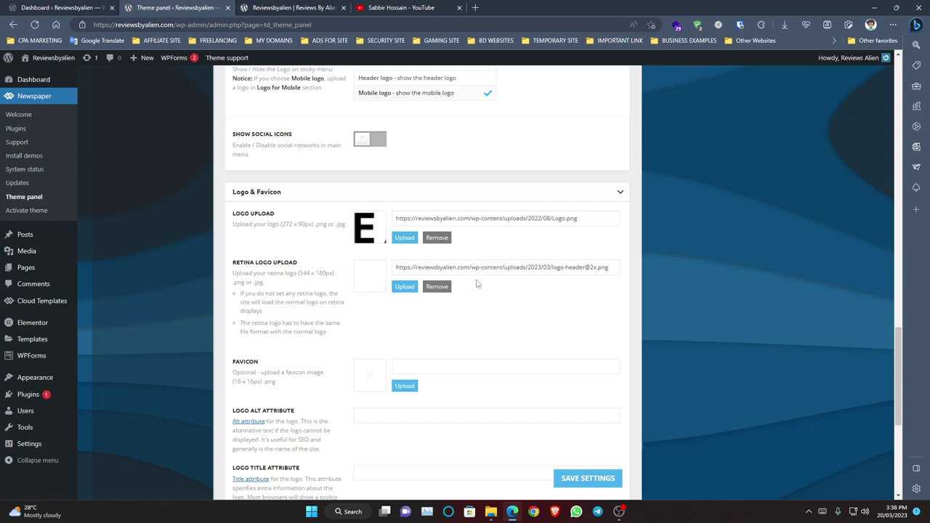
Step: Choose Map-Pin.svg from the media library and insert it as the site's Favicon
scroll(434, 332, "down", 3)
scroll(434, 332, "up", 2)
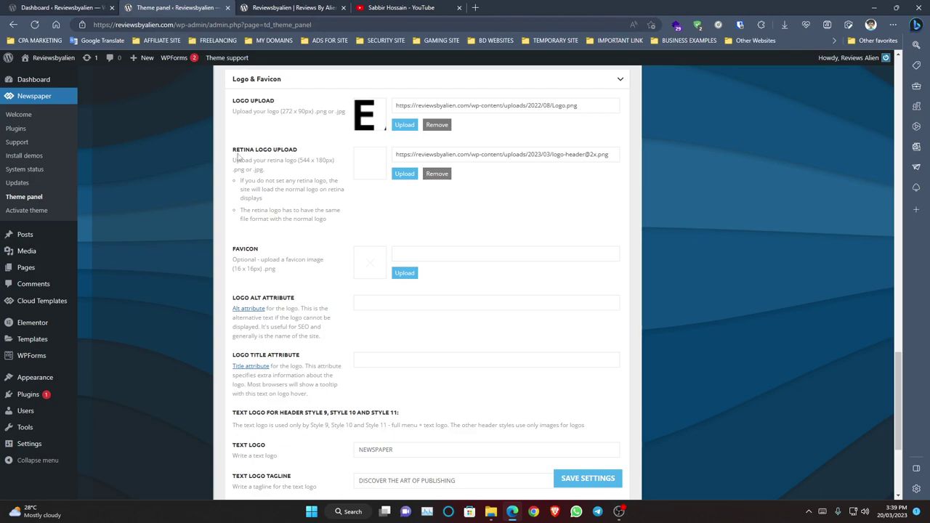
left_click(401, 276)
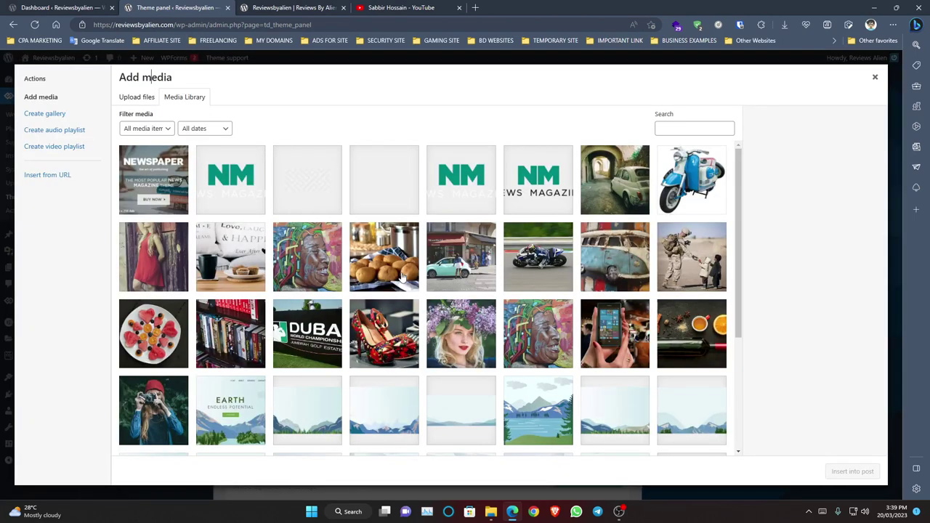
scroll(344, 302, "down", 5)
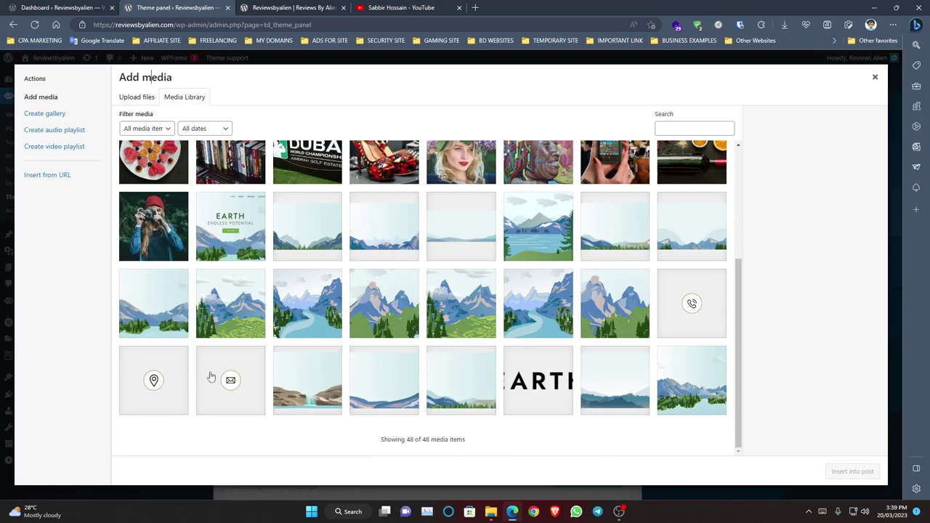
left_click(159, 382)
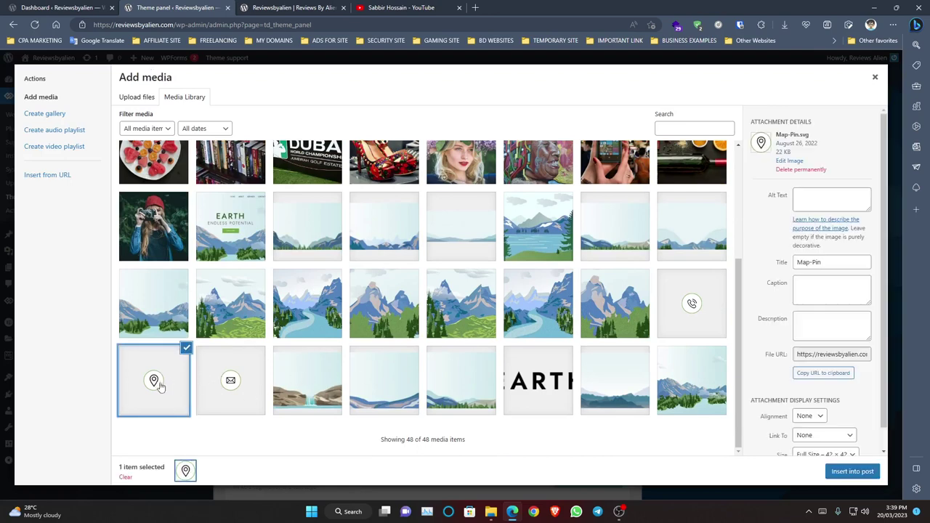
left_click(843, 471)
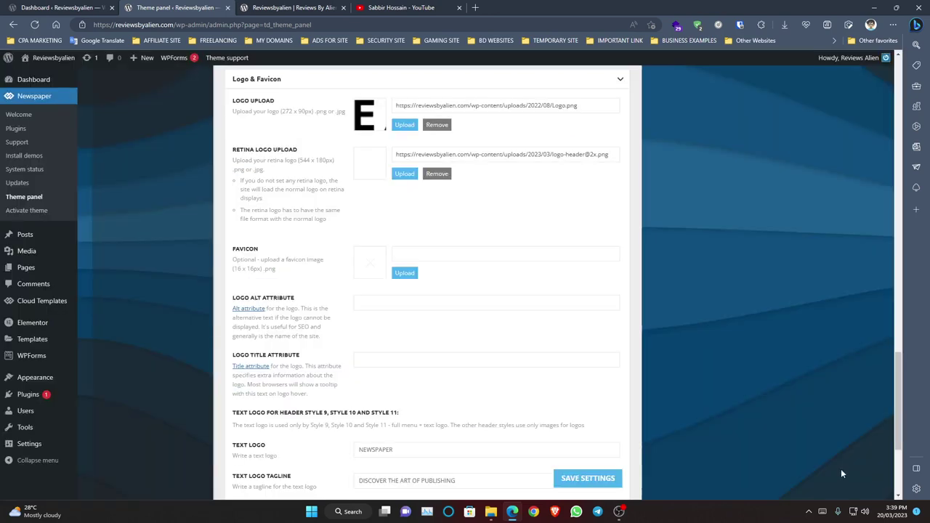
Step: Expand the Logo for Mobile and Sign In / Join settings of the header and review their options
scroll(660, 359, "down", 3)
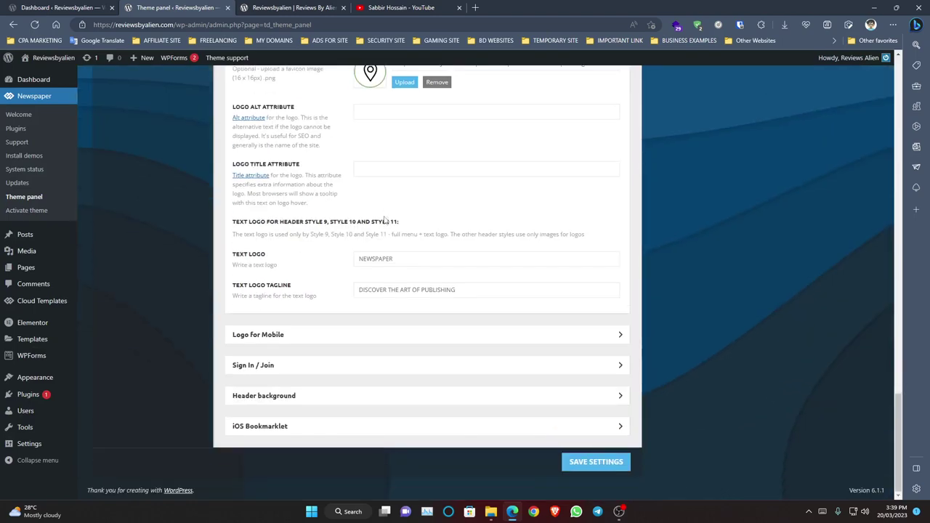
left_click(314, 333)
scroll(331, 320, "down", 2)
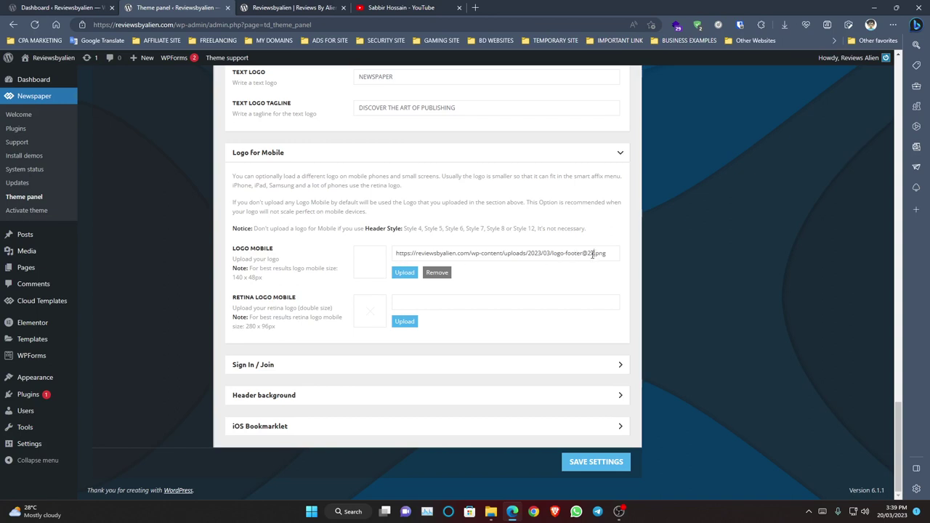
left_click(308, 371)
scroll(310, 396, "down", 1)
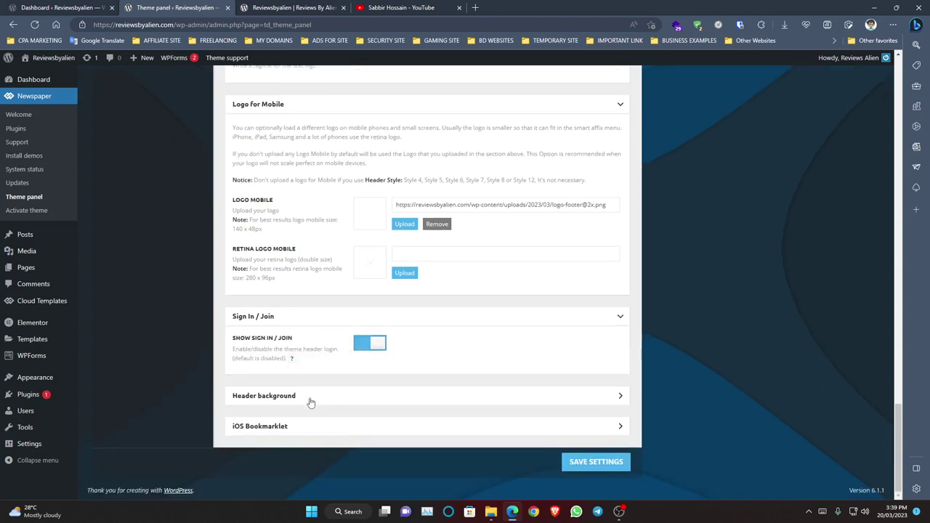
Step: Expand the Header background settings, review the image options and check the header on the live site
left_click(310, 400)
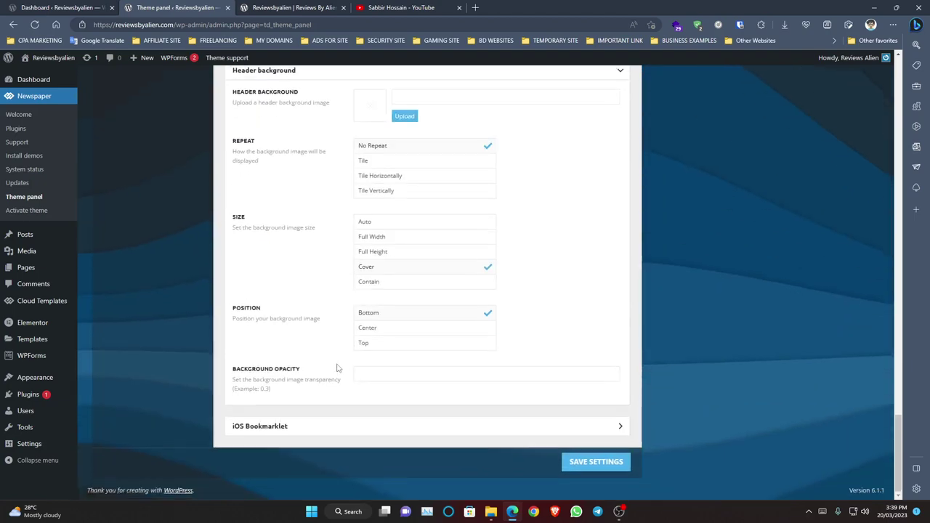
scroll(338, 364, "up", 2)
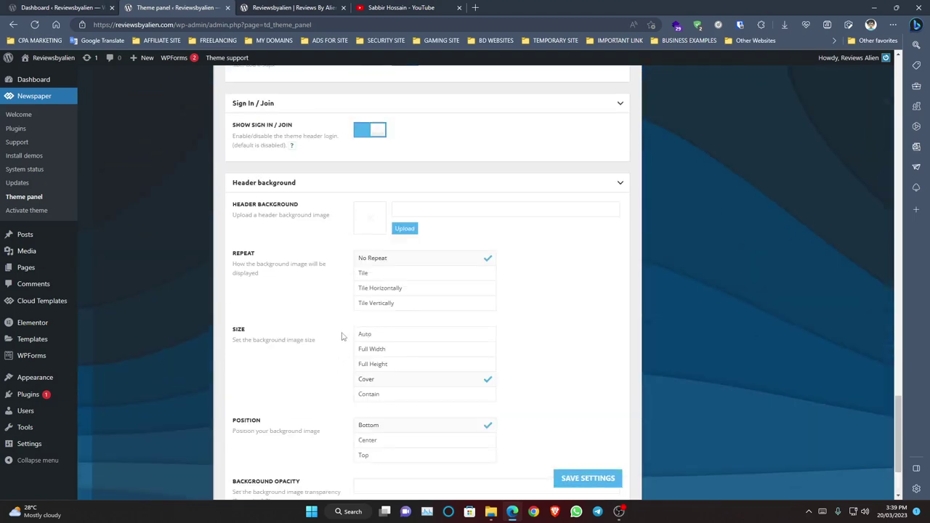
left_click(292, 7)
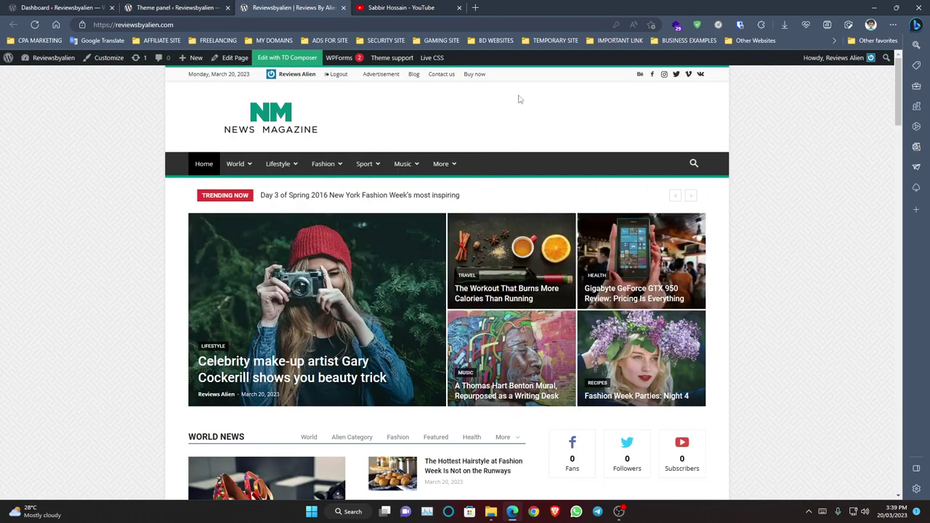
left_click(203, 6)
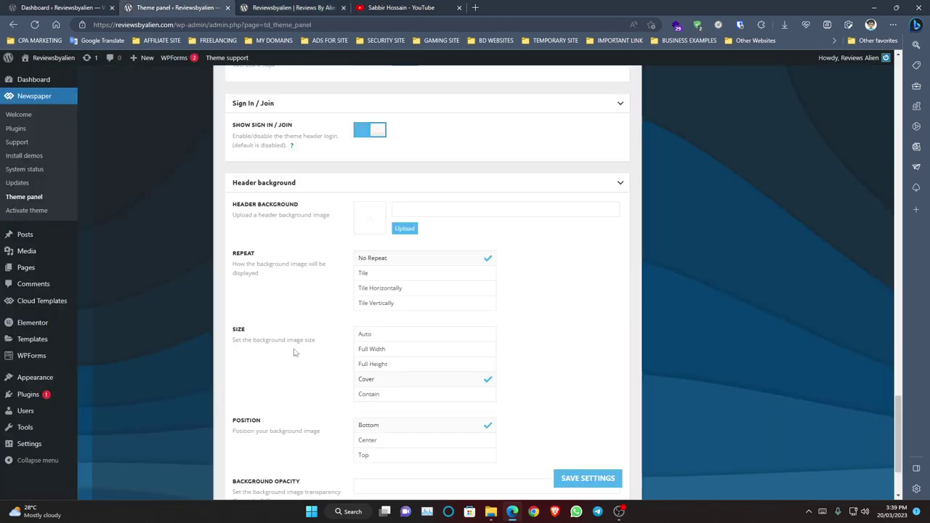
Step: Expand the iOS Bookmarklet settings and review the icon upload options
scroll(294, 353, "down", 2)
left_click(359, 432)
scroll(356, 425, "down", 5)
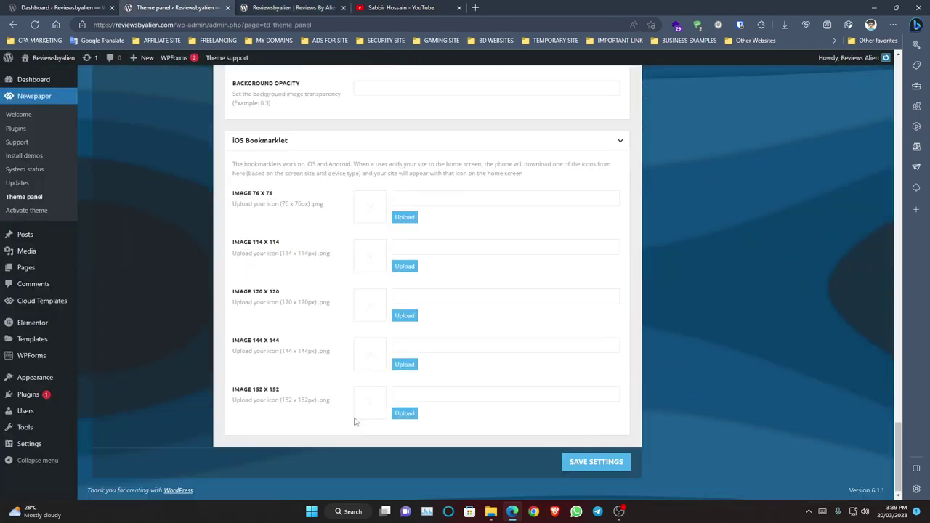
Step: Open the theme panel's Footer settings and examine the footer's logo, description, social icons, copyright line and links on the live site
scroll(342, 378, "up", 20)
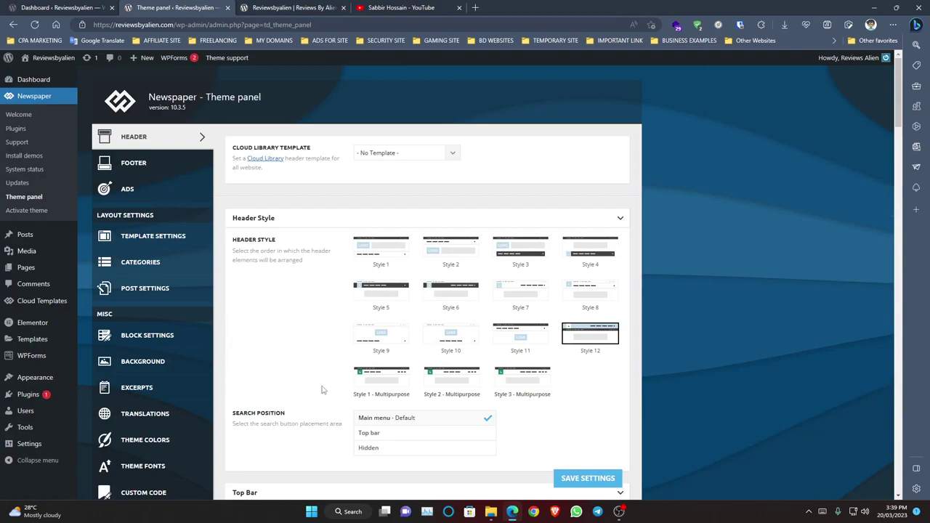
left_click(136, 166)
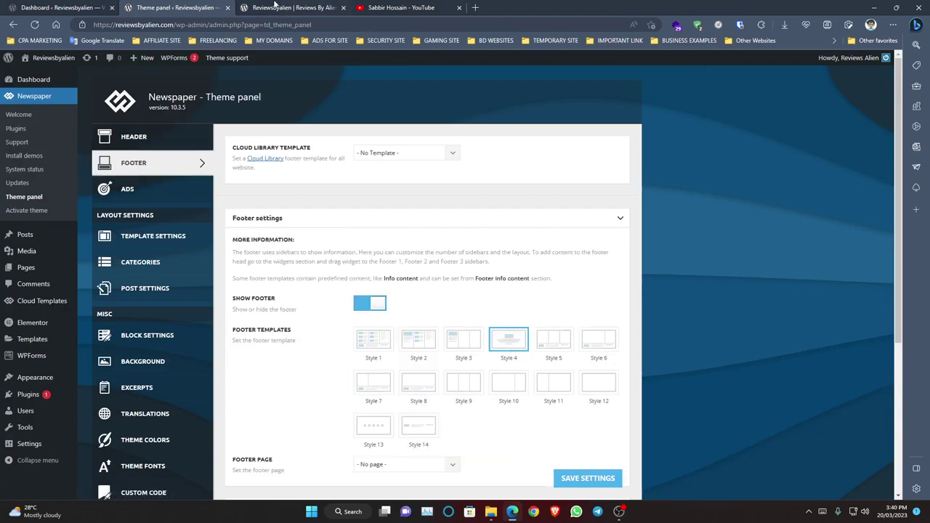
left_click(275, 6)
scroll(392, 316, "down", 20)
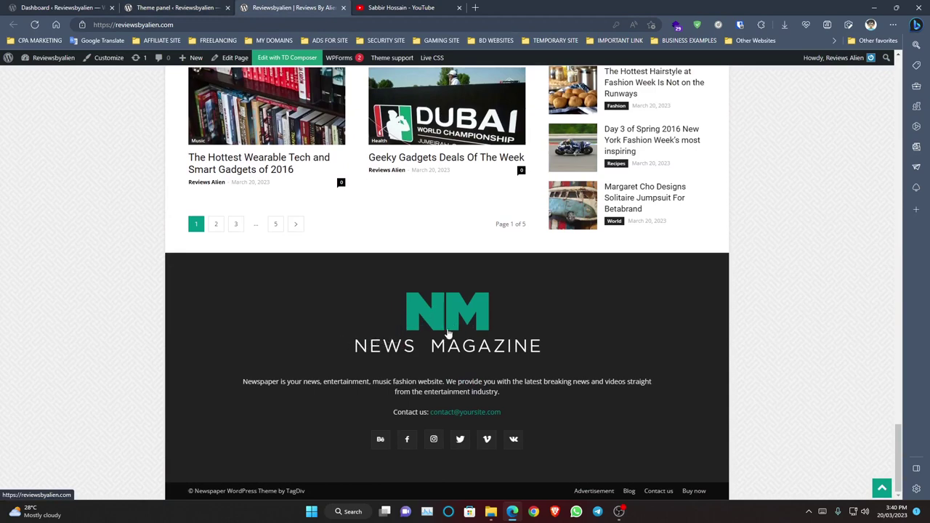
left_click_drag(225, 375, 555, 419)
left_click(547, 463)
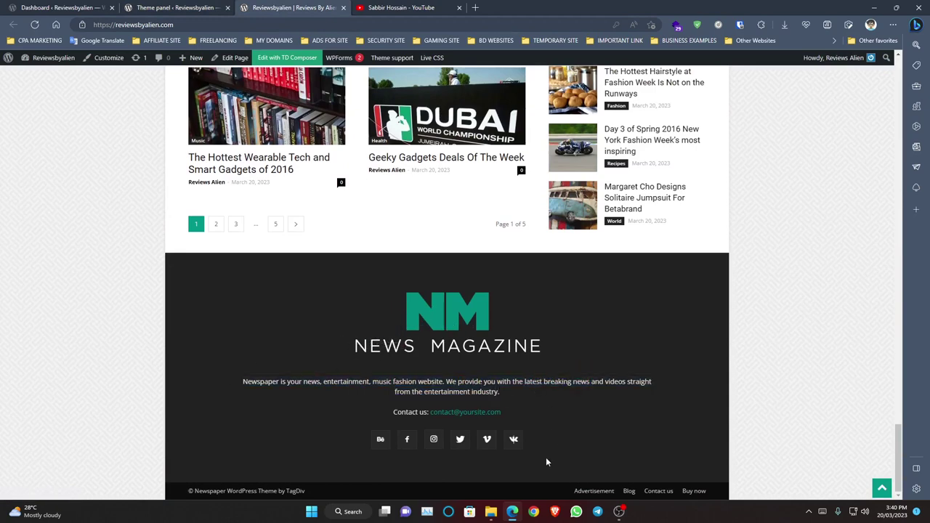
left_click_drag(209, 492, 345, 497)
left_click(345, 496)
left_click_drag(541, 495, 615, 494)
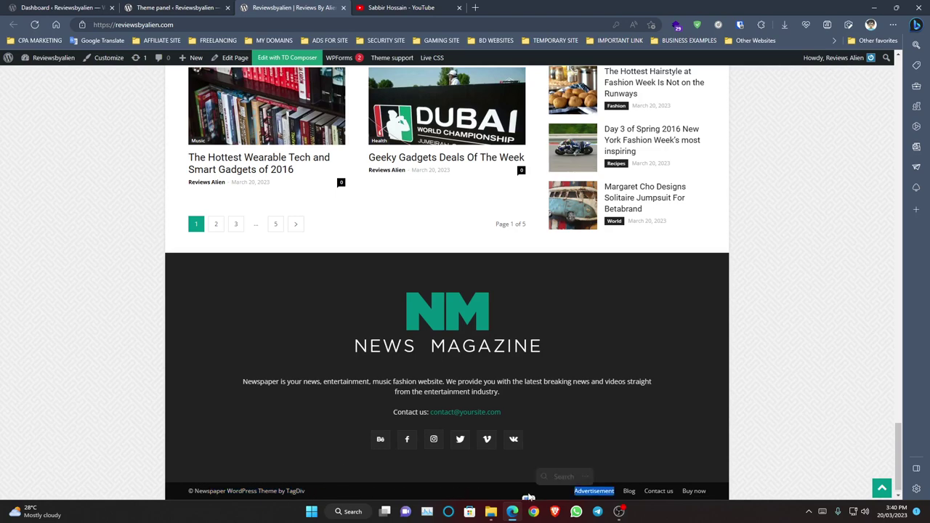
left_click(484, 498)
Step: Return to the theme panel's Footer settings and set the footer template to Style 1
left_click(193, 5)
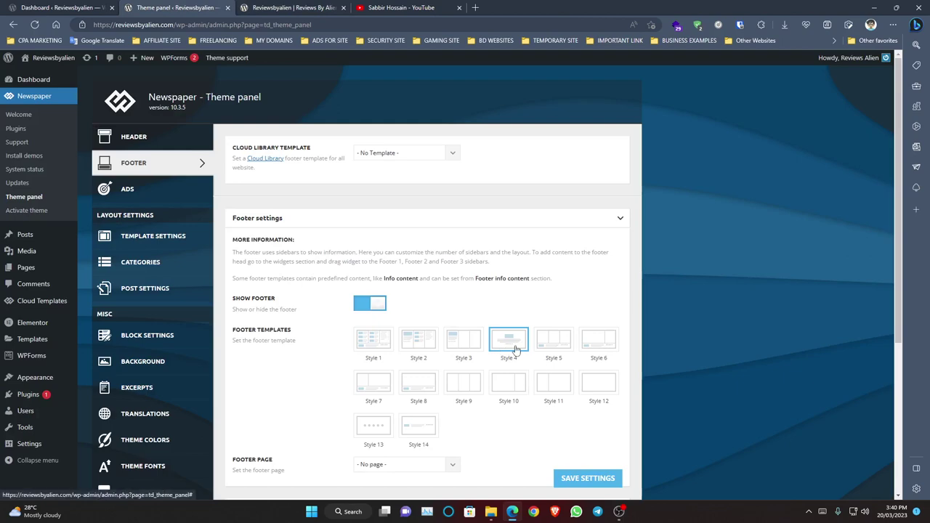
scroll(413, 375, "down", 2)
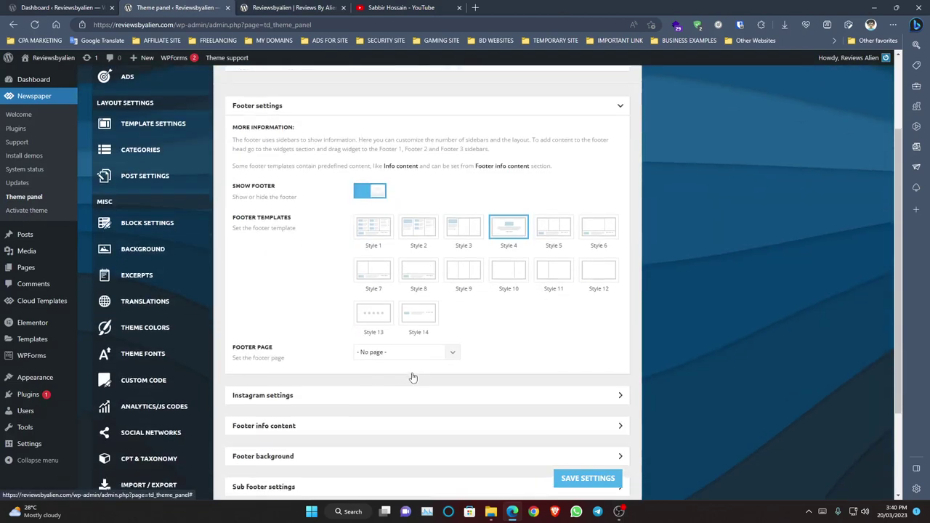
scroll(426, 368, "up", 2)
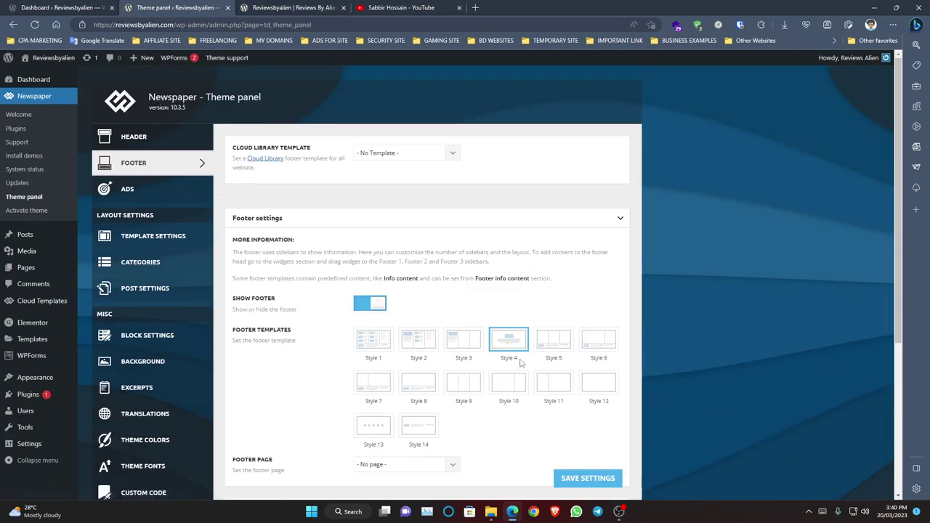
left_click(385, 348)
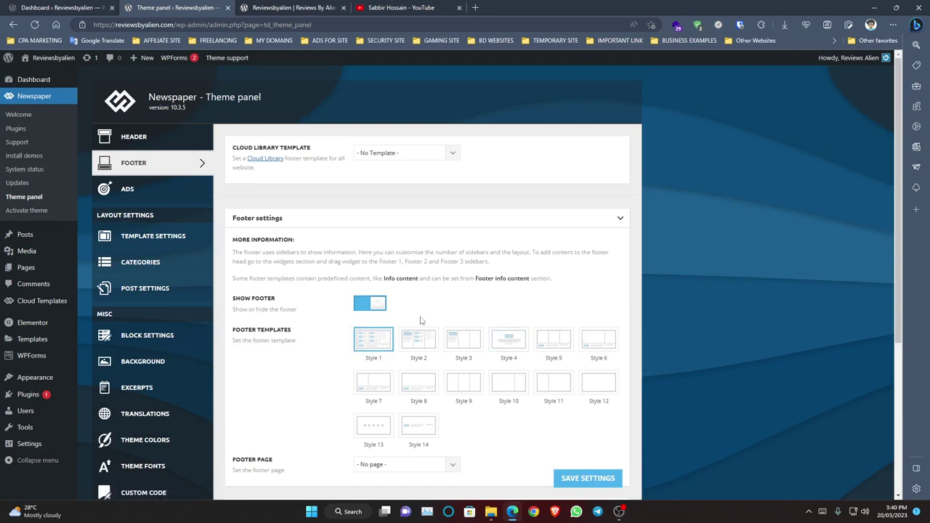
Step: Expand the footer's Instagram settings and review the available options
scroll(420, 322, "down", 3)
left_click(313, 281)
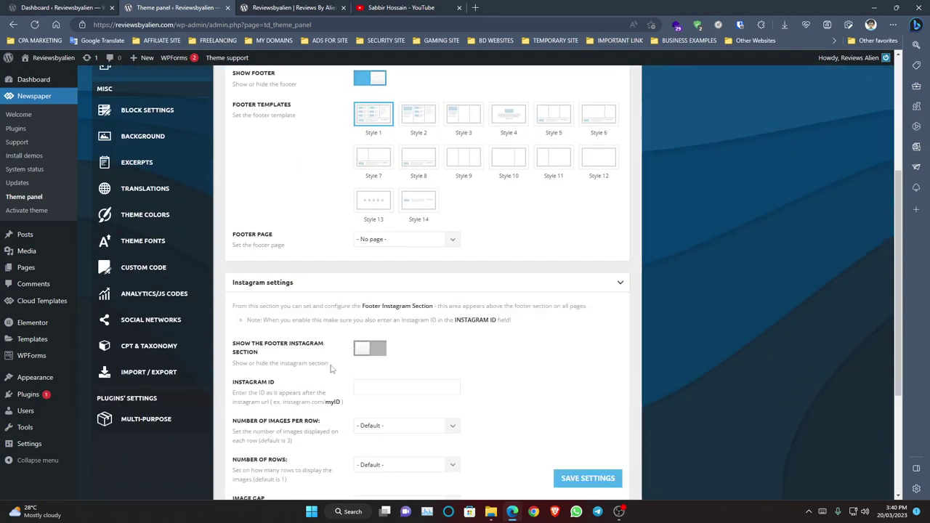
scroll(331, 367, "up", 3)
scroll(331, 370, "down", 5)
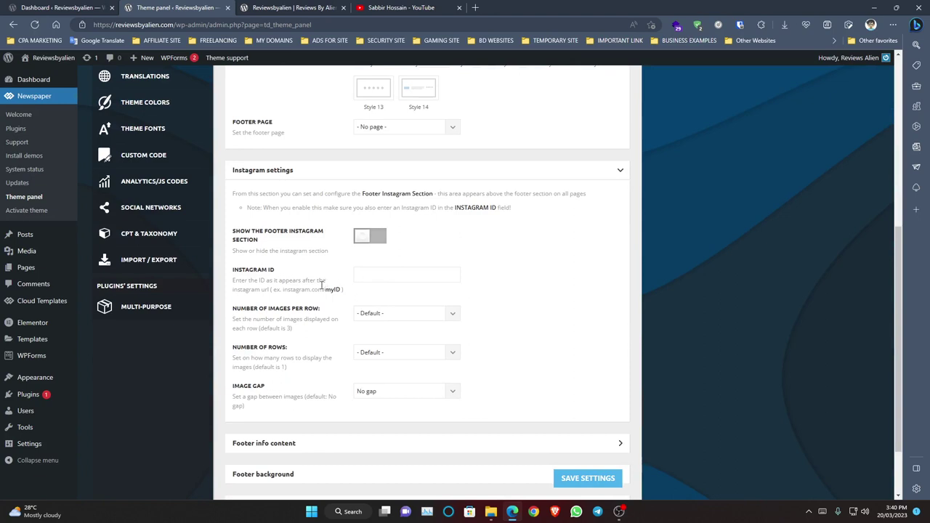
Step: Expand the theme panel's Footer info content section and review the footer logo, logo attribute and footer text fields
key("ctrl+Tab")
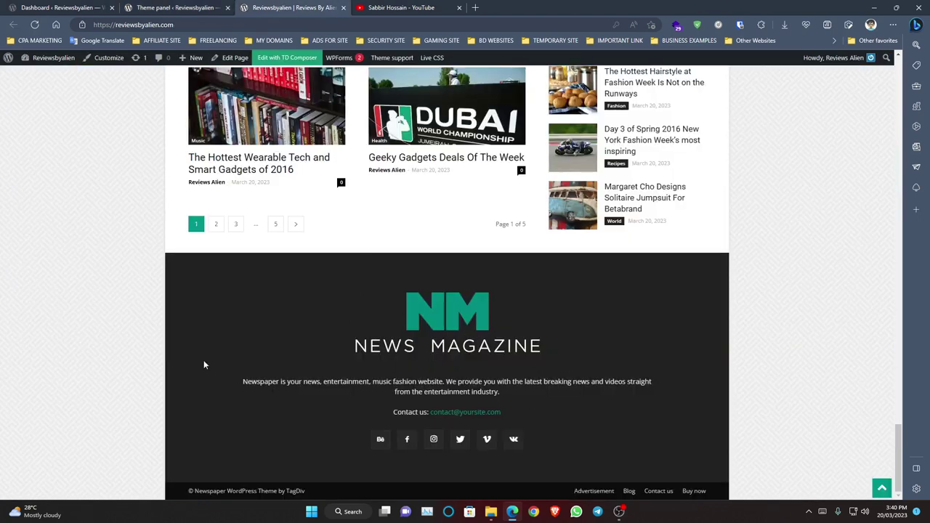
key("ctrl+shift+Tab")
scroll(253, 373, "down", 1)
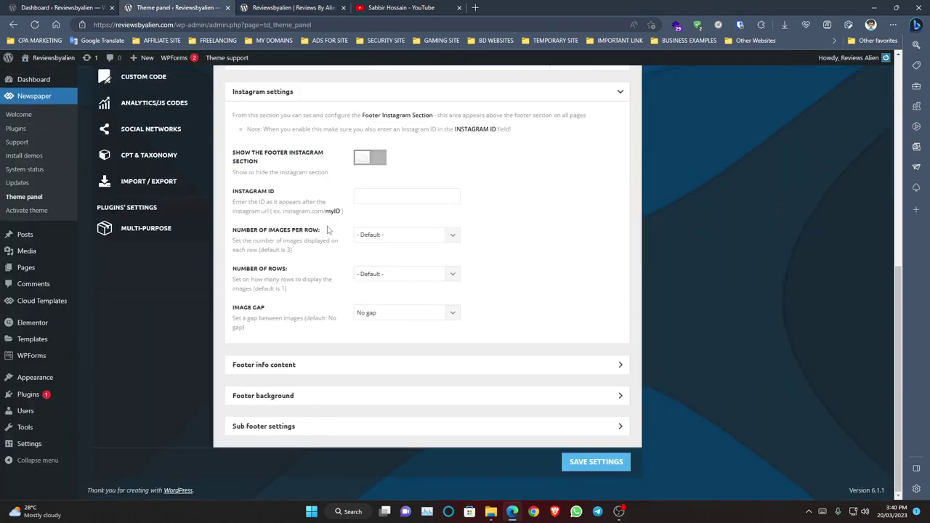
left_click(253, 370)
scroll(304, 370, "down", 3)
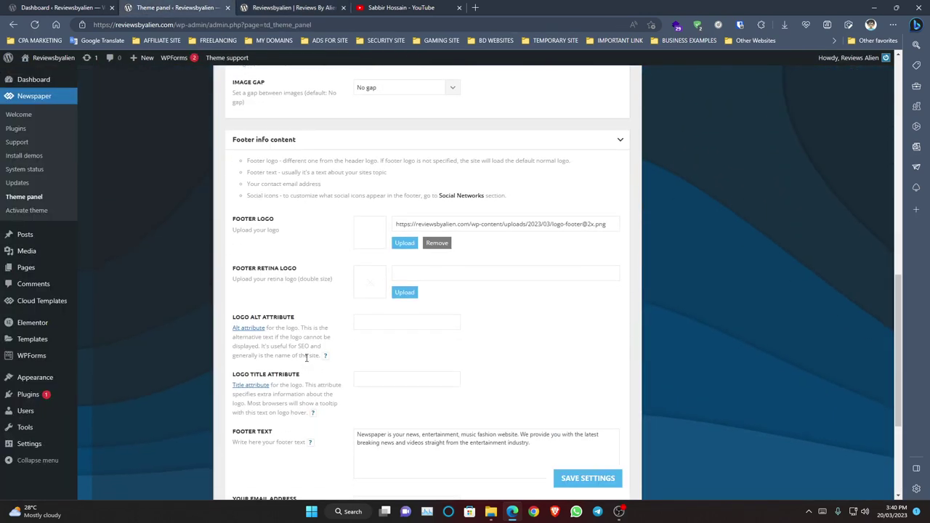
scroll(306, 358, "down", 2)
Step: Examine the copyright line at the bottom of the live site's footer and return to the theme panel
key("ctrl+Tab")
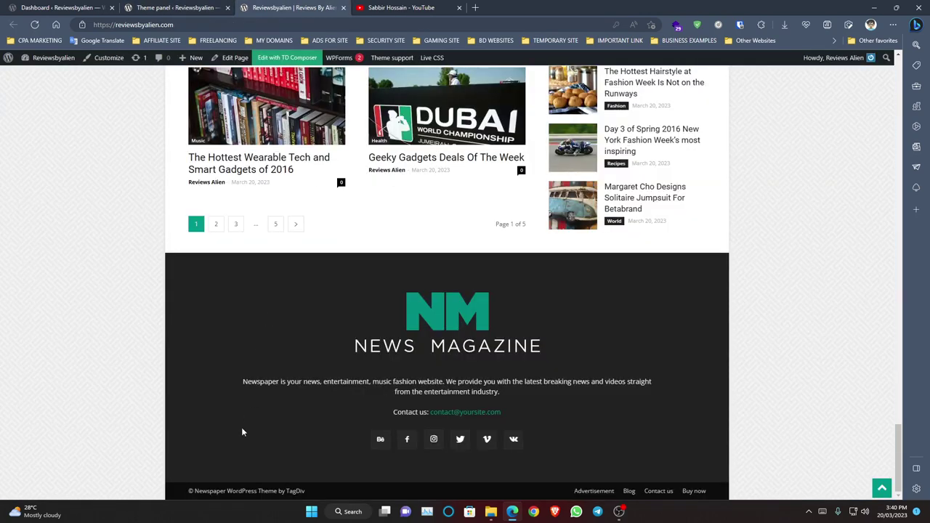
left_click_drag(193, 492, 232, 492)
left_click(327, 494)
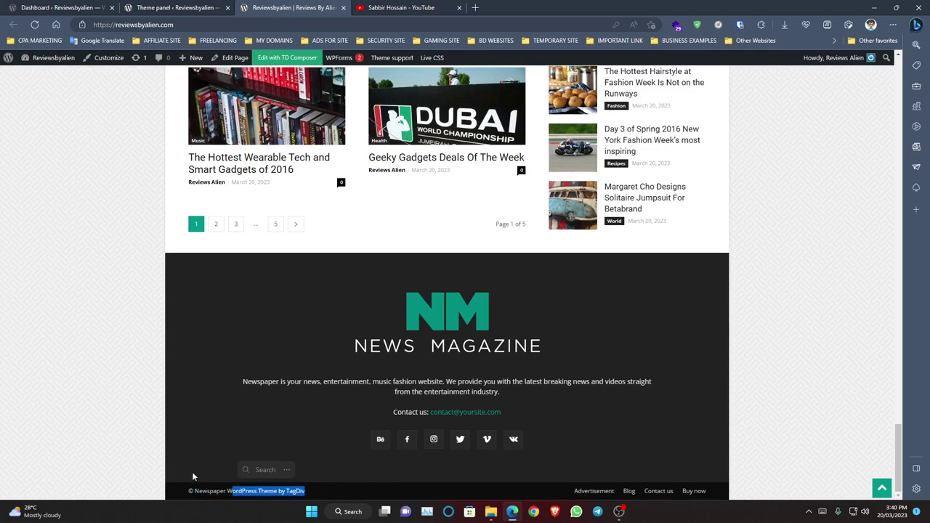
left_click(191, 480)
key("ctrl+shift+Tab")
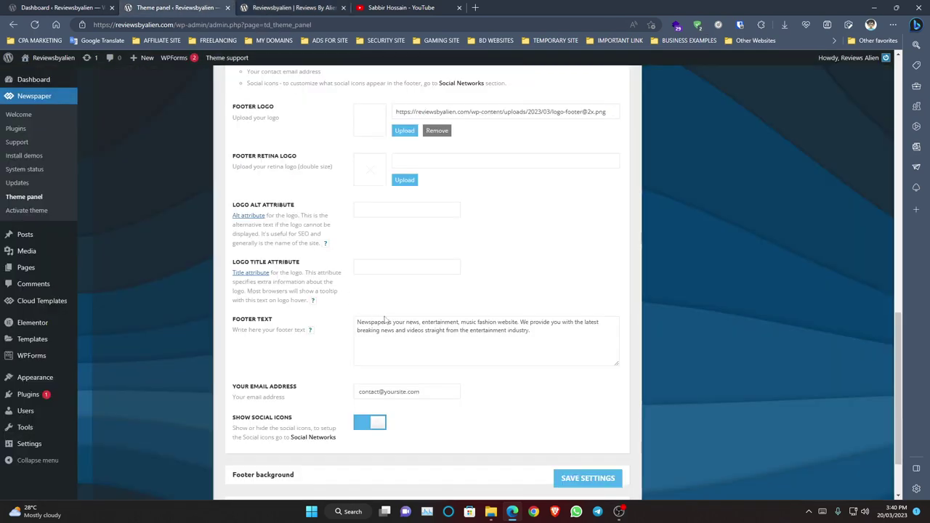
Step: Compare the footer text, email address and social icon settings with the description and contact details in the live site's footer
scroll(393, 330, "down", 2)
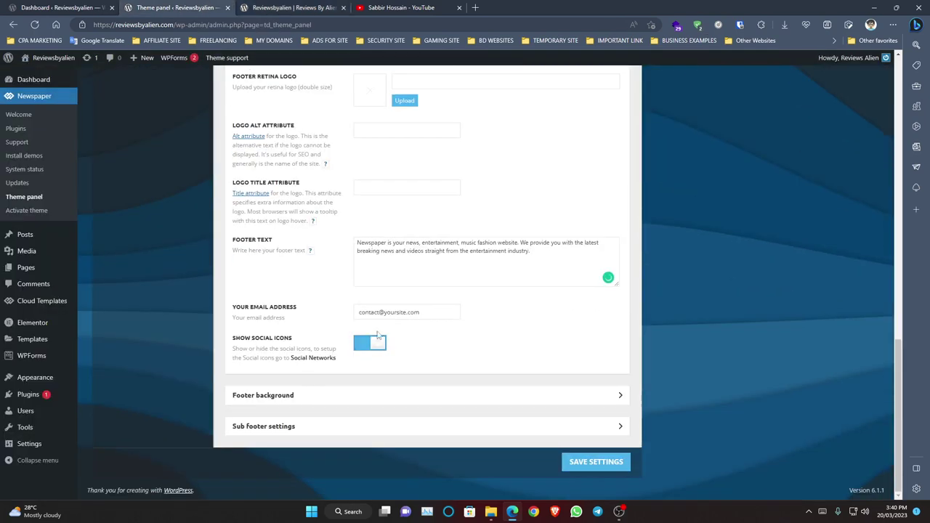
left_click(296, 401)
left_click(295, 401)
left_click(335, 8)
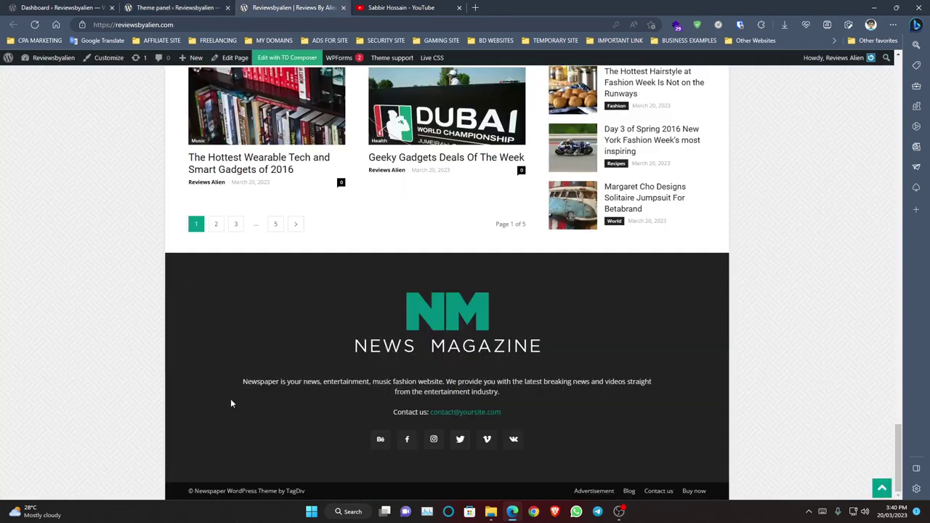
left_click_drag(230, 400, 499, 381)
left_click_drag(392, 381, 386, 382)
left_click(174, 7)
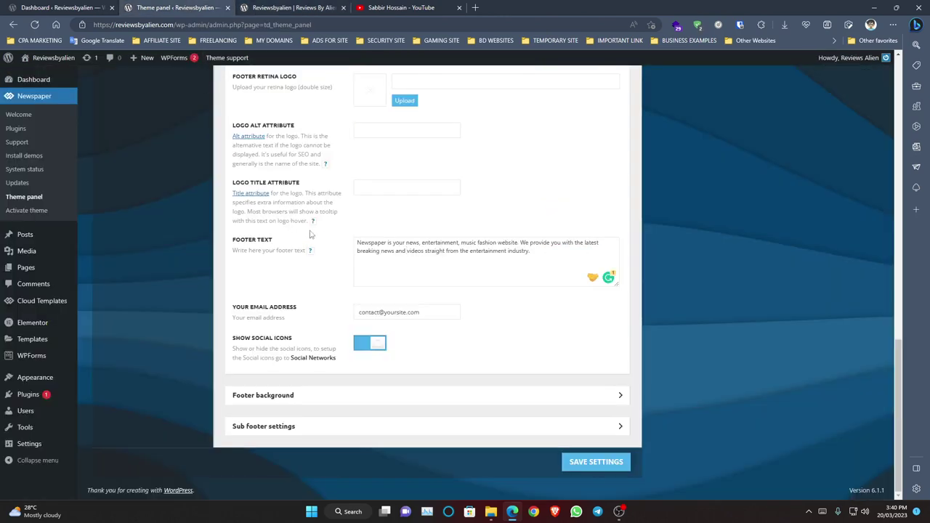
left_click(314, 6)
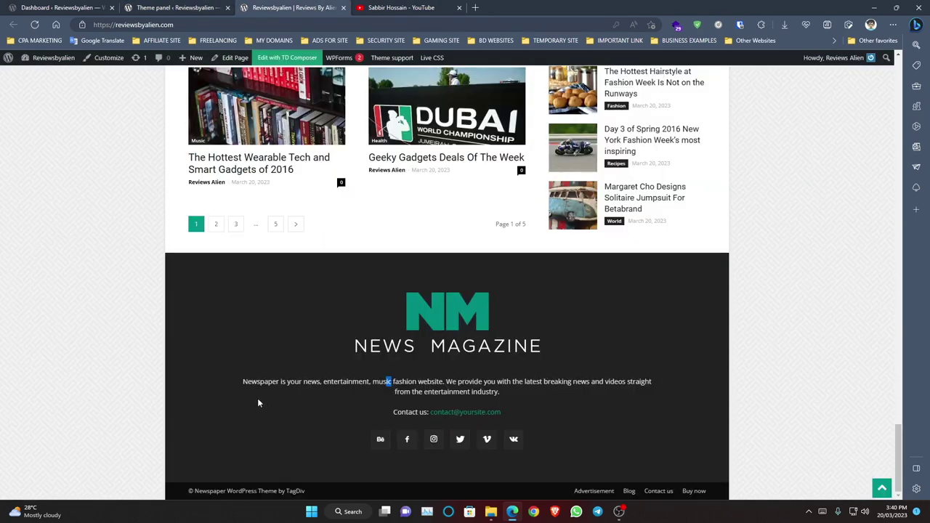
left_click_drag(247, 394, 520, 398)
left_click(174, 8)
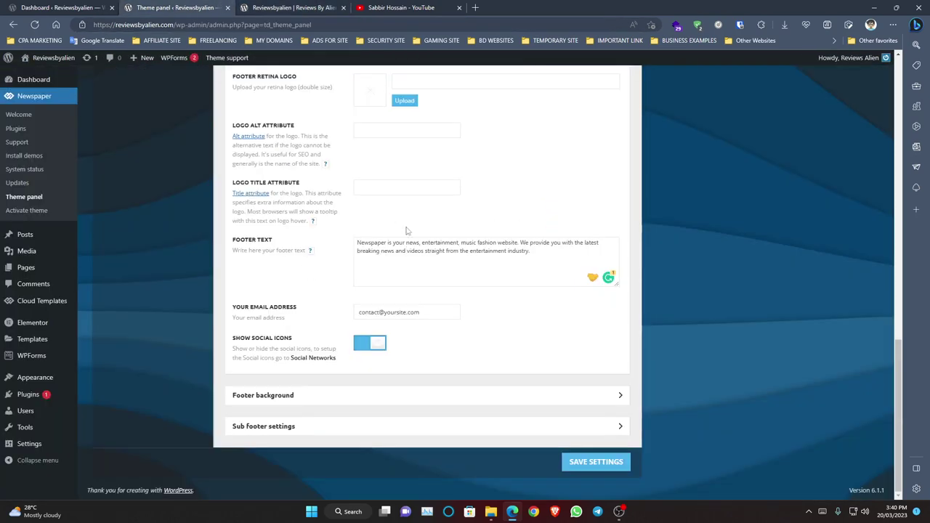
Step: Look back over the footer template options and expand the Footer background and Sub footer settings sections
scroll(280, 335, "up", 8)
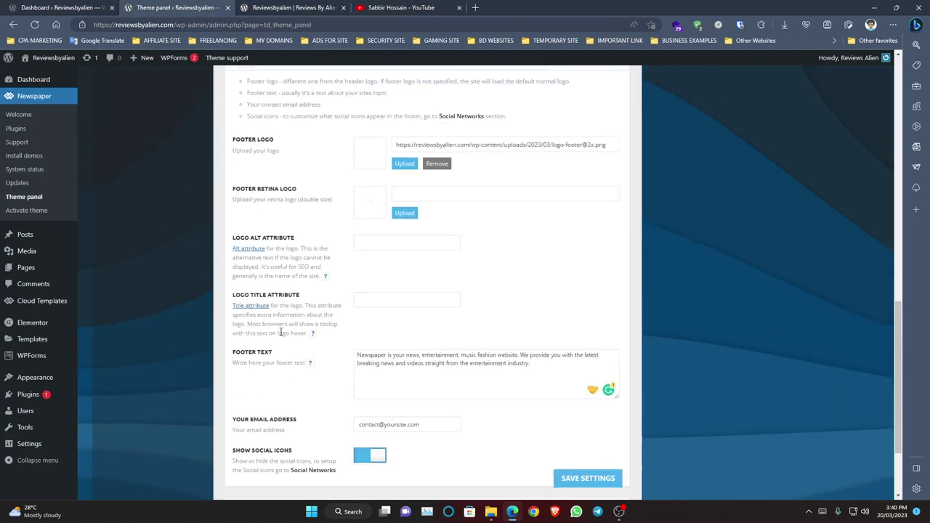
scroll(281, 335, "up", 4)
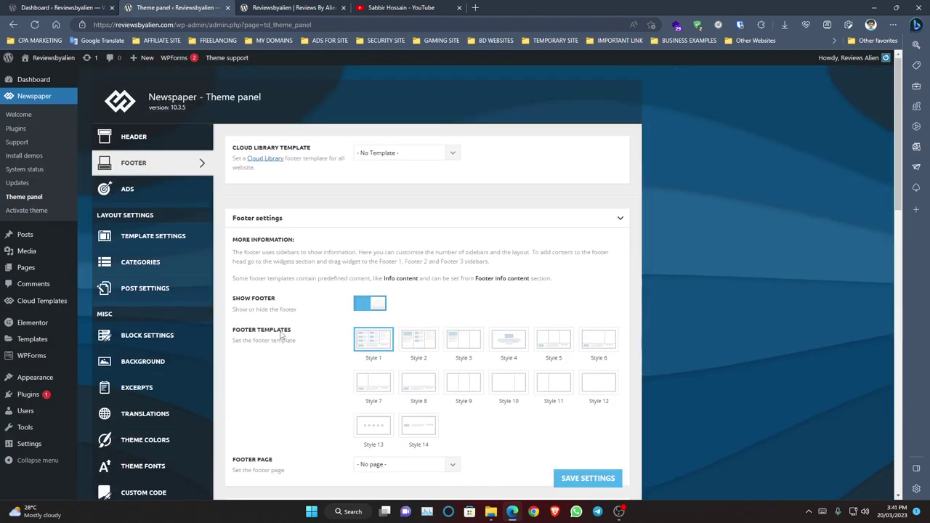
scroll(282, 330, "down", 10)
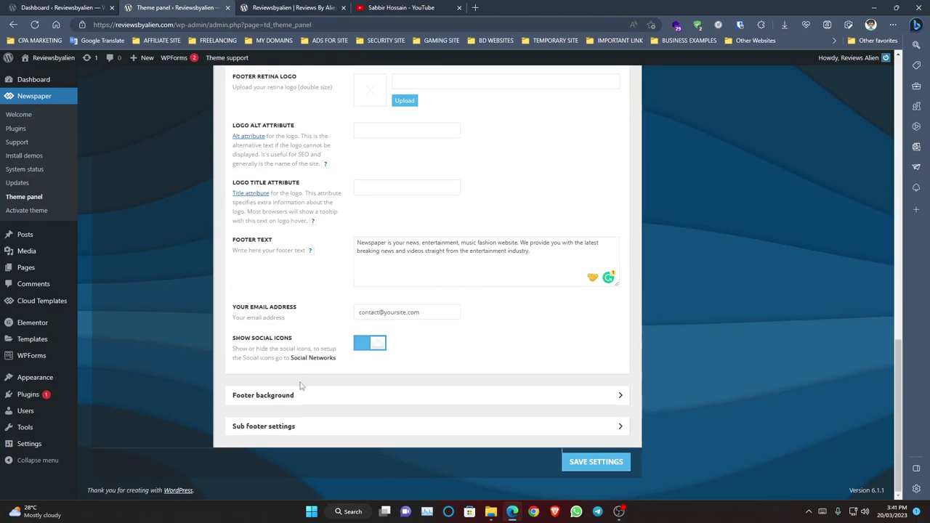
left_click(298, 393)
left_click(259, 429)
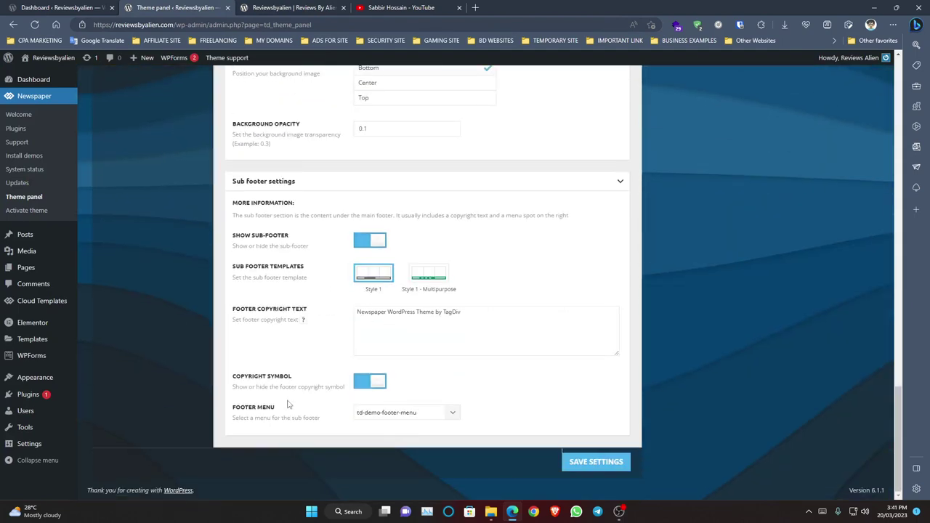
Step: Set the footer copyright text to "Website By Reviewsbyalien" in the Sub footer settings and save the theme settings
left_click(399, 325)
key("ctrl+Tab")
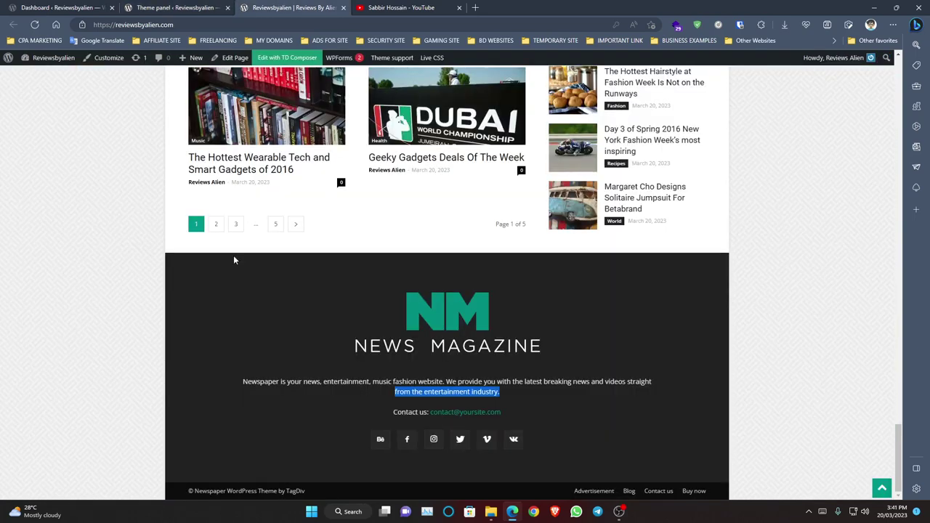
left_click(176, 6)
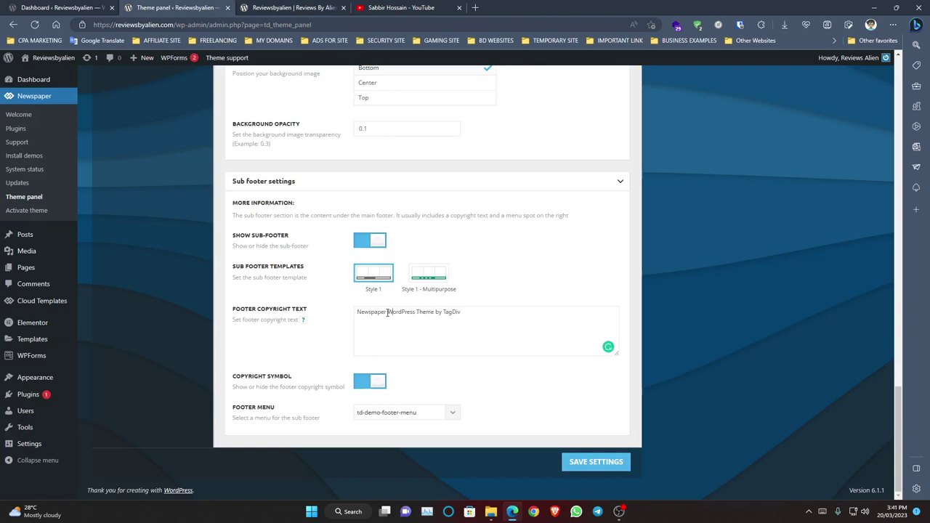
left_click_drag(390, 314, 356, 314)
left_click(466, 312)
left_click_drag(466, 312, 251, 311)
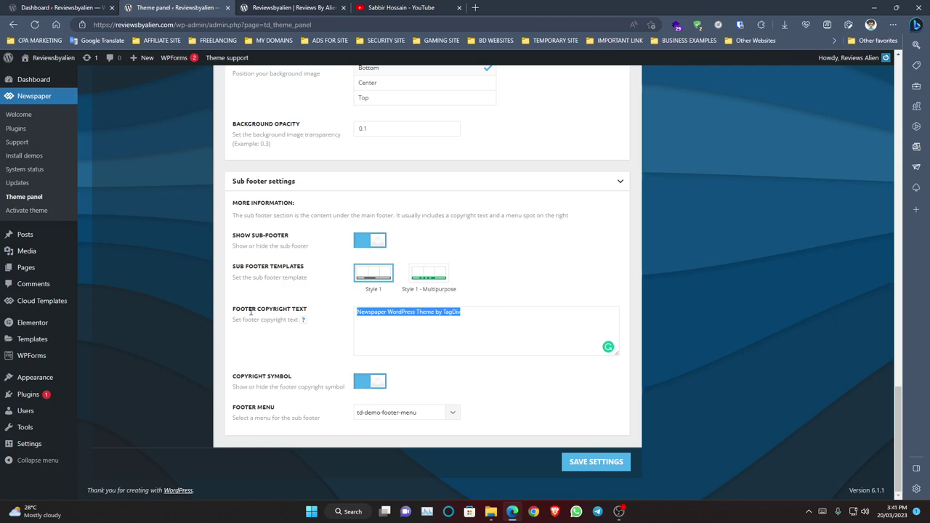
type("Website By Reviewsbyalien")
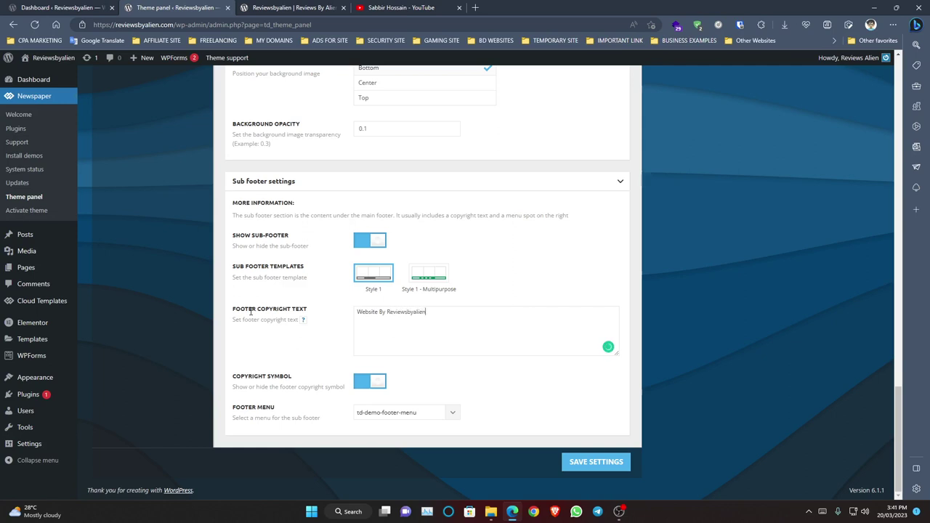
scroll(298, 256, "up", 10)
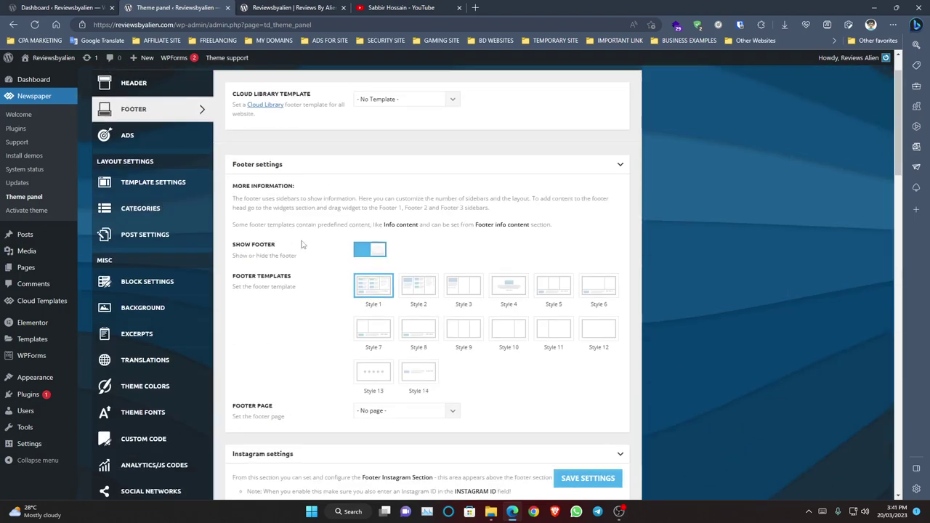
left_click(582, 475)
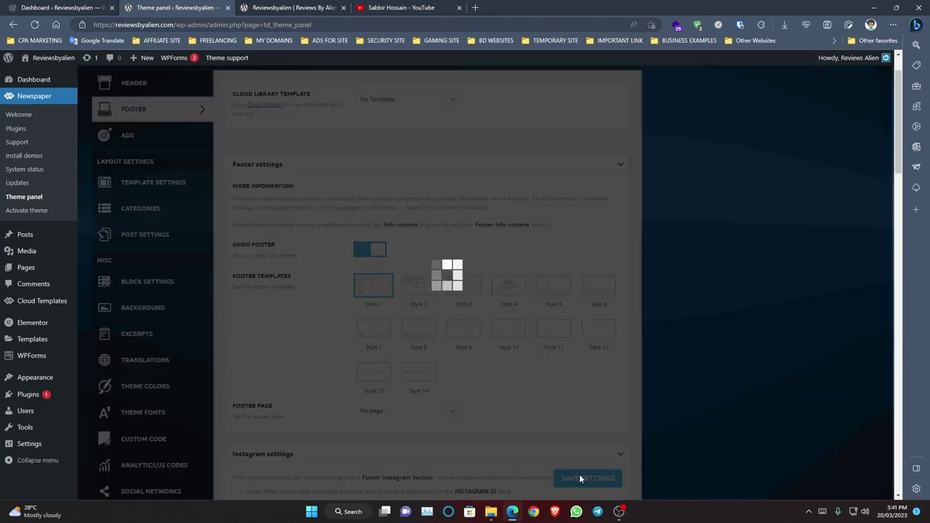
Step: Open the theme panel's Ads settings and look through the live homepage's header, content and sidebar areas
scroll(514, 400, "up", 1)
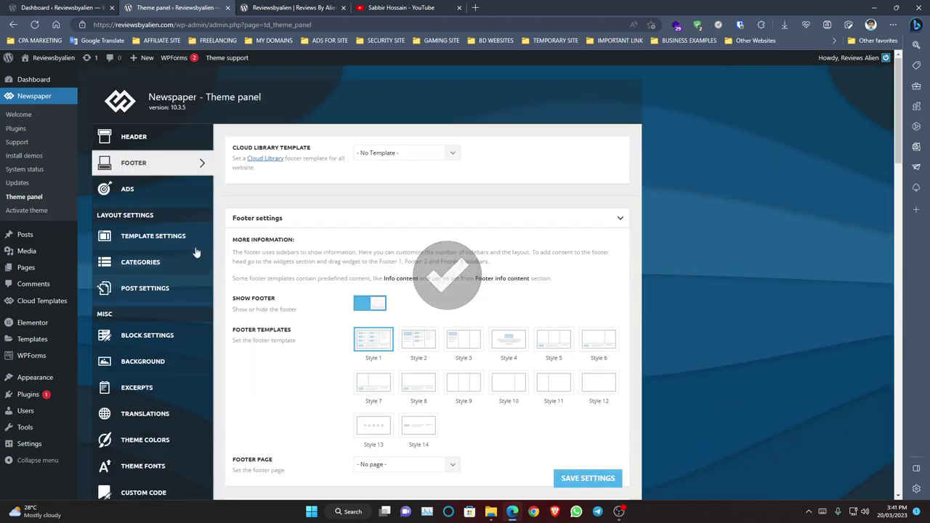
left_click(146, 189)
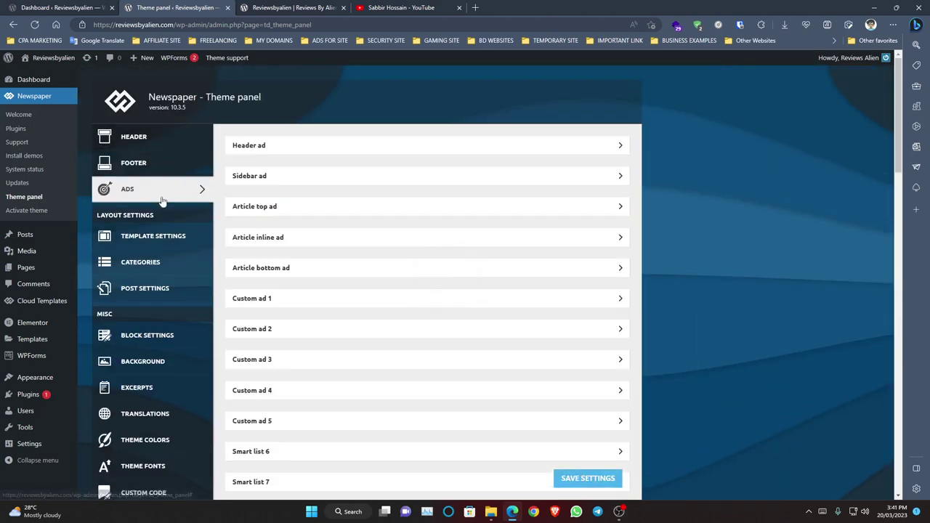
left_click(291, 7)
scroll(603, 407, "up", 15)
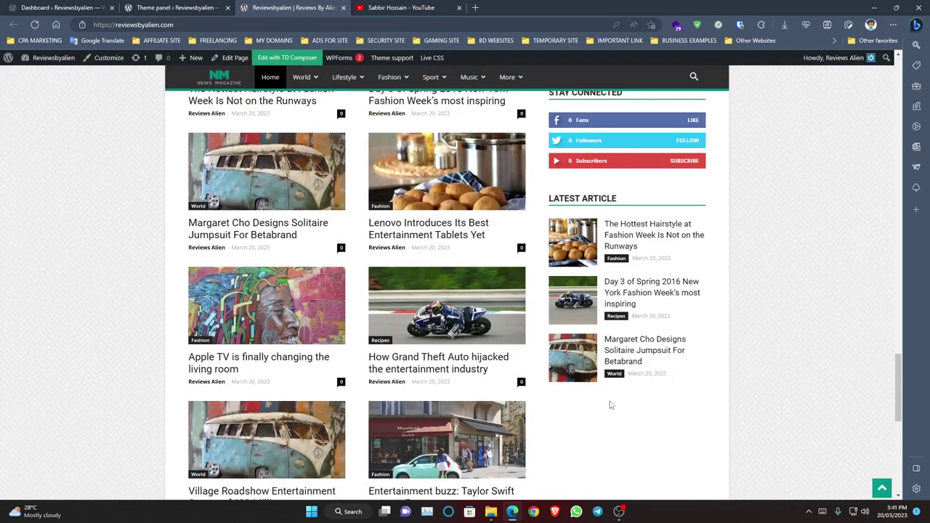
scroll(571, 410, "up", 5)
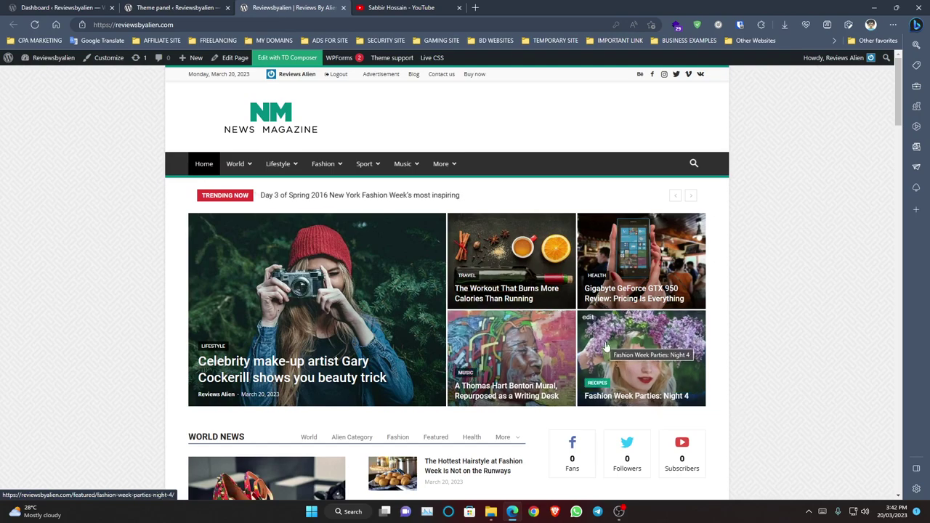
scroll(596, 287, "down", 5)
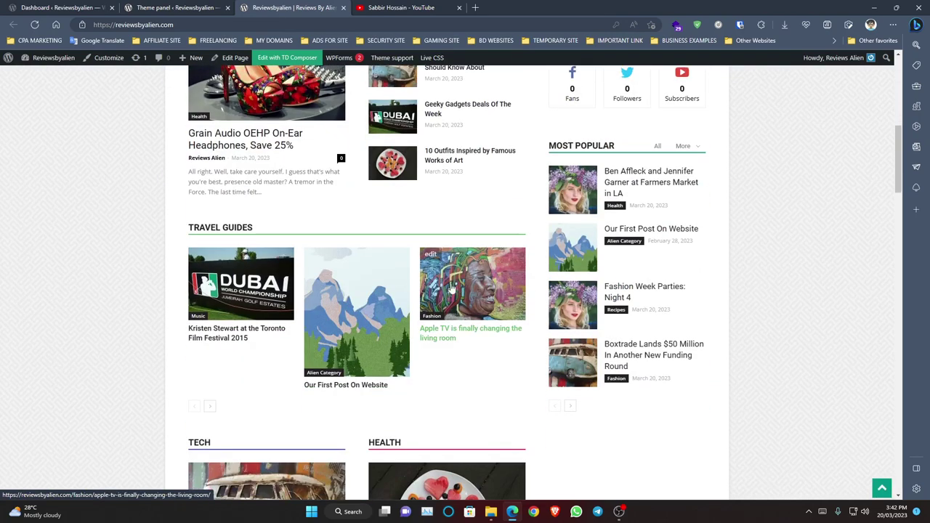
scroll(450, 289, "down", 15)
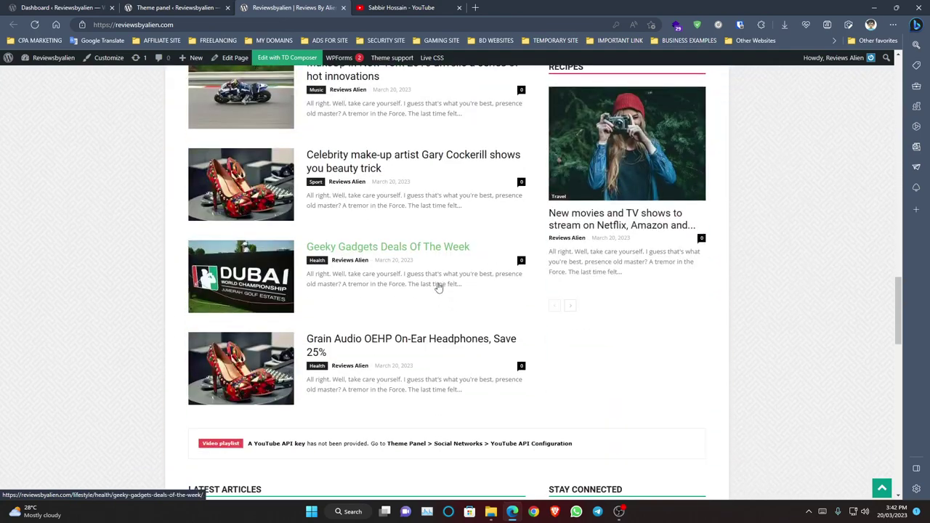
scroll(242, 196, "up", 5)
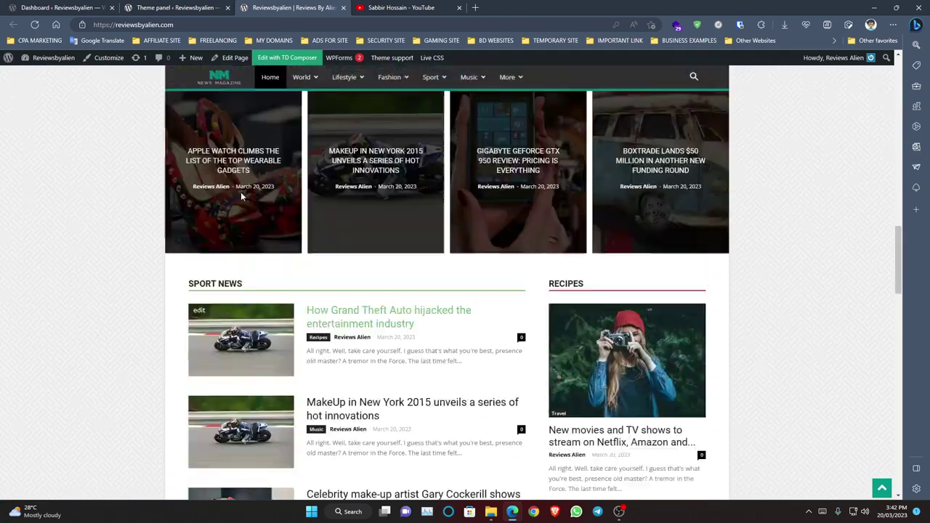
Step: Return to the Ads settings, expand the Header ad and Sidebar ad sections and examine the header ad code
left_click(61, 7)
left_click(167, 7)
scroll(223, 89, "down", 4)
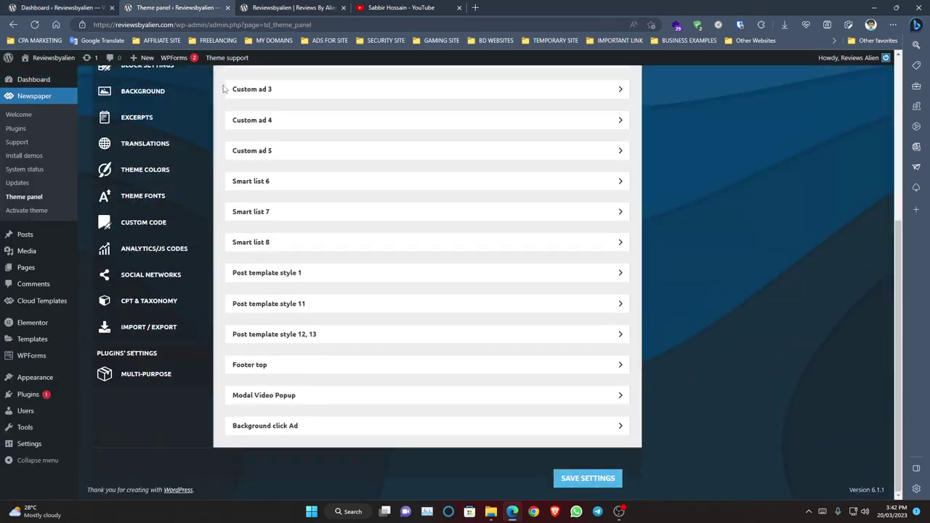
scroll(249, 107, "up", 4)
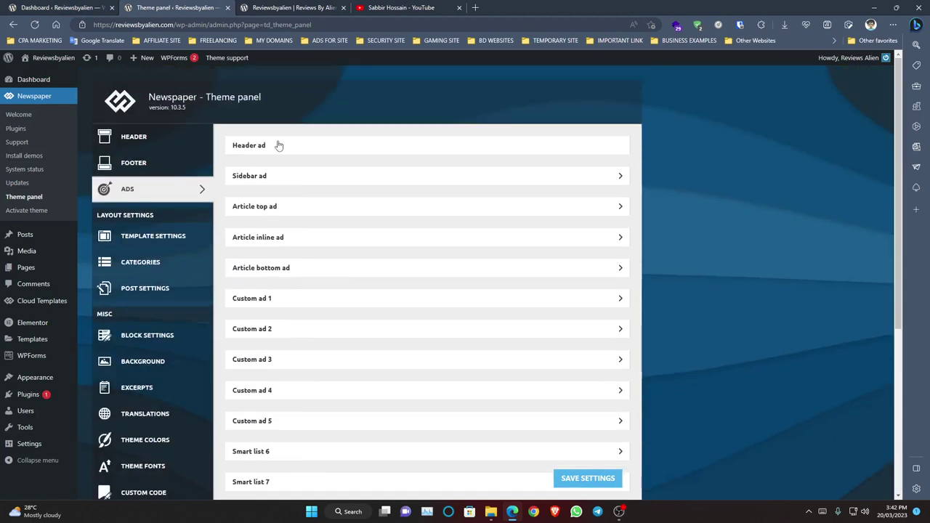
left_click(602, 183)
left_click(401, 179)
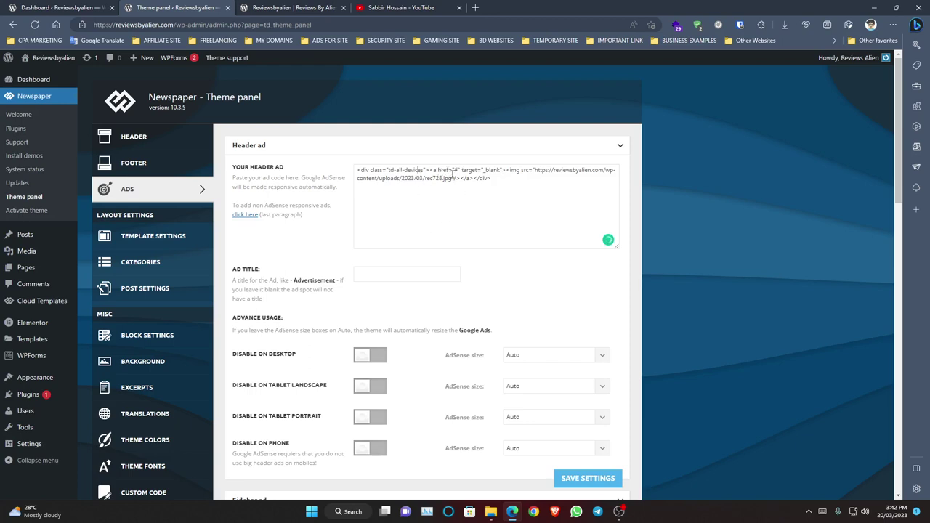
Step: Collapse the Header ad and Sidebar ad sections and review the list of other ad positions
left_click(331, 149)
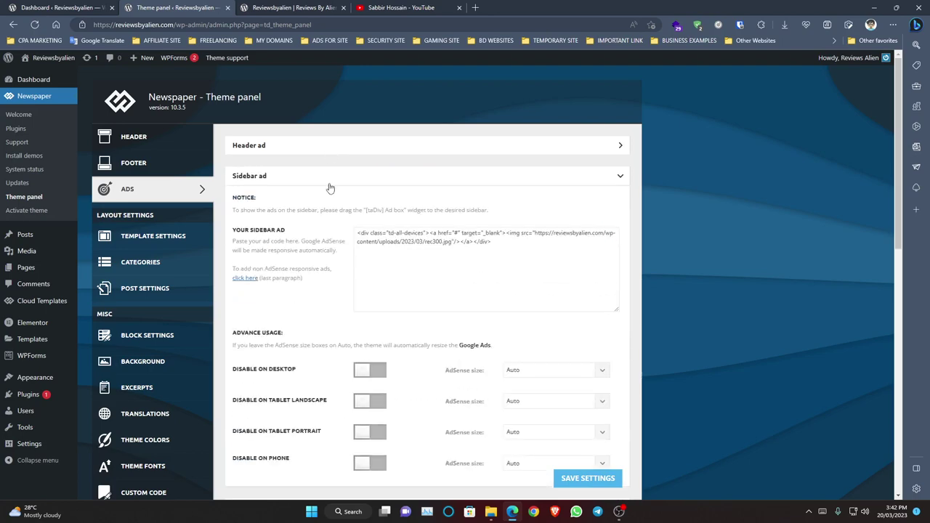
left_click(330, 188)
scroll(332, 239, "down", 5)
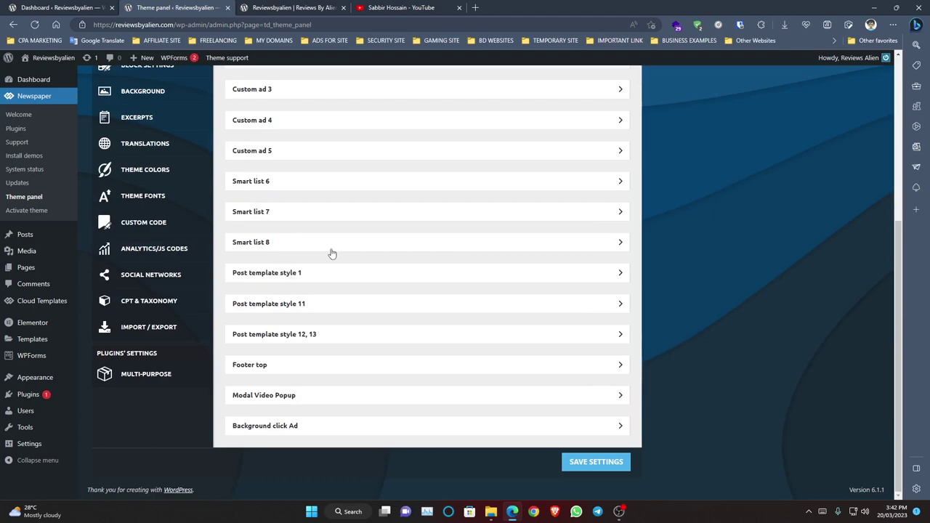
scroll(333, 253, "up", 10)
Step: Recheck the Header ad section, collapse it and expand the Sidebar ad section to view its code
left_click(301, 150)
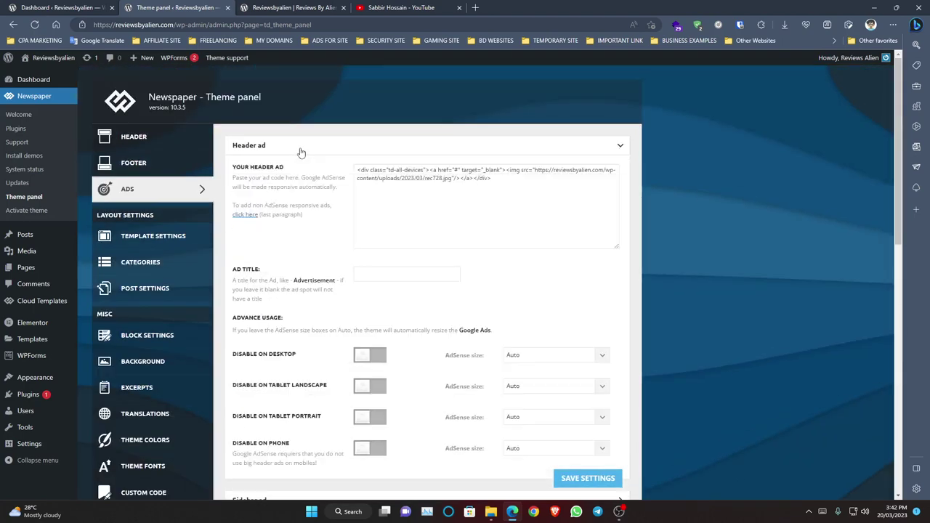
left_click(301, 150)
left_click(293, 175)
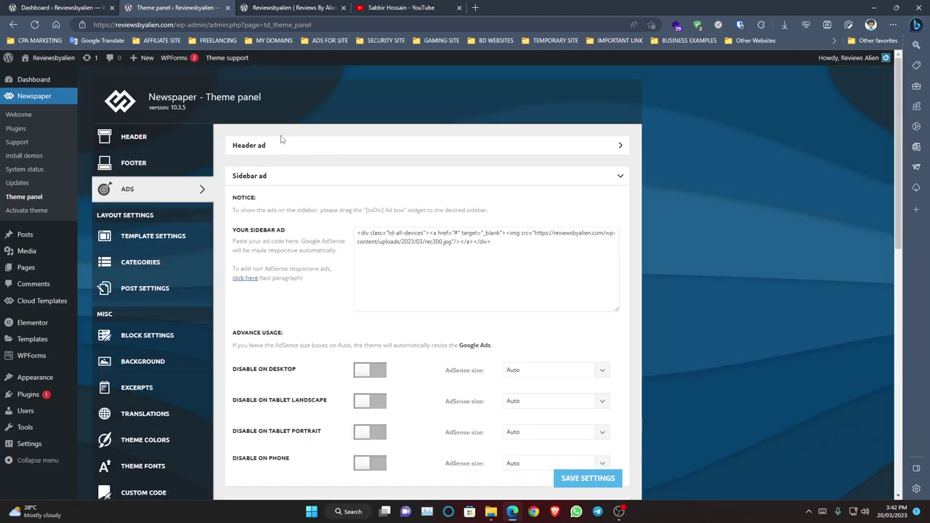
Step: Expand the Header ad section, examine the wrapper class and image tag in its ad code, and save the ad settings
left_click(283, 146)
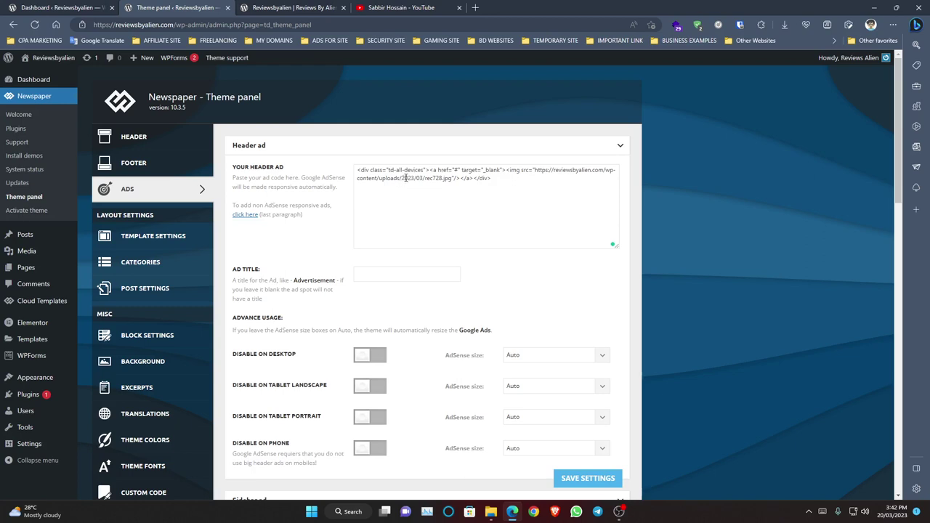
left_click(442, 177)
left_click_drag(367, 172, 404, 172)
left_click(439, 178)
left_click_drag(505, 169, 589, 171)
left_click(558, 170)
left_click_drag(507, 170, 530, 171)
left_click(514, 170)
scroll(407, 231, "down", 3)
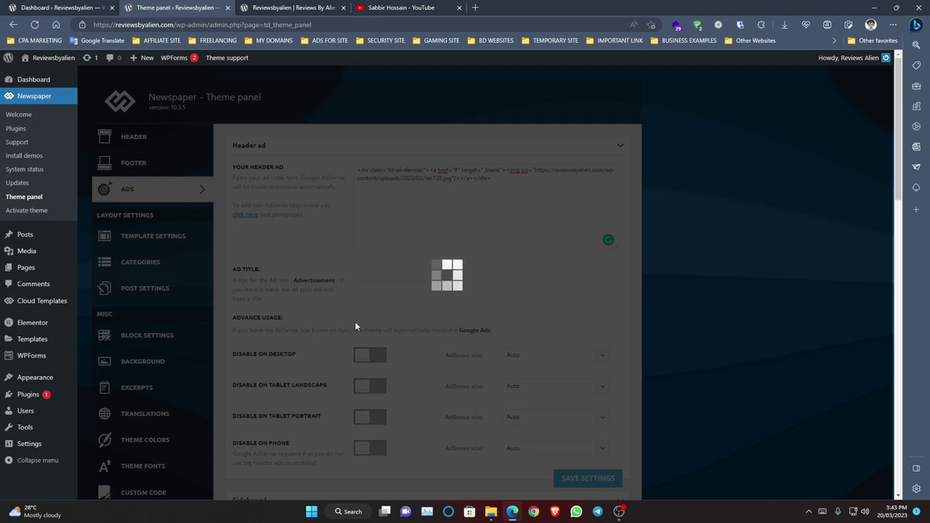
scroll(363, 291, "down", 1)
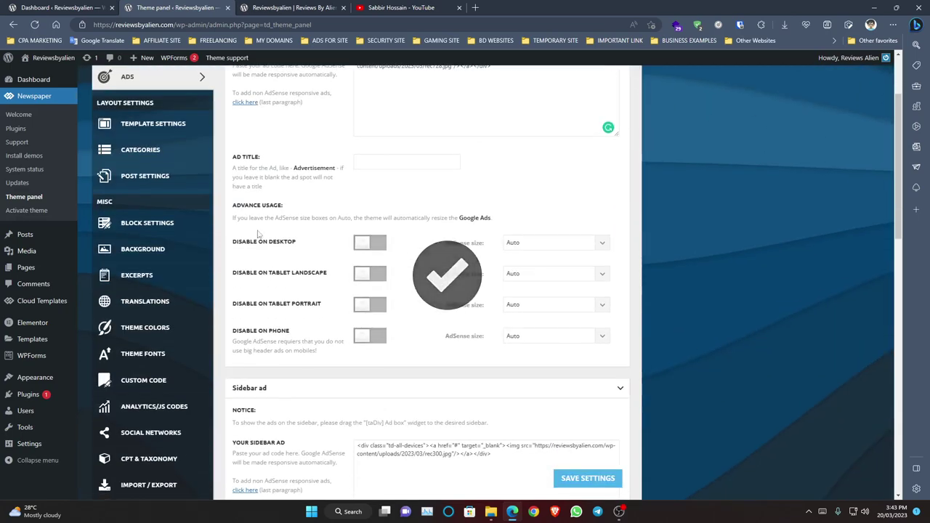
scroll(218, 232, "up", 2)
Step: Open the Template Settings, expand the Smart sidebar section and look at the sidebar on the live homepage
left_click(158, 236)
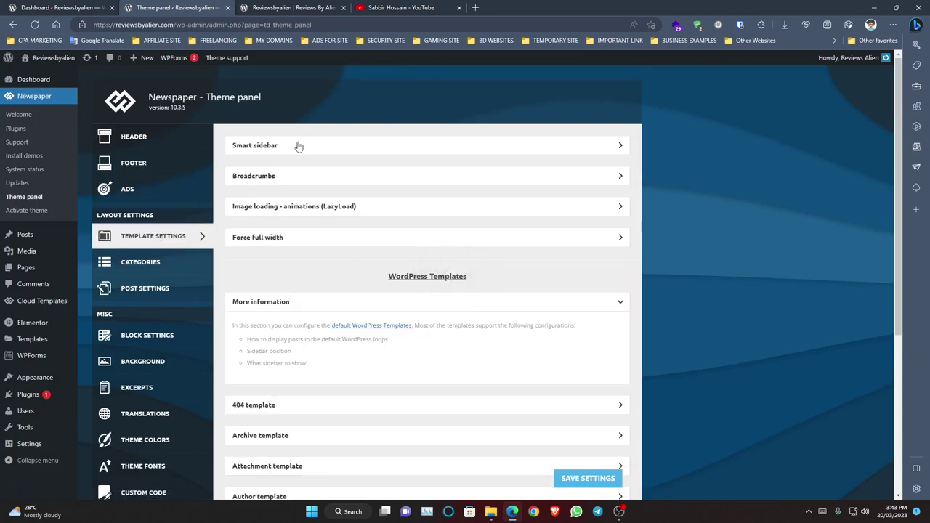
left_click(297, 147)
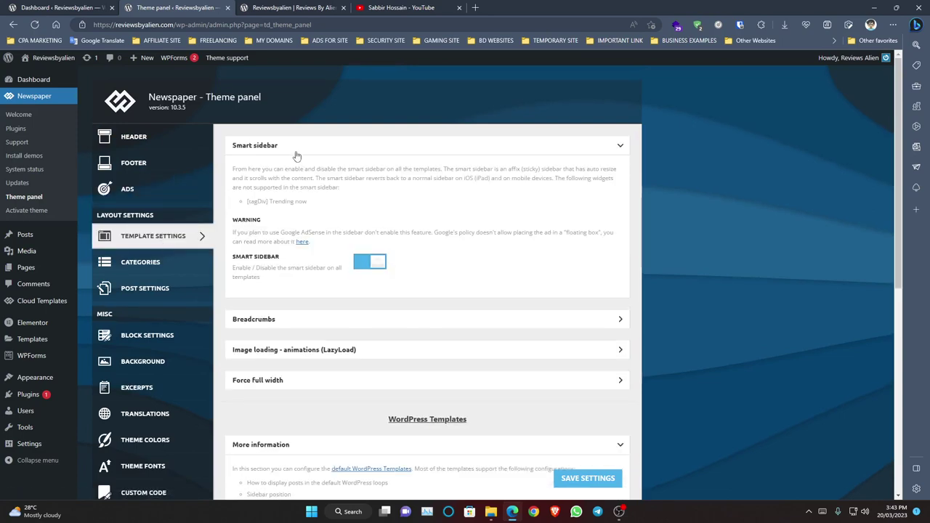
scroll(860, 288, "down", 3)
scroll(876, 203, "up", 3)
left_click(324, 6)
scroll(755, 191, "up", 10)
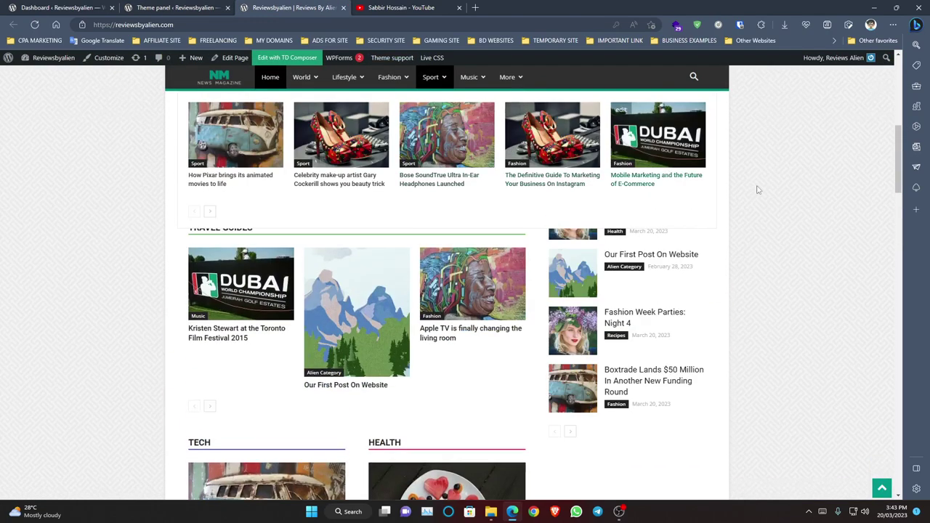
Step: Check the theme panel's Smart sidebar option again and observe how the homepage sidebar behaves while browsing the page
left_click(178, 7)
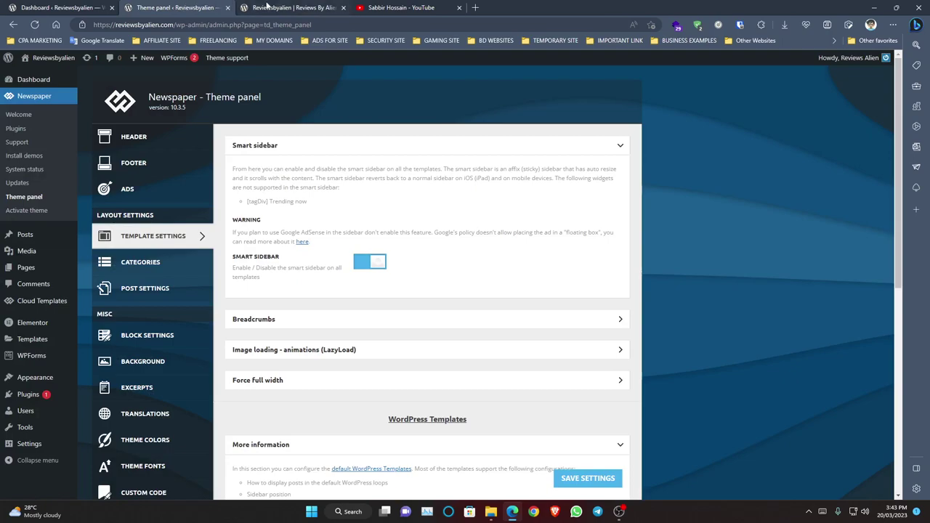
left_click(267, 6)
scroll(696, 378, "down", 8)
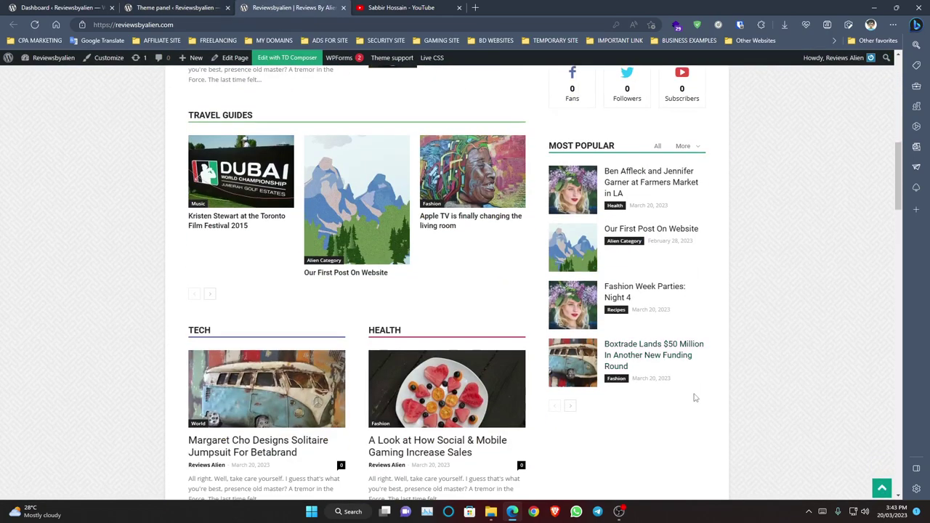
scroll(696, 398, "down", 8)
scroll(696, 397, "up", 8)
Step: Expand the Breadcrumbs section in the theme panel and open the homepage's Toronto Film Festival 2015 article in a new tab
left_click(179, 8)
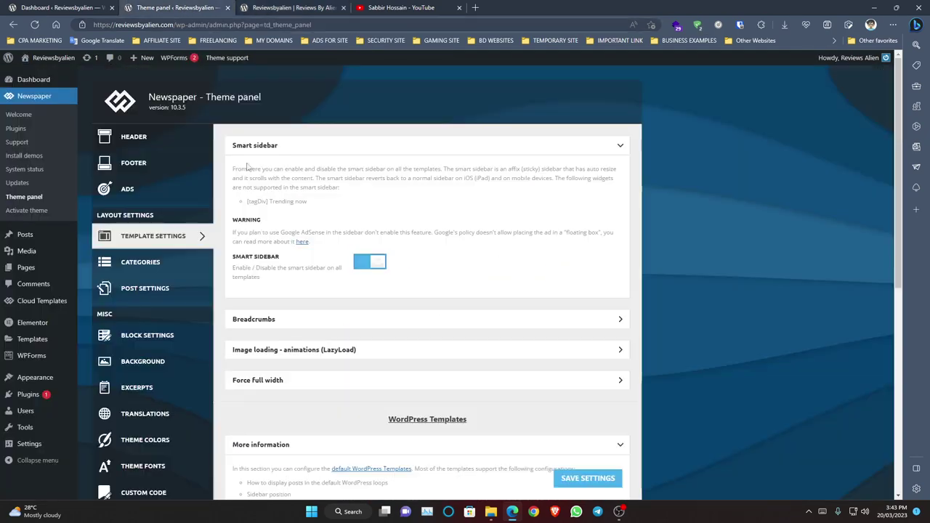
left_click(355, 324)
left_click(357, 324)
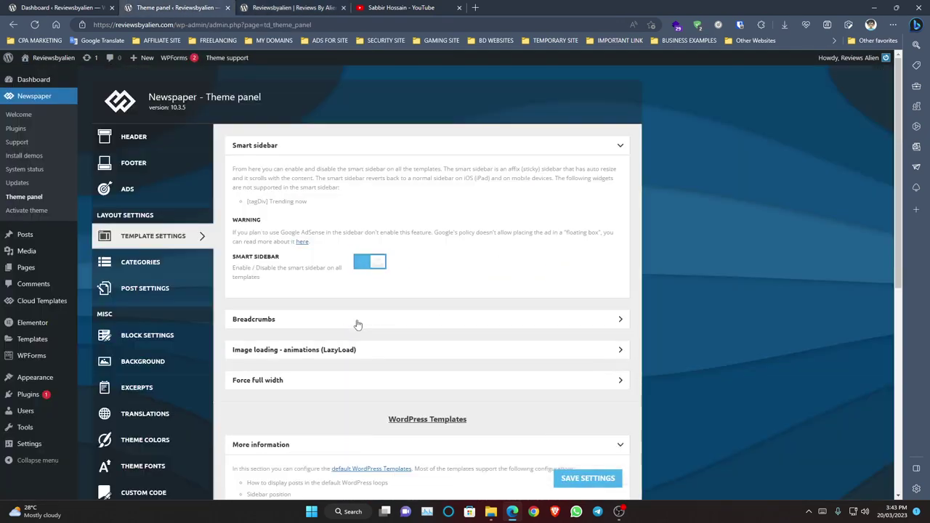
left_click(357, 324)
left_click(280, 8)
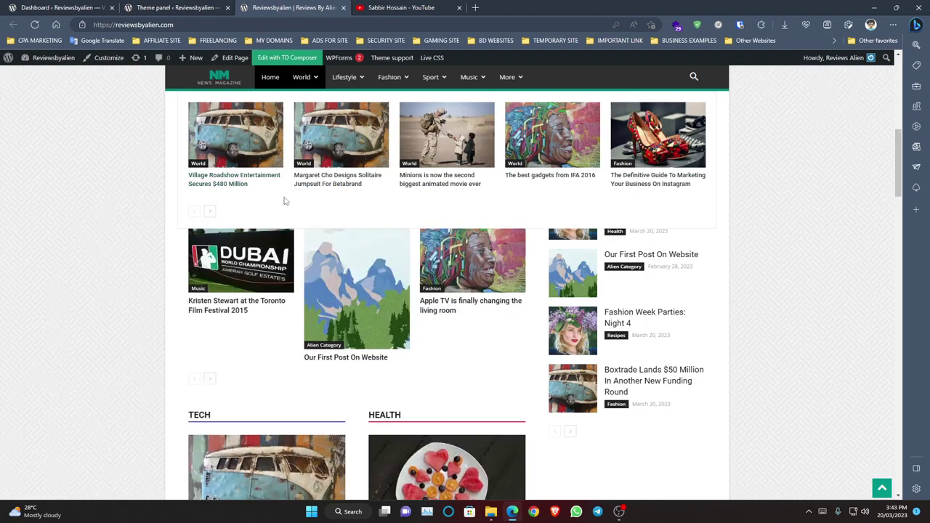
right_click(254, 283)
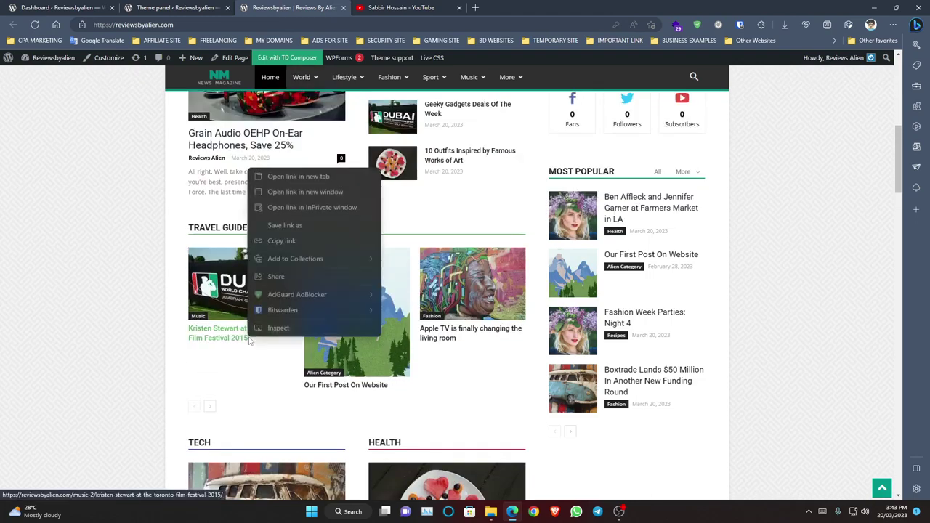
left_click(298, 177)
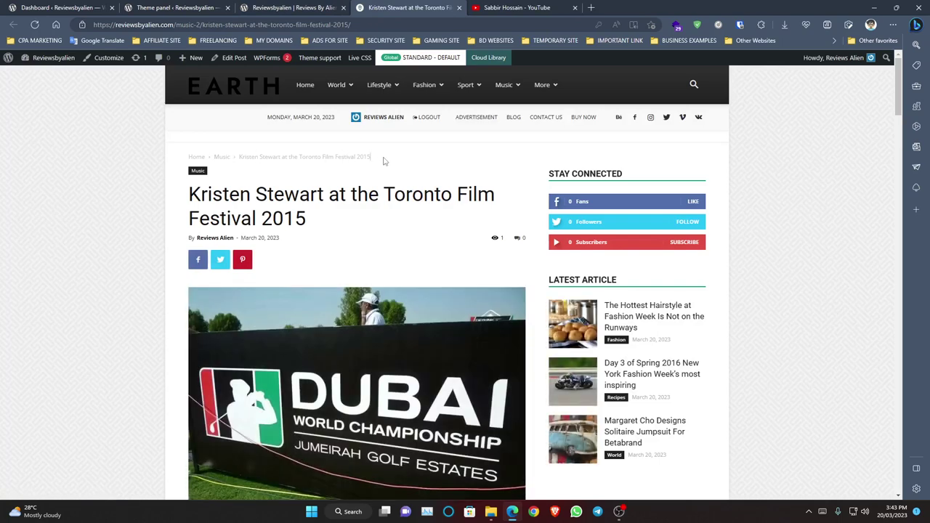
Step: Examine the Home, Music and article title breadcrumb trail above the article heading, and return to the homepage
left_click_drag(385, 162, 251, 157)
left_click(189, 156)
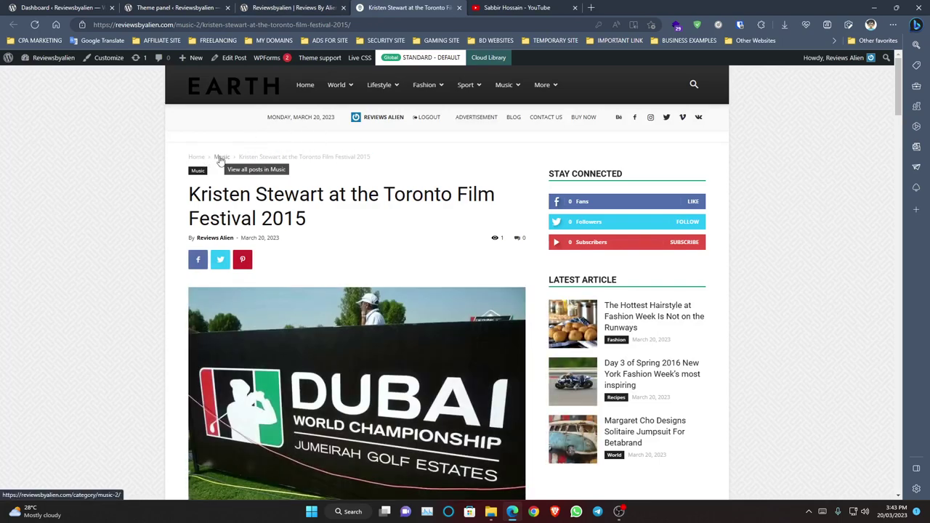
left_click_drag(413, 166, 213, 155)
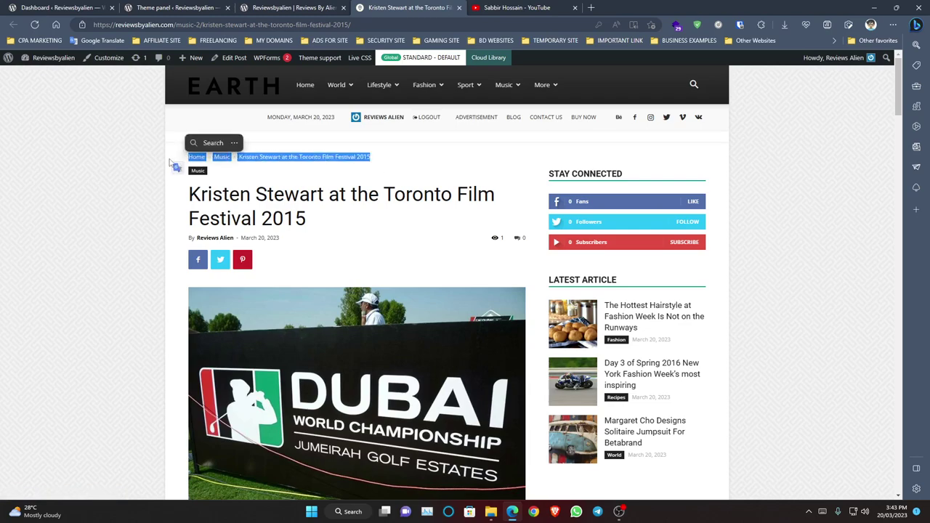
left_click(208, 135)
left_click(266, 22)
left_click(259, 10)
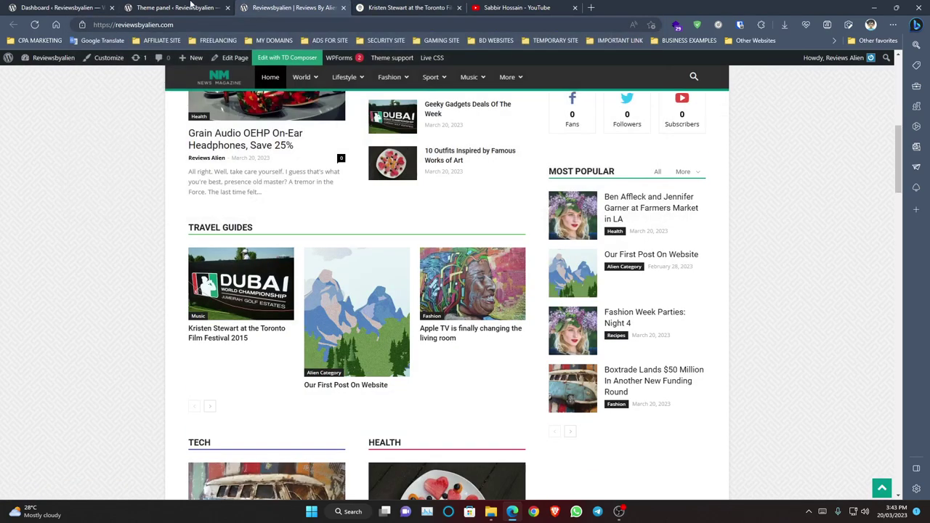
Step: Return to the Template Settings and expand the Image loading - animations (LazyLoad) section to examine its loading effects
left_click(191, 7)
scroll(276, 342, "down", 5)
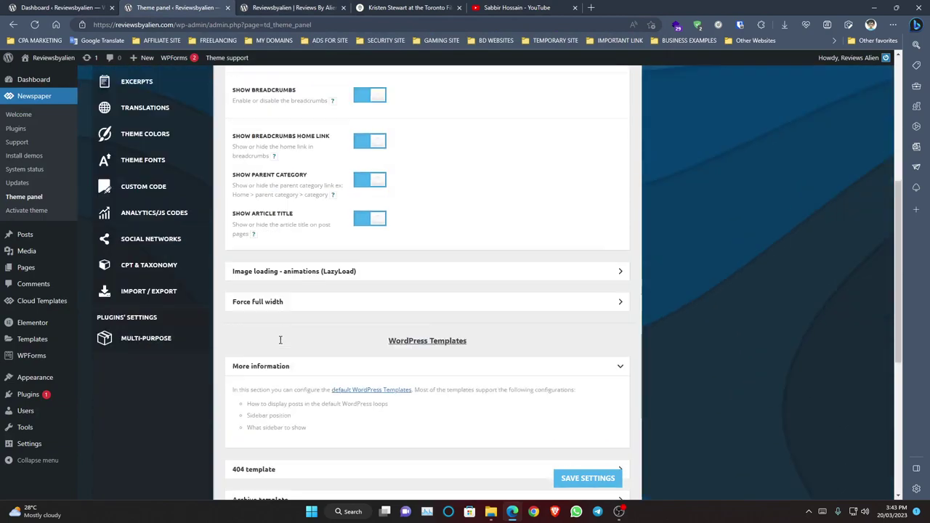
left_click(294, 239)
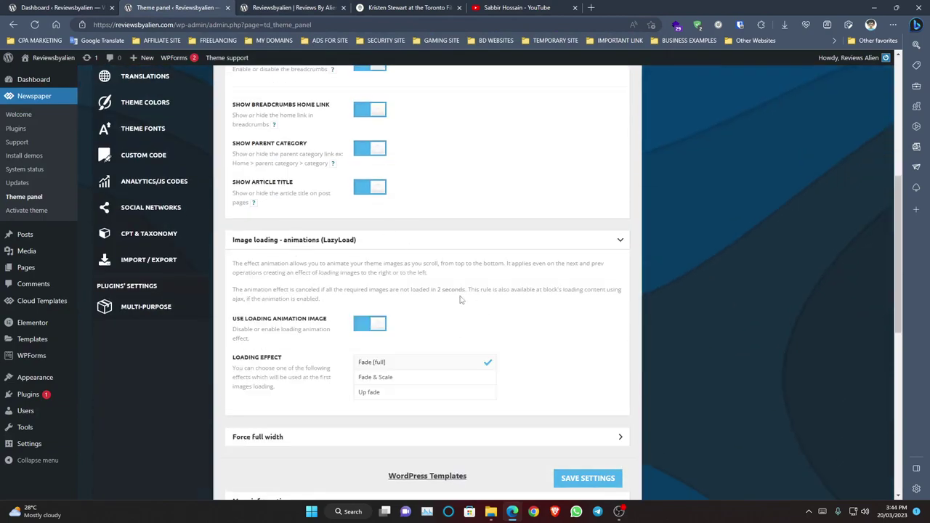
scroll(457, 294, "down", 4)
scroll(457, 294, "up", 5)
Step: Open "The Workout That Burns More Calories Than Running" from the homepage and watch how its images load
left_click(277, 7)
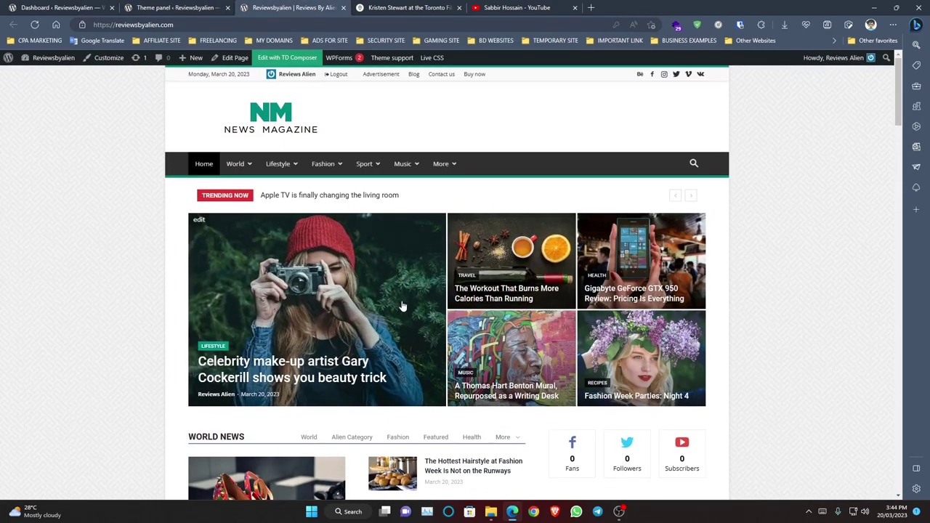
left_click(492, 288)
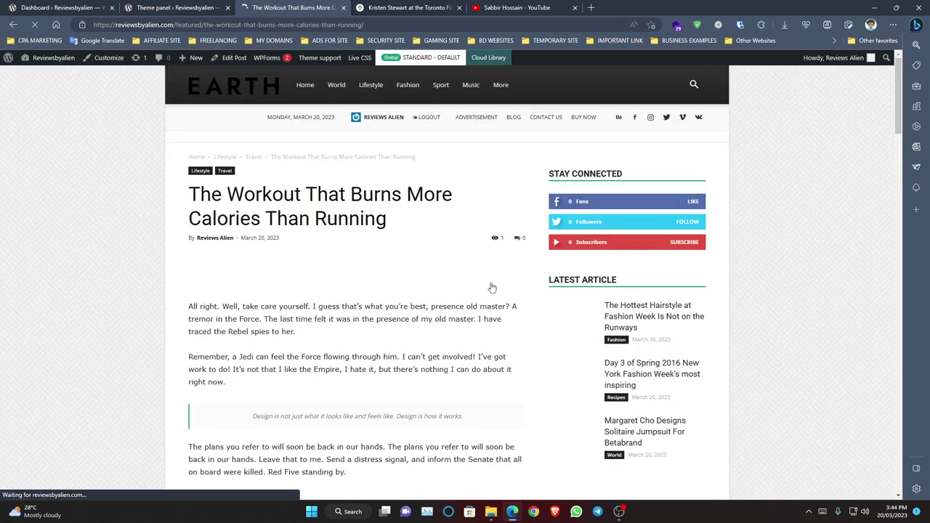
scroll(436, 291, "down", 2)
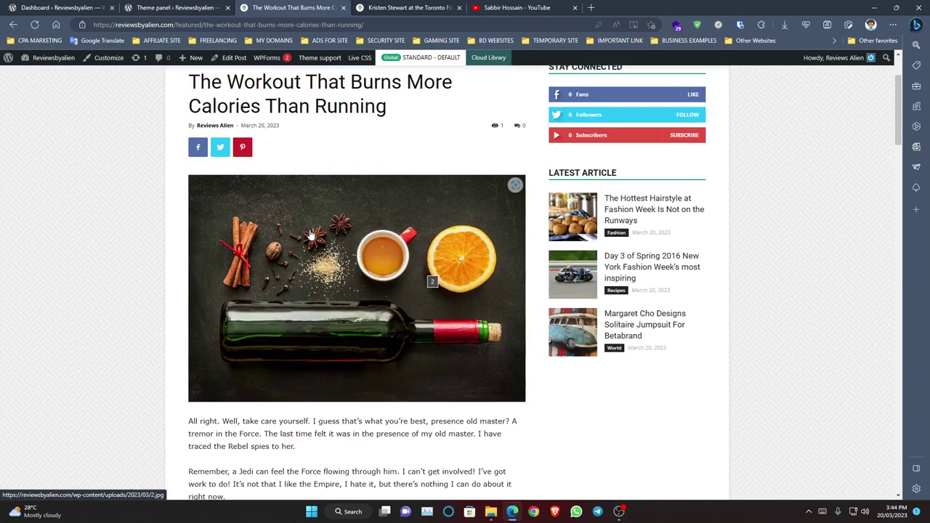
Step: Expand the Force full width section, view the header top bar's stretch options and compare with the article page's layout
left_click(215, 12)
scroll(298, 266, "down", 7)
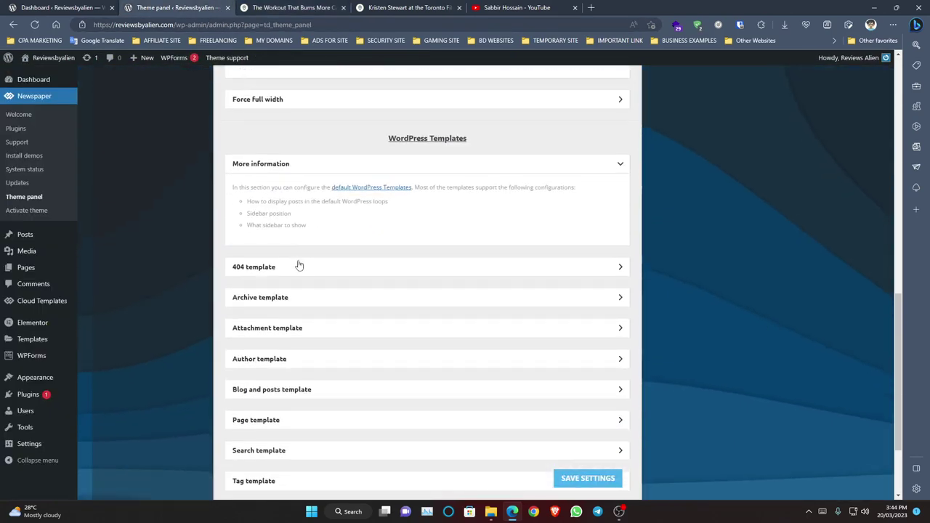
left_click(277, 100)
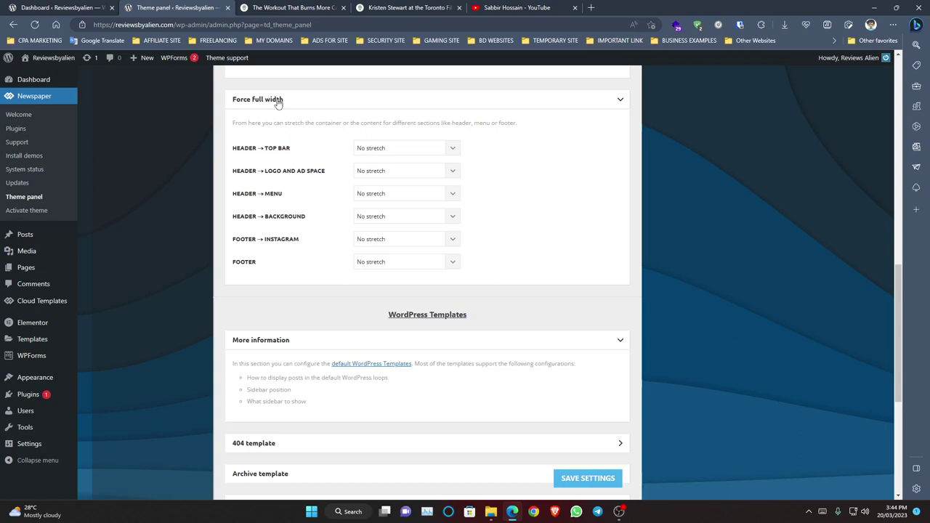
left_click(393, 150)
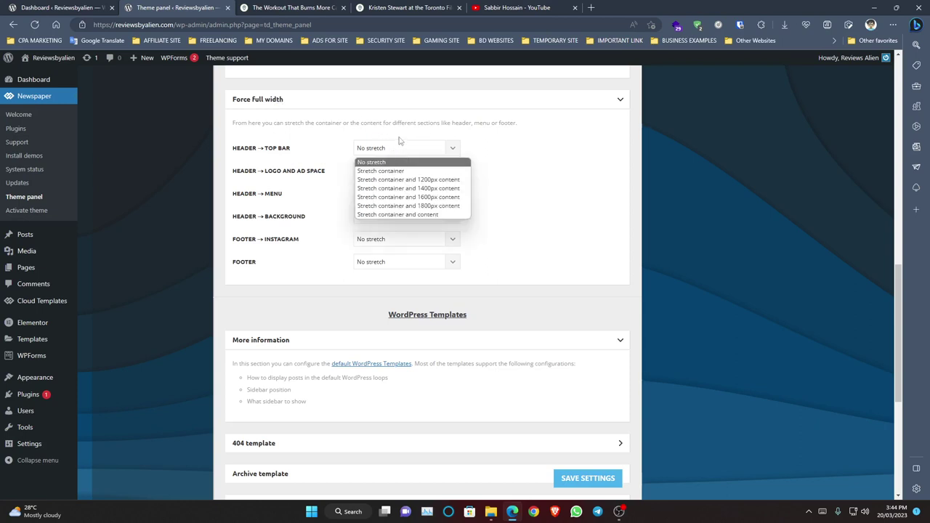
left_click(400, 140)
left_click(298, 8)
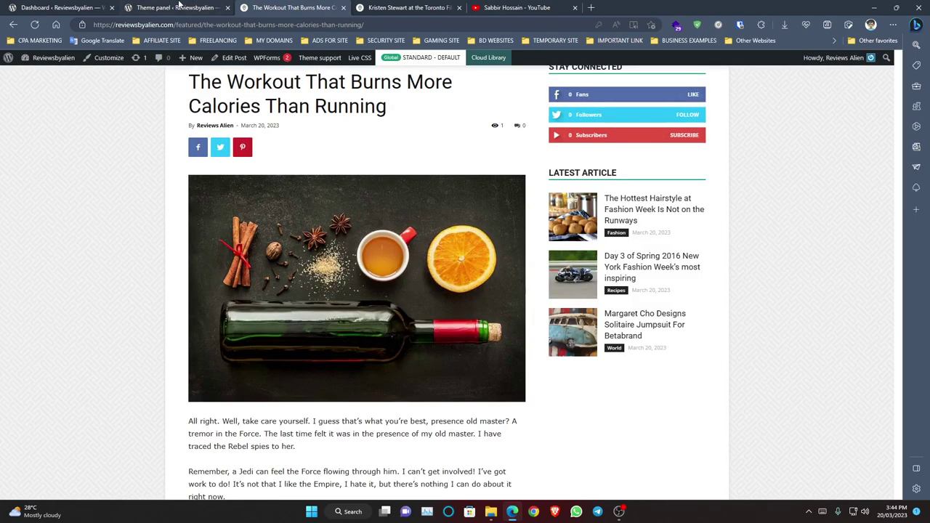
left_click(181, 8)
Step: Look through the WordPress Templates list, checking the Page template and Blog and posts template sections and collapsing them
scroll(296, 234, "down", 4)
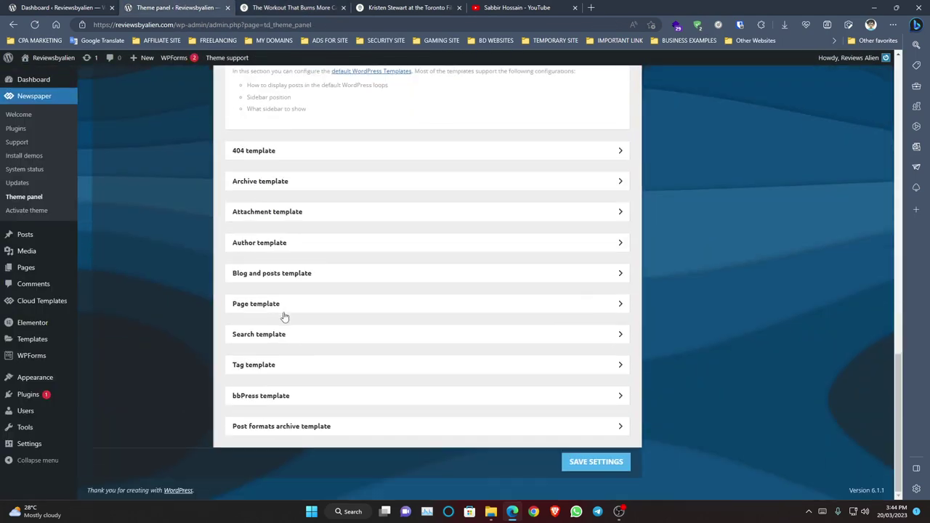
left_click(284, 305)
left_click(284, 304)
scroll(325, 259, "up", 15)
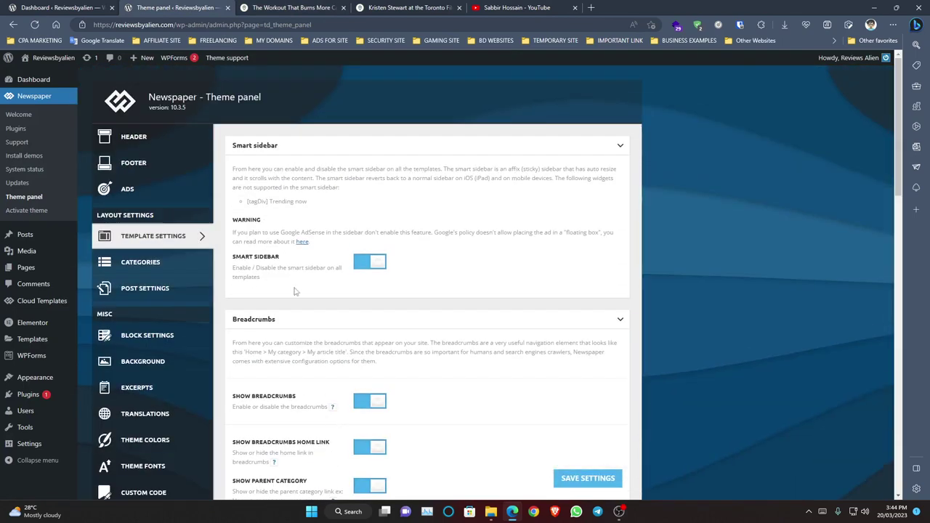
scroll(294, 291, "down", 15)
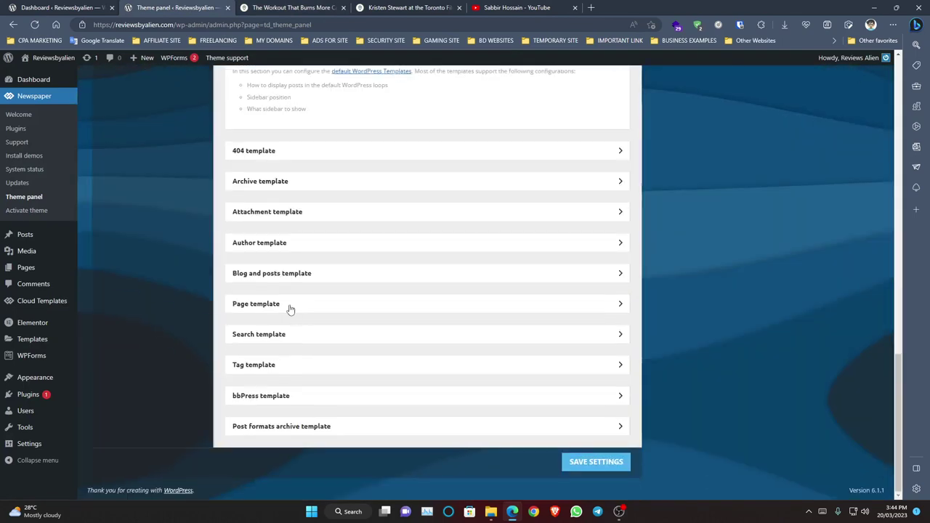
left_click(290, 309)
left_click(288, 305)
left_click(288, 276)
left_click(297, 274)
Step: Expand the Author template section to examine its general and individual template options, and collapse it again
left_click(281, 248)
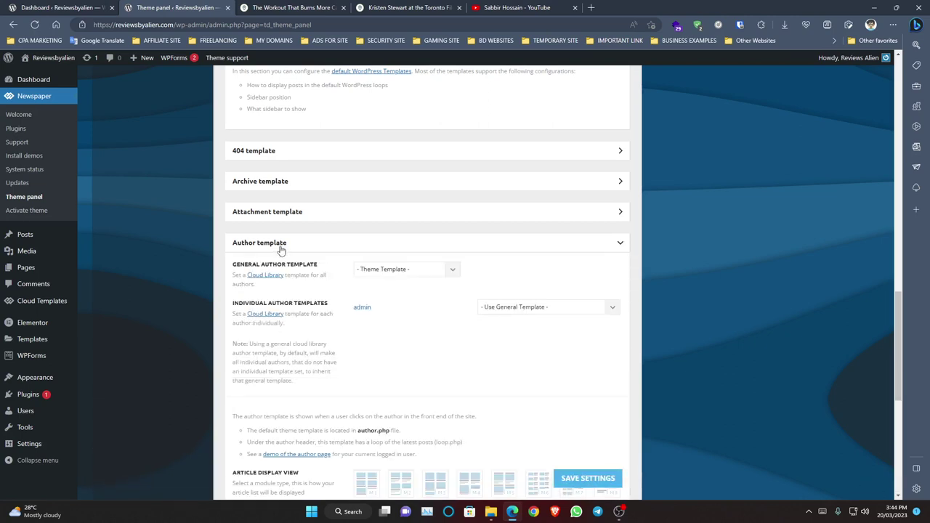
left_click(281, 247)
left_click(281, 247)
left_click(281, 247)
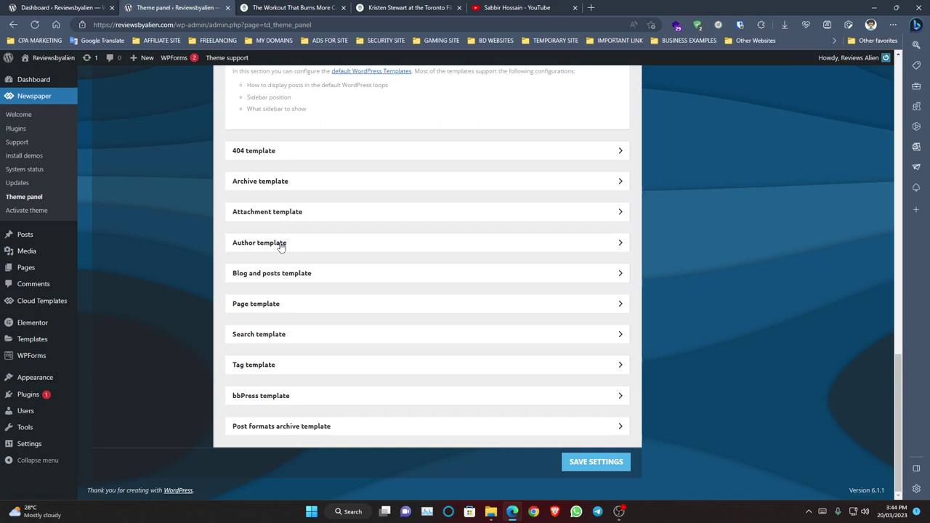
Step: Open the author page from the author box below the workout article and look through its header and post list
left_click(279, 7)
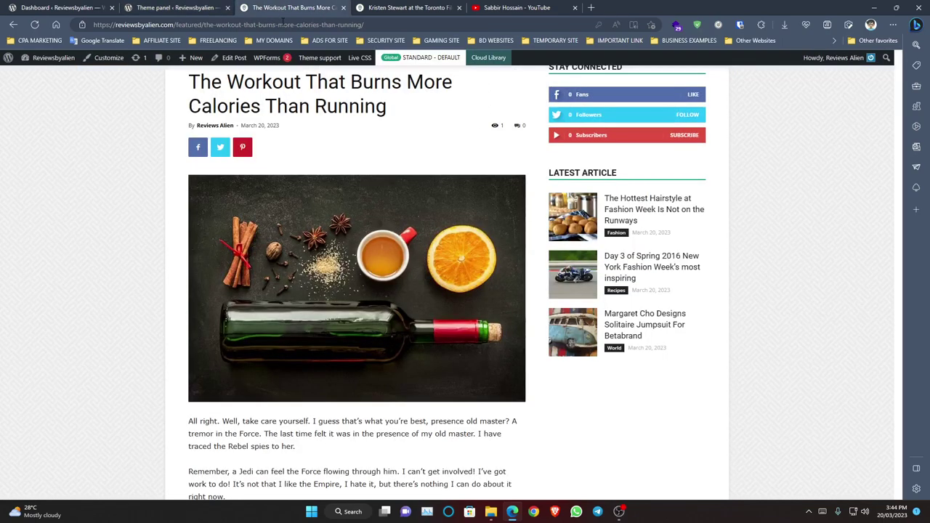
scroll(293, 304, "down", 5)
scroll(293, 304, "down", 10)
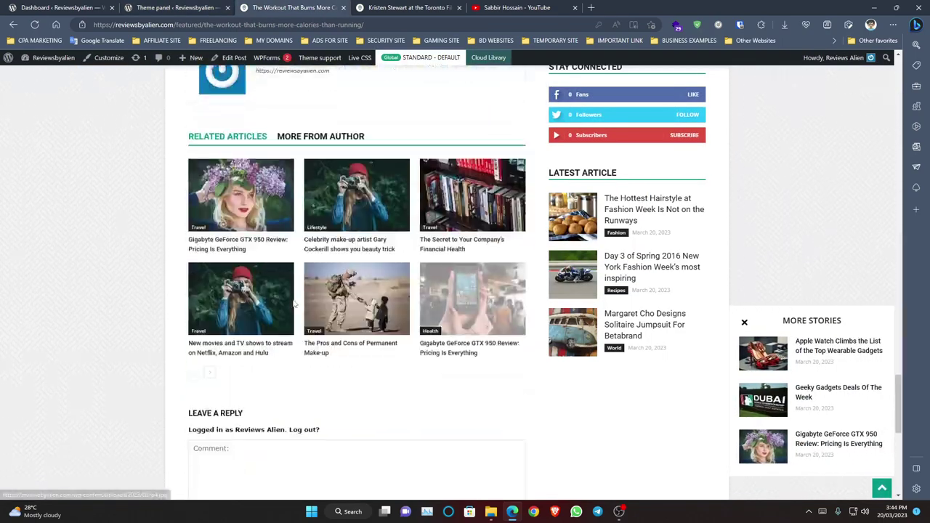
scroll(233, 291, "up", 3)
left_click(226, 291)
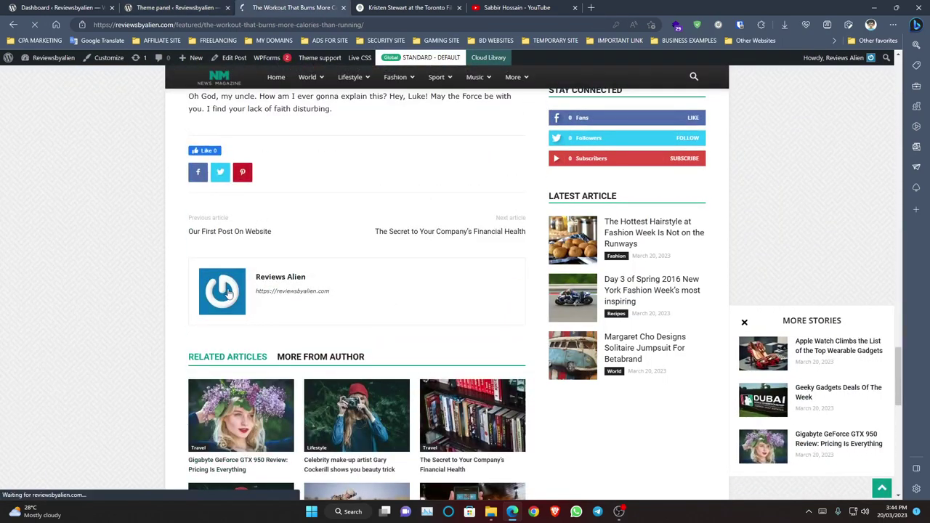
scroll(364, 168, "down", 1)
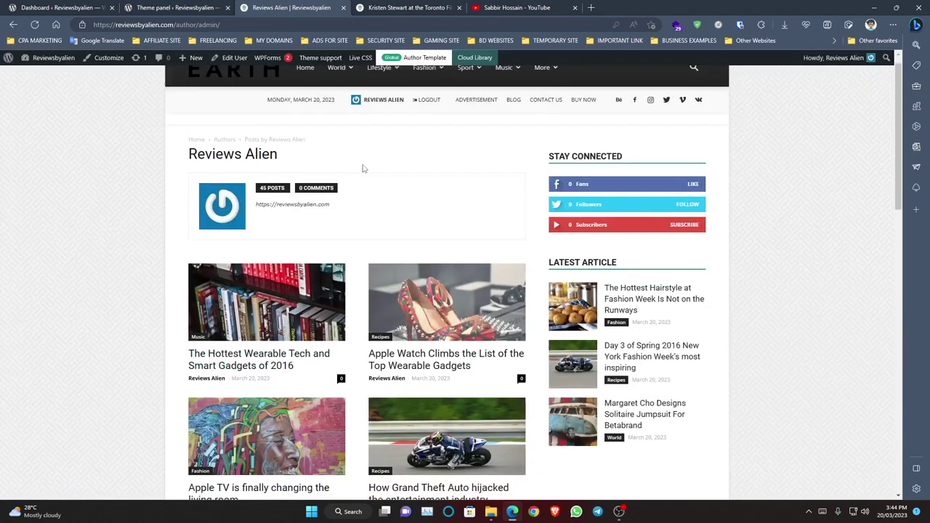
scroll(339, 201, "down", 8)
scroll(339, 201, "up", 8)
scroll(291, 218, "down", 1)
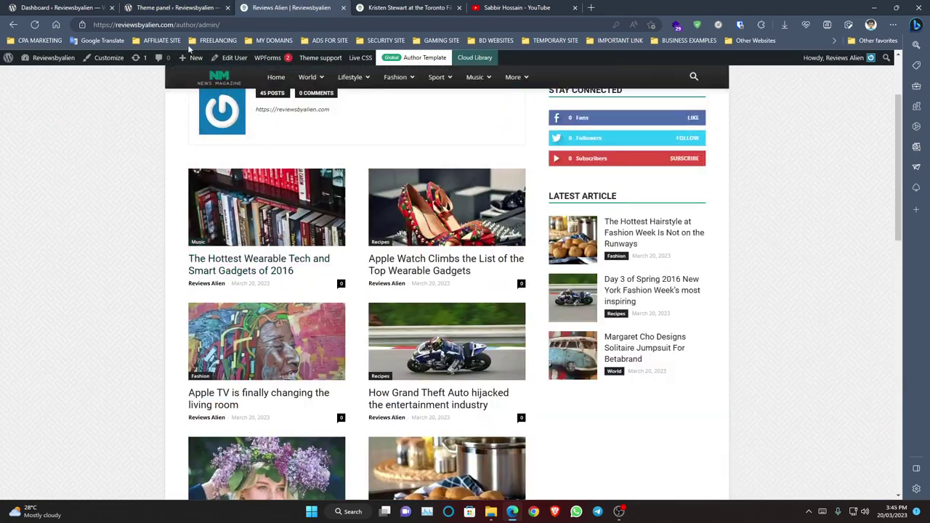
Step: Expand the Author template section and compare its article display and sidebar options with the author page's post list
scroll(276, 262, "up", 2)
scroll(218, 240, "down", 5)
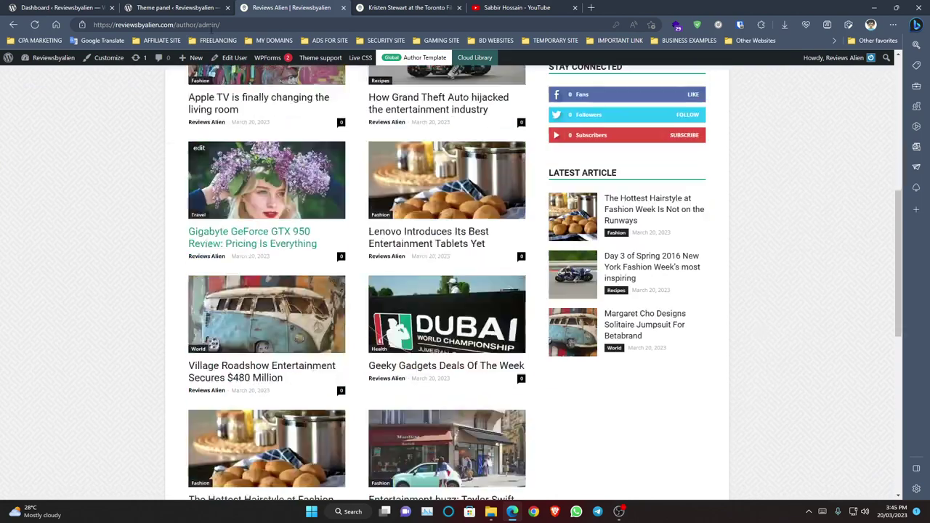
key("ctrl+shift+Tab")
left_click(284, 247)
scroll(367, 334, "down", 2)
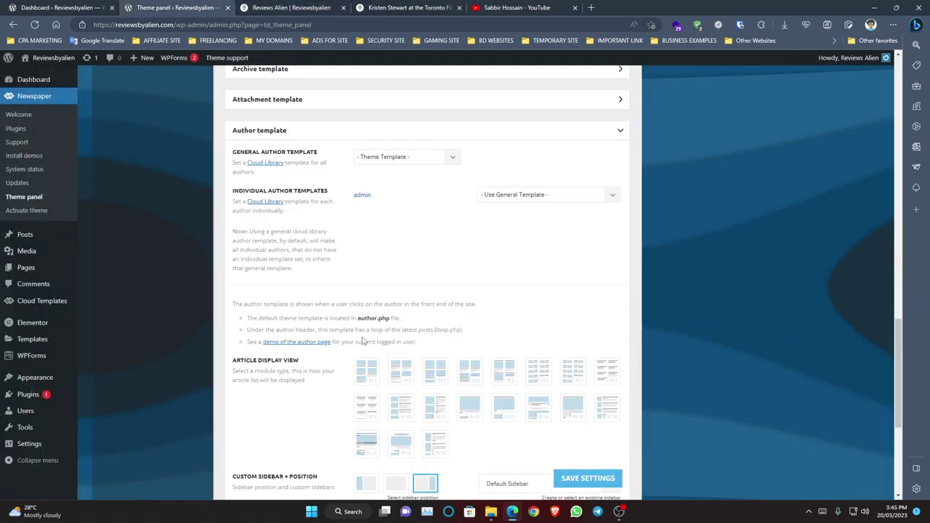
scroll(430, 395, "down", 2)
left_click(275, 6)
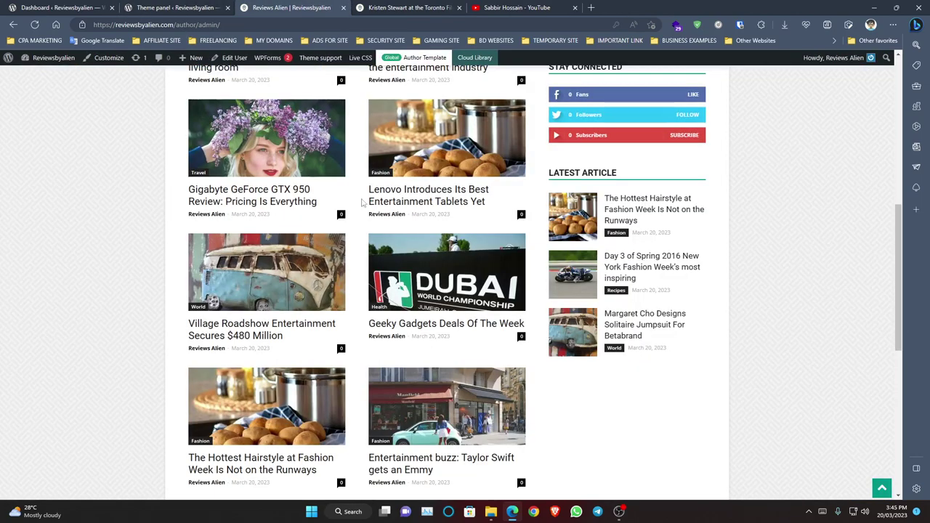
scroll(290, 254, "down", 3)
left_click(173, 7)
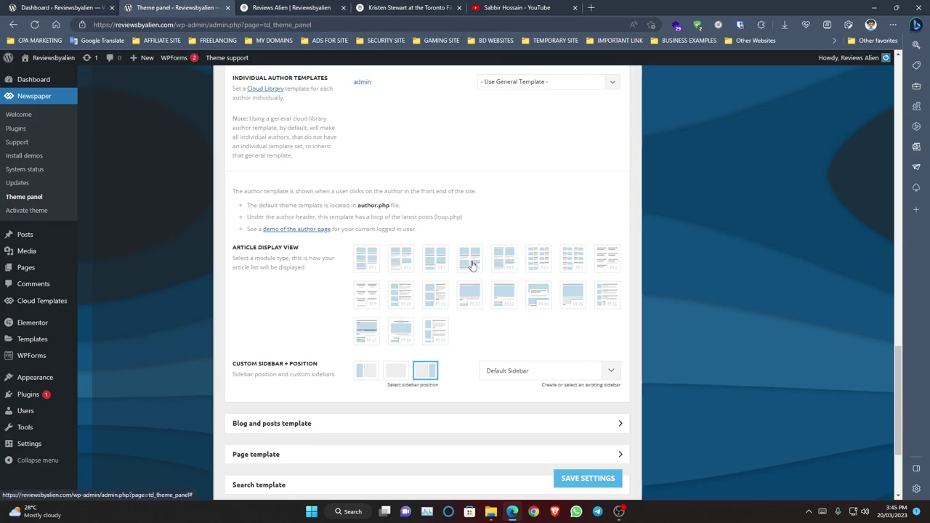
Step: Set the Author template's article display view to module 4 with no sidebar, and save the settings
left_click(471, 265)
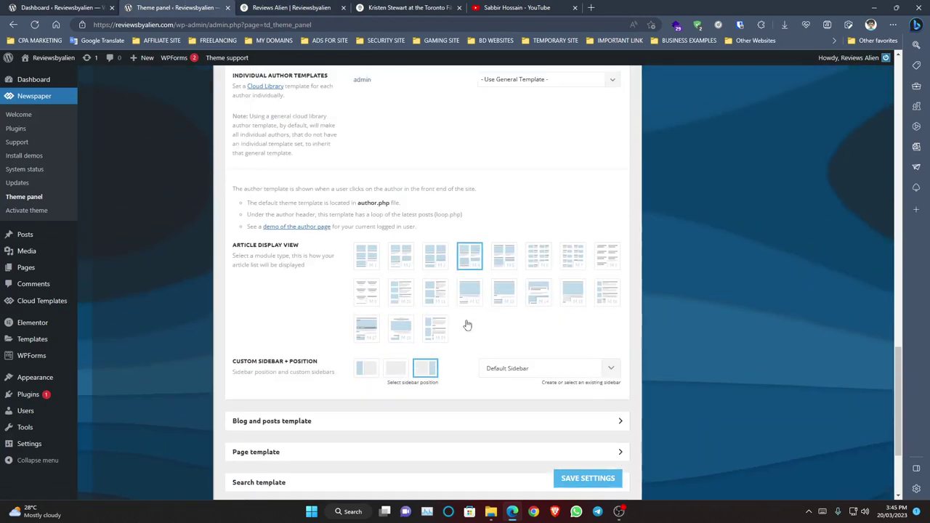
scroll(468, 325, "up", 1)
scroll(415, 284, "down", 3)
left_click(396, 259)
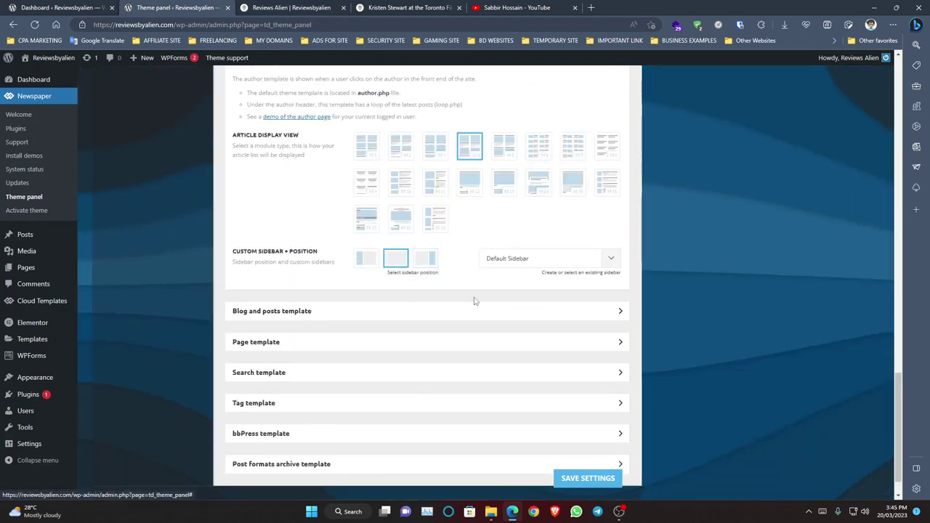
scroll(471, 301, "up", 2)
scroll(476, 334, "down", 4)
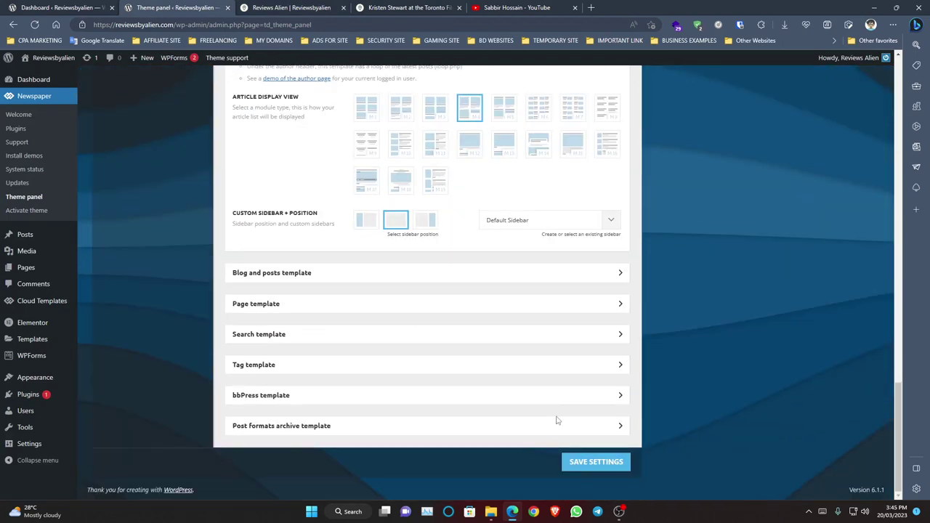
left_click(582, 467)
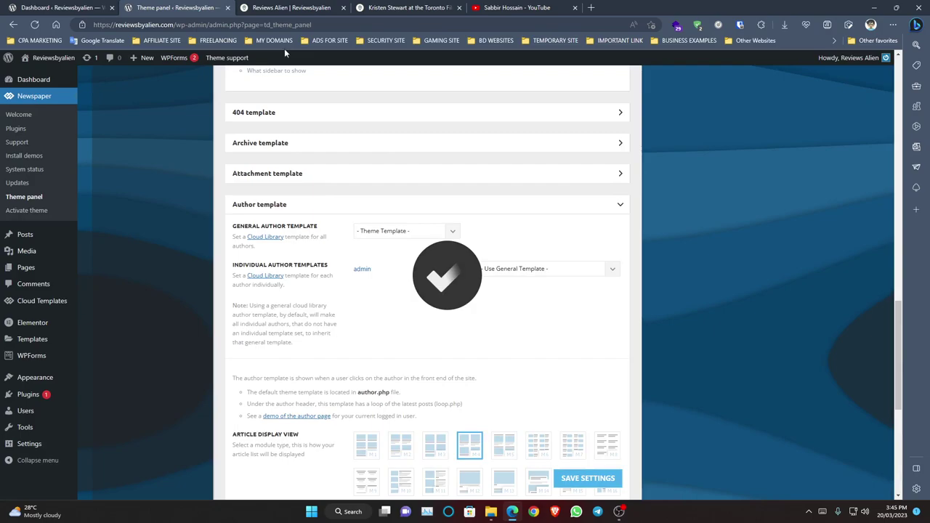
Step: Reload the author page and look through its header and post list layout
left_click(291, 7)
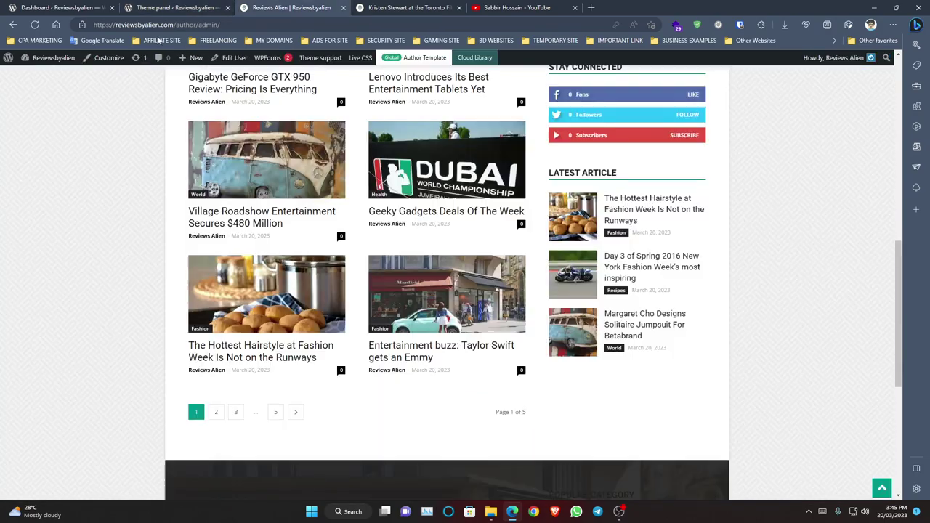
left_click(35, 25)
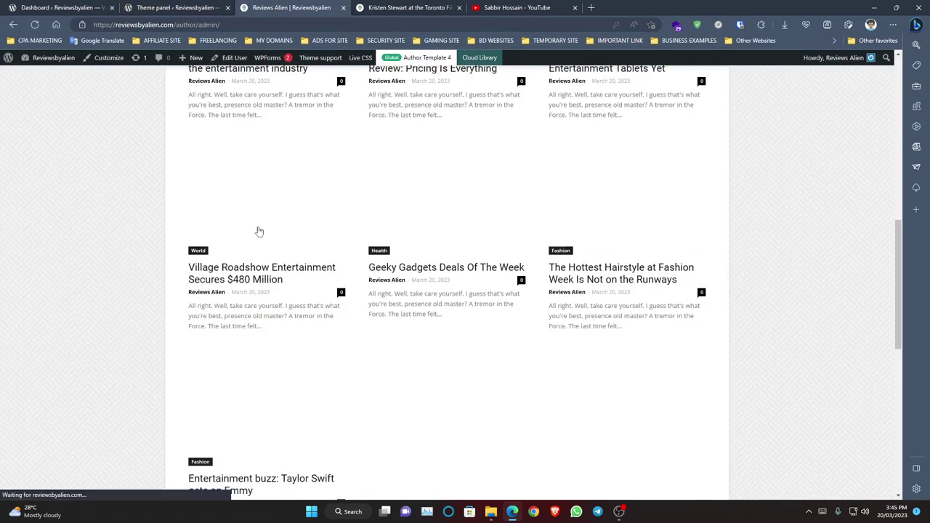
scroll(257, 288, "up", 9)
scroll(480, 298, "down", 10)
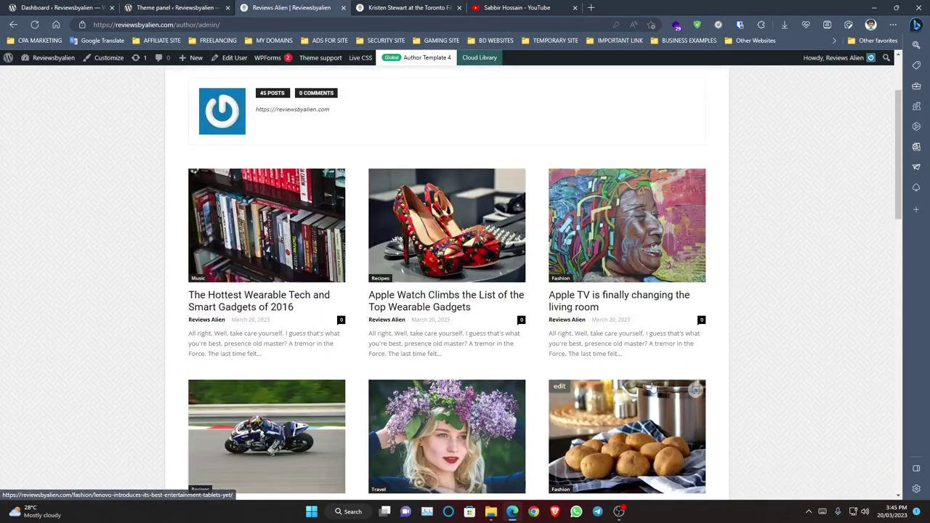
Step: Return to the theme panel and examine the Blog and posts template and Search template sections
left_click(175, 7)
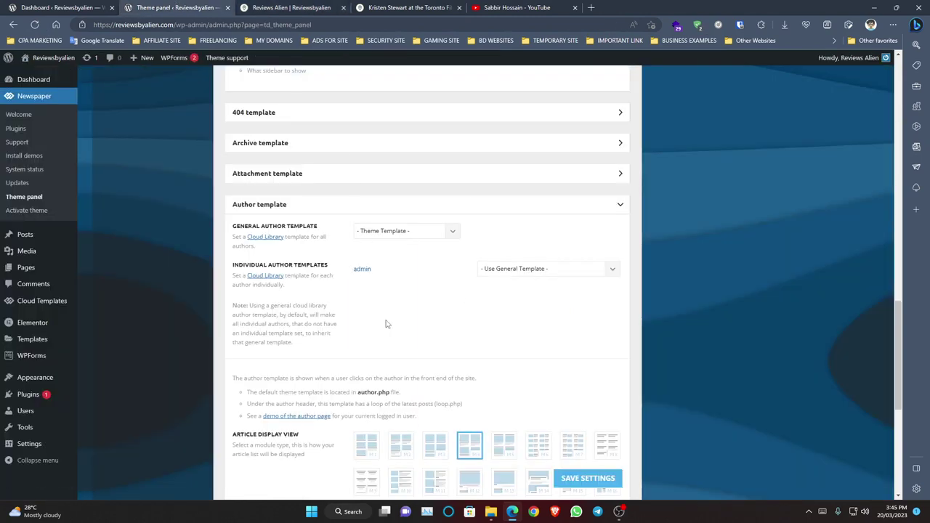
scroll(387, 324, "down", 5)
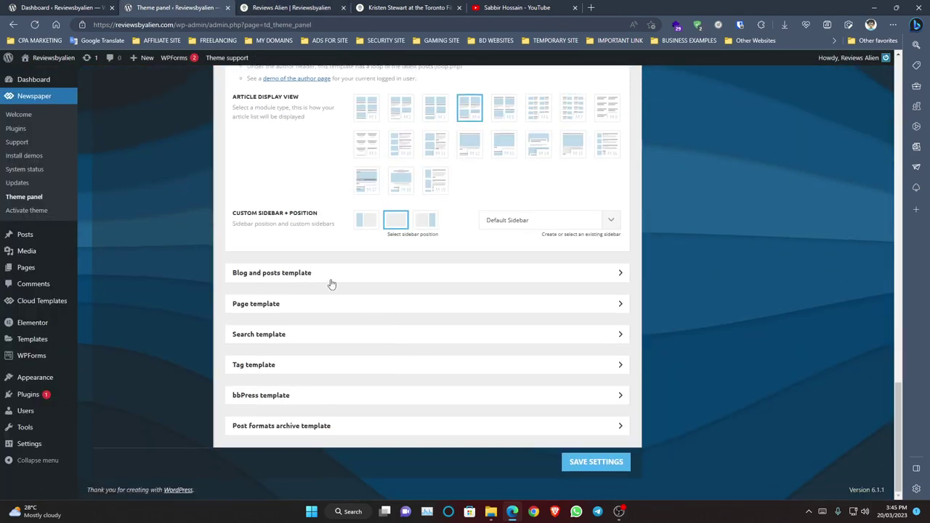
left_click(328, 282)
scroll(325, 313, "down", 3)
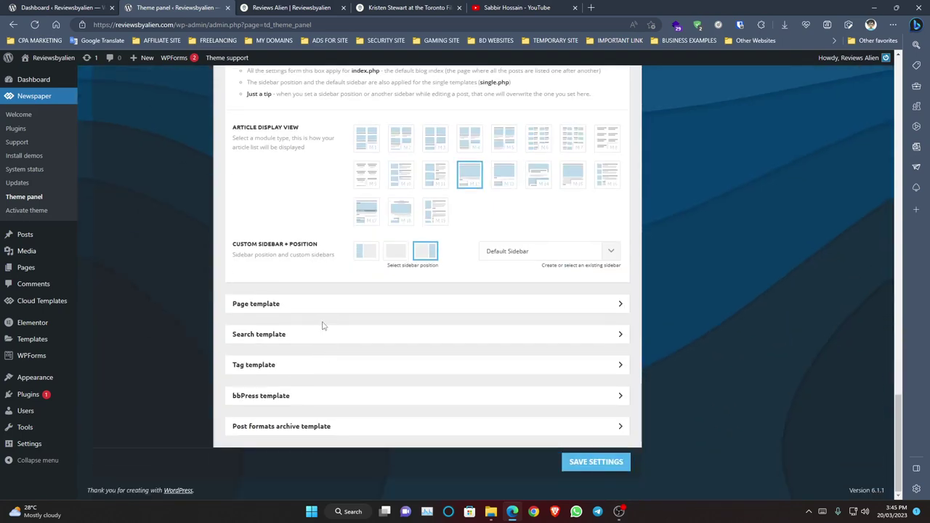
left_click(320, 336)
scroll(321, 339, "down", 3)
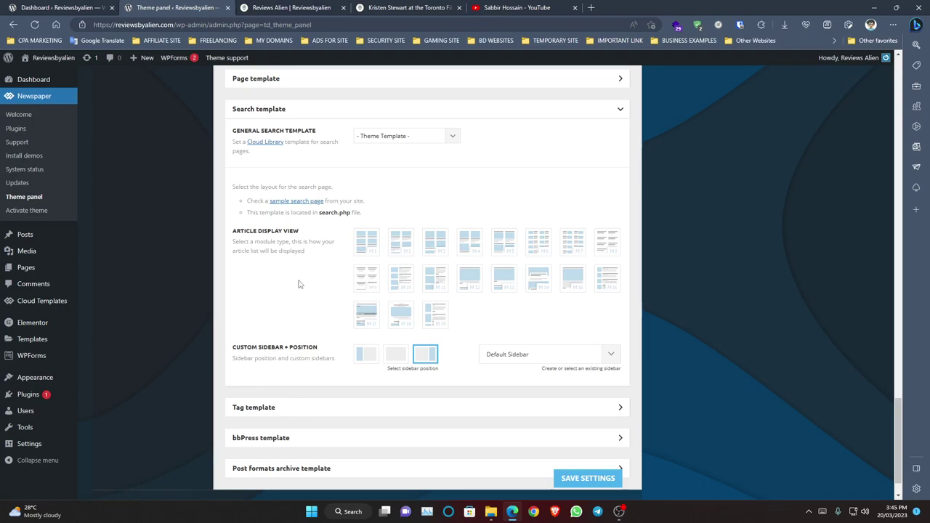
scroll(299, 285, "up", 20)
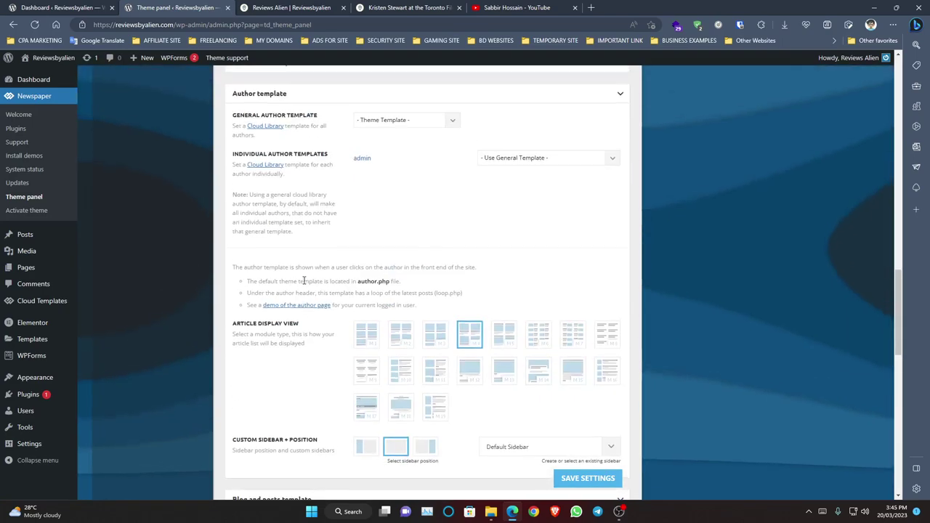
scroll(287, 291, "down", 12)
scroll(274, 311, "down", 10)
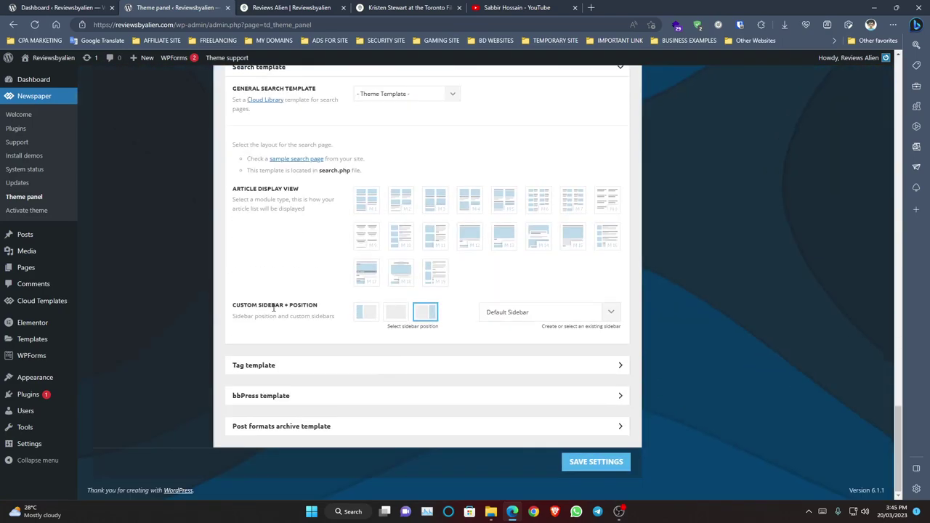
Step: Expand the Tag template and bbPress template sections to view their layout and sidebar options
left_click(277, 365)
scroll(277, 393, "down", 4)
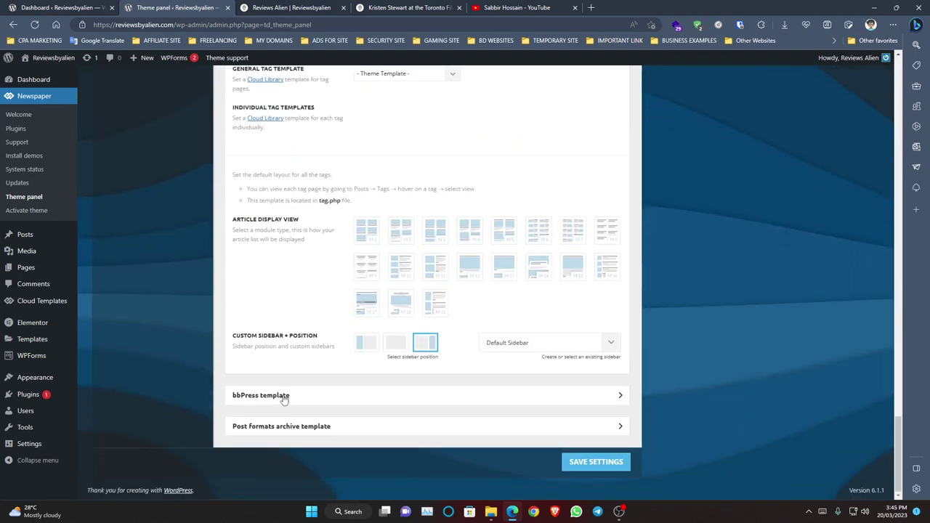
left_click(284, 397)
scroll(285, 396, "down", 2)
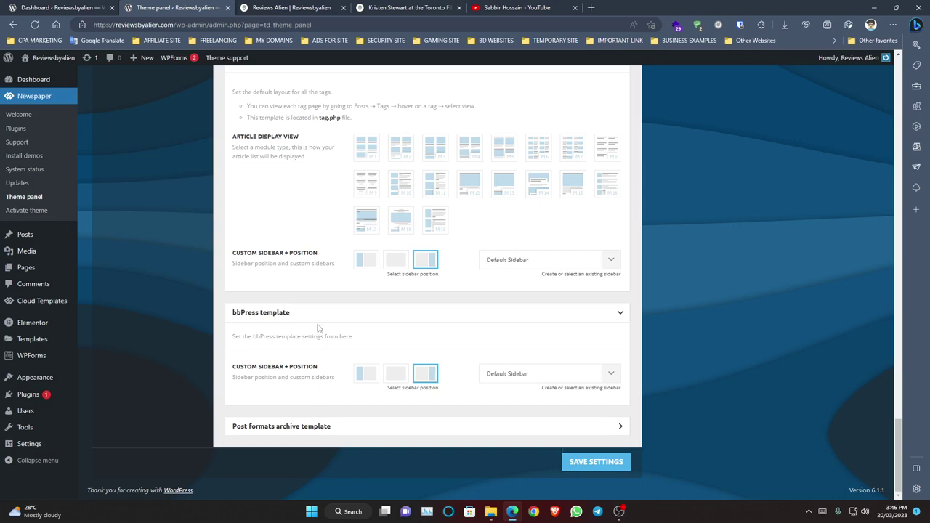
Step: Open the Categories settings and look through the global category layout options and the per-category list
scroll(318, 329, "up", 20)
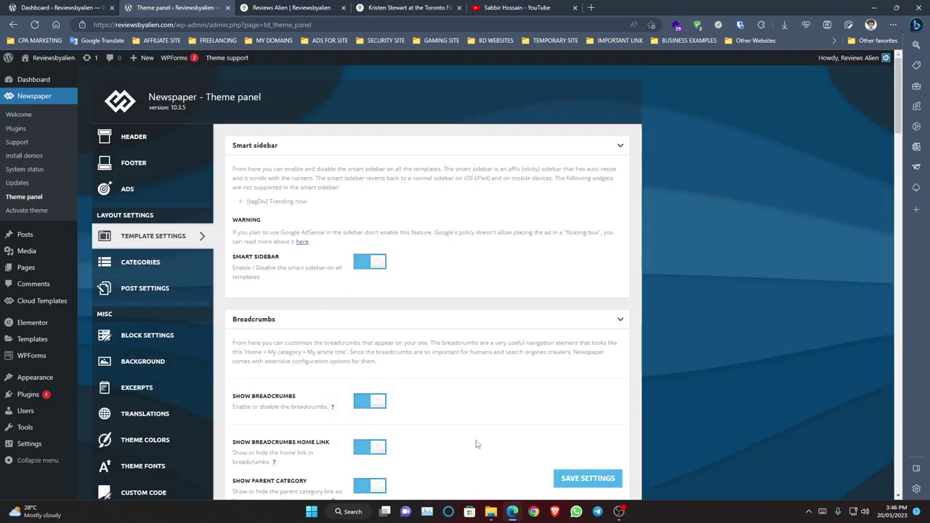
left_click(165, 260)
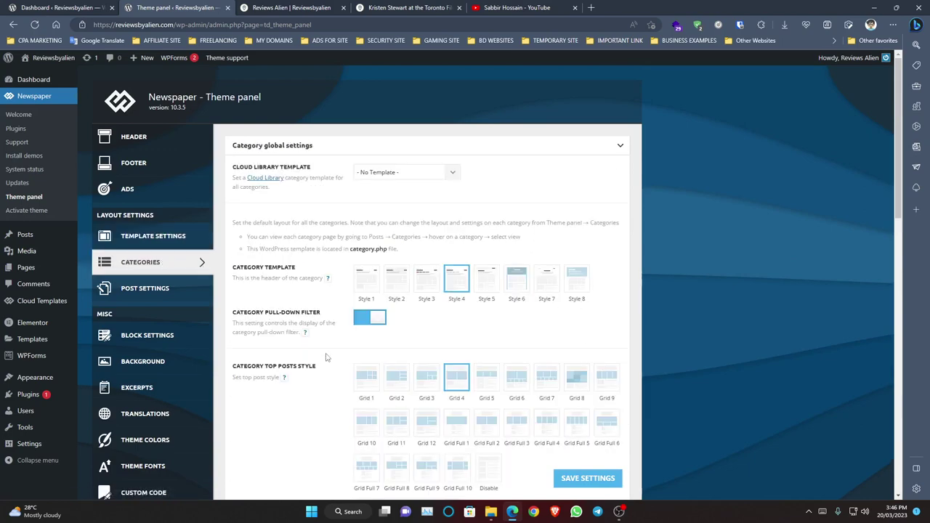
scroll(326, 363, "down", 2)
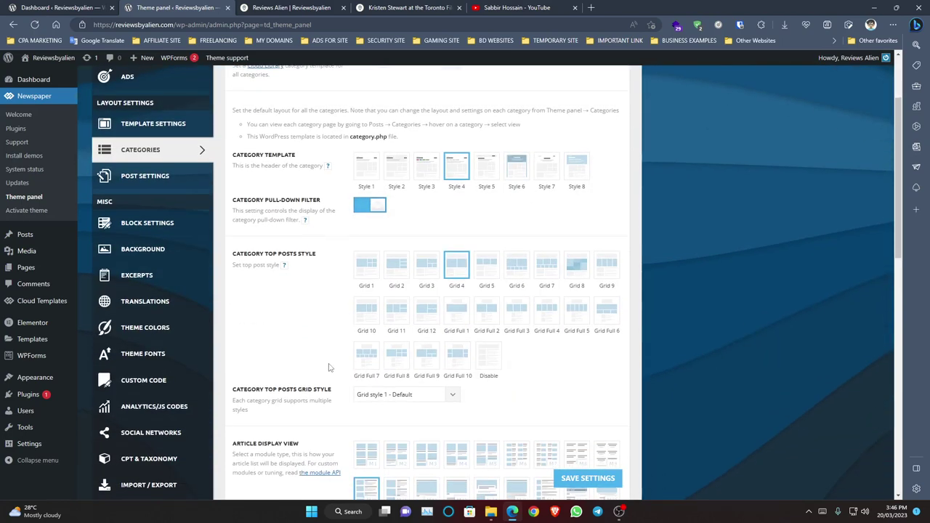
scroll(329, 368, "down", 2)
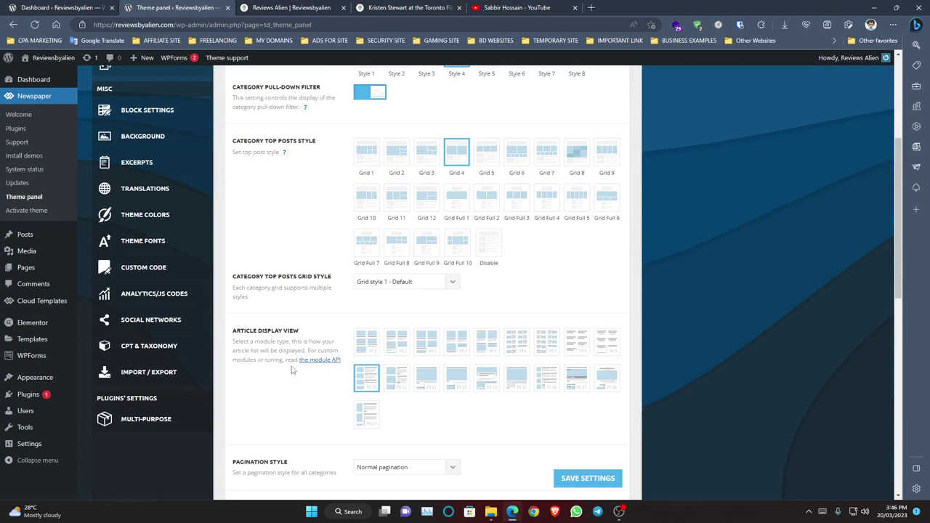
scroll(293, 370, "down", 6)
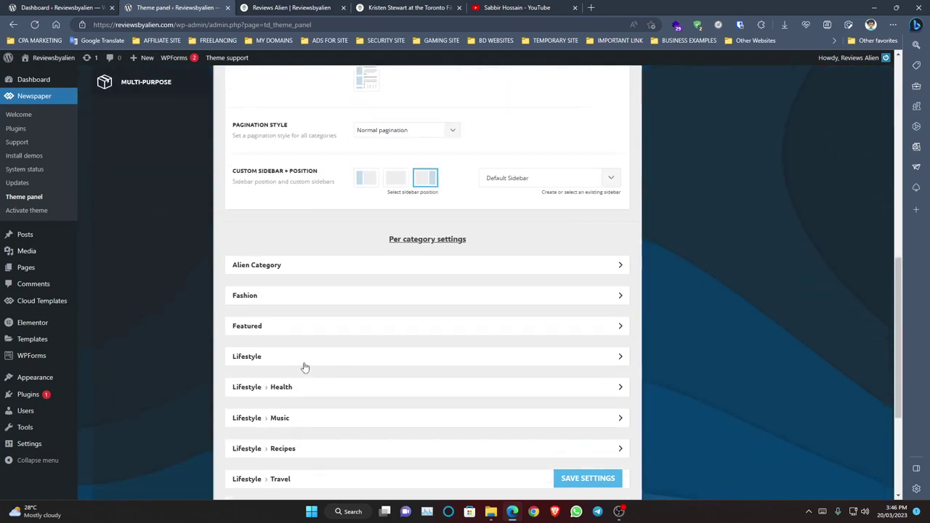
scroll(305, 368, "up", 2)
scroll(306, 371, "down", 6)
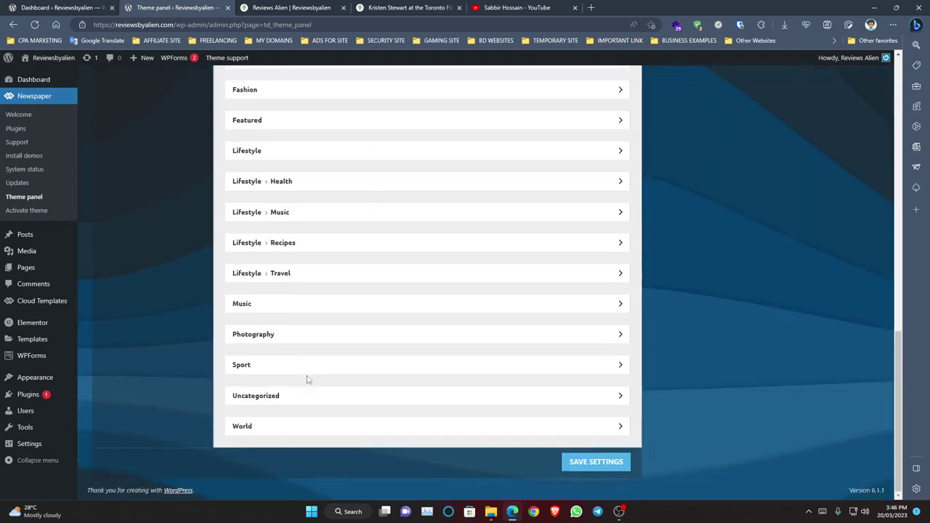
scroll(306, 378, "up", 12)
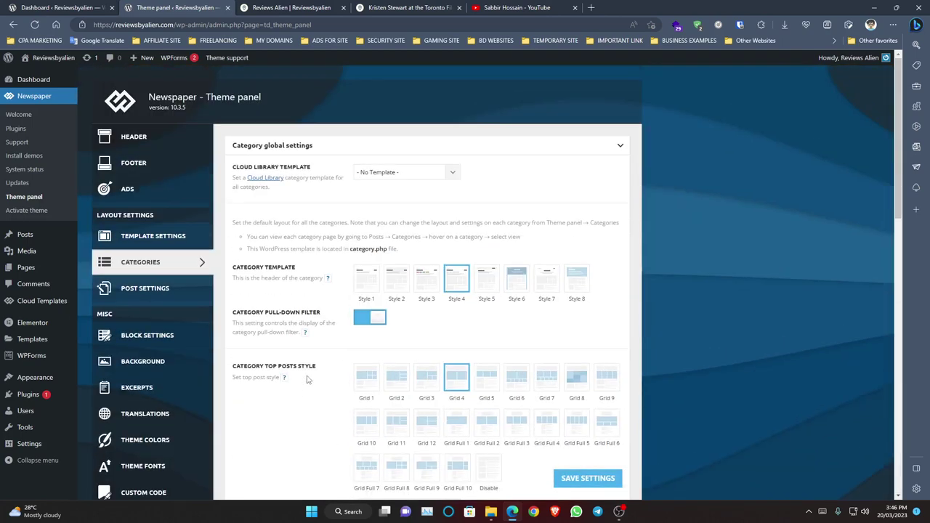
scroll(307, 378, "down", 10)
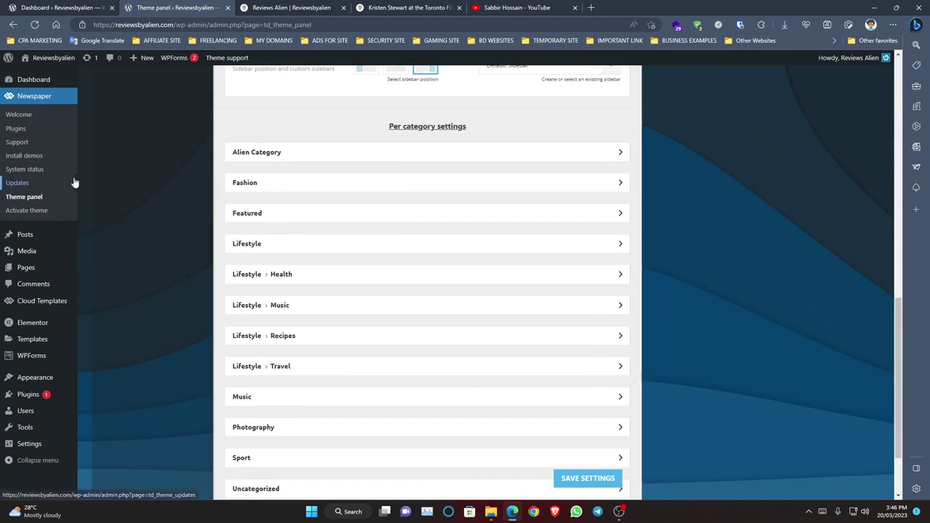
Step: Expand the Fashion category's individual settings and compare them with the category global settings
left_click(264, 187)
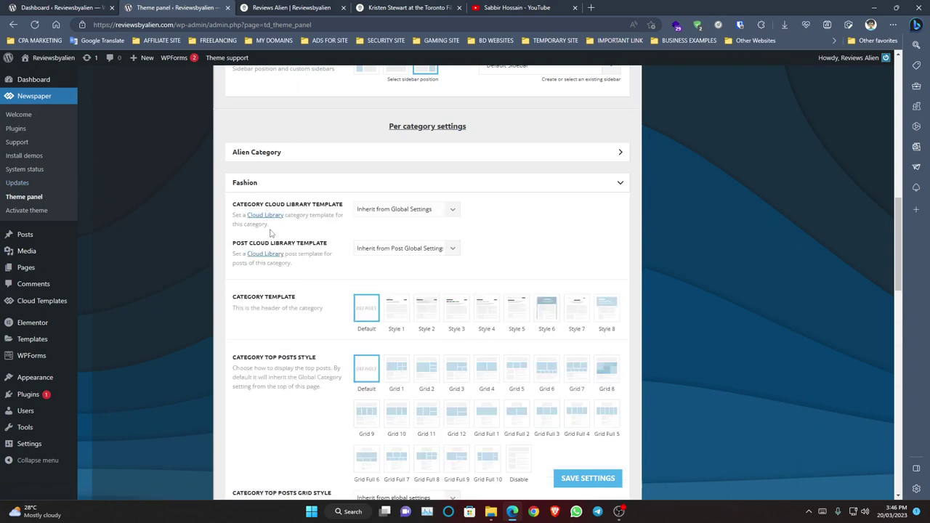
scroll(309, 262, "up", 10)
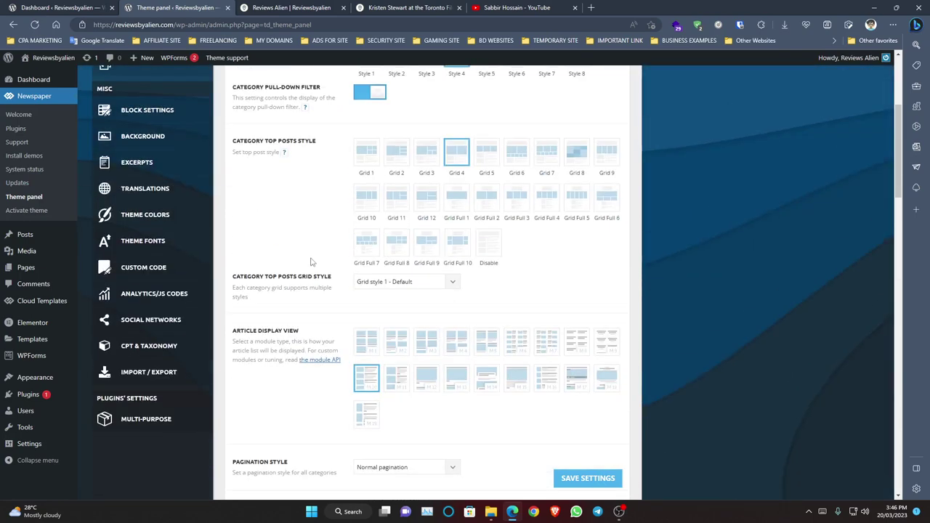
scroll(312, 262, "up", 4)
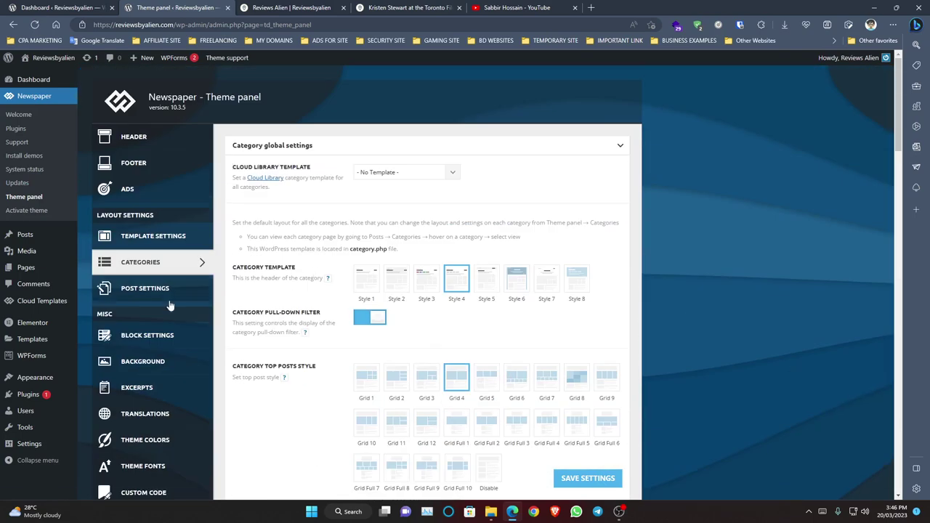
Step: Open the Post settings and expand General post settings to view the modal image and article schema options
left_click(157, 297)
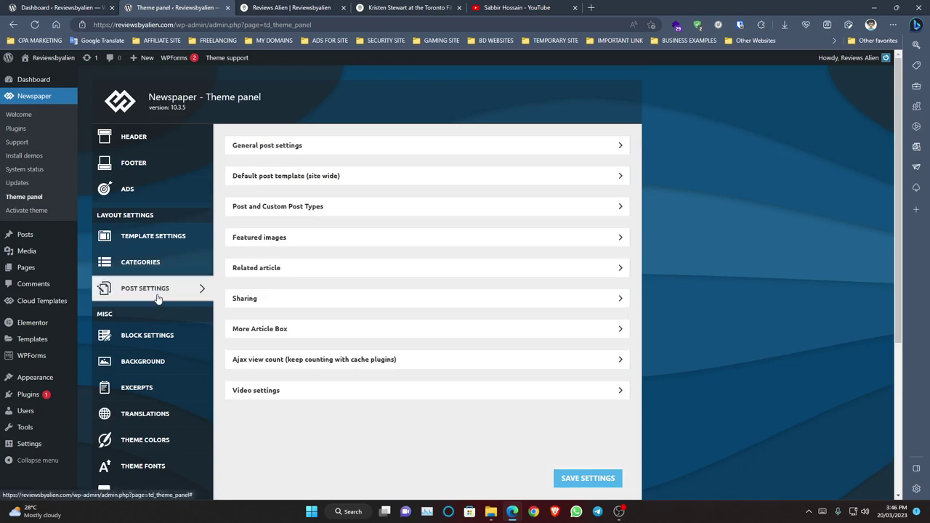
left_click(248, 145)
left_click(247, 148)
left_click(249, 149)
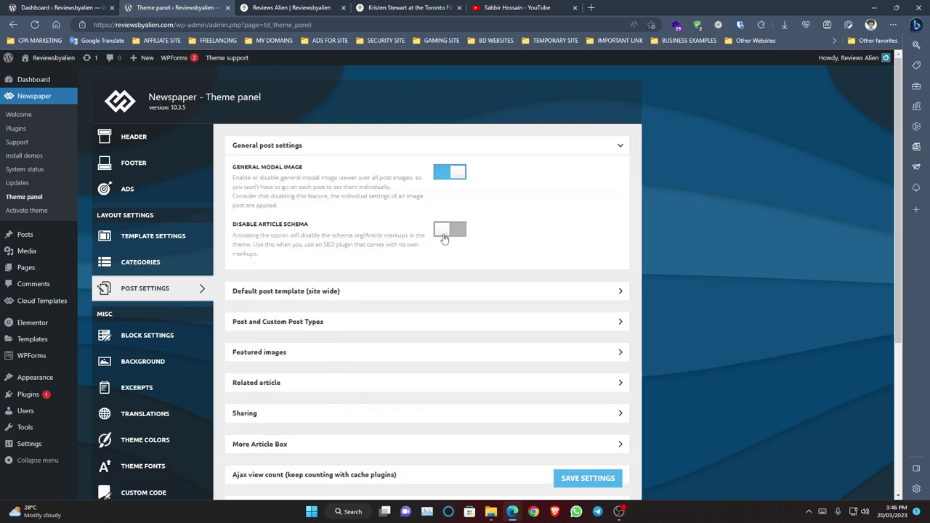
Step: Look through the remaining post settings, checking the Default post template, Sharing, Related article and Featured images sections
left_click(337, 301)
left_click(337, 301)
scroll(327, 306, "down", 3)
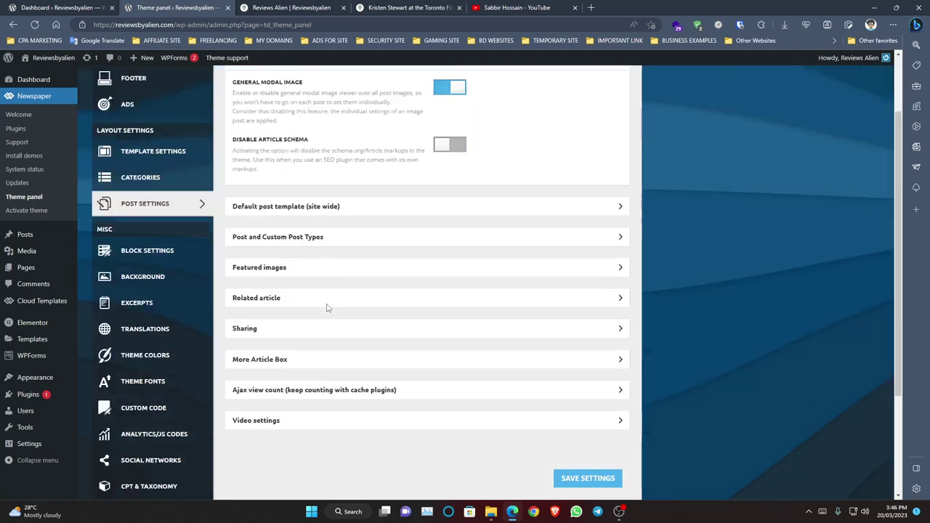
left_click(287, 190)
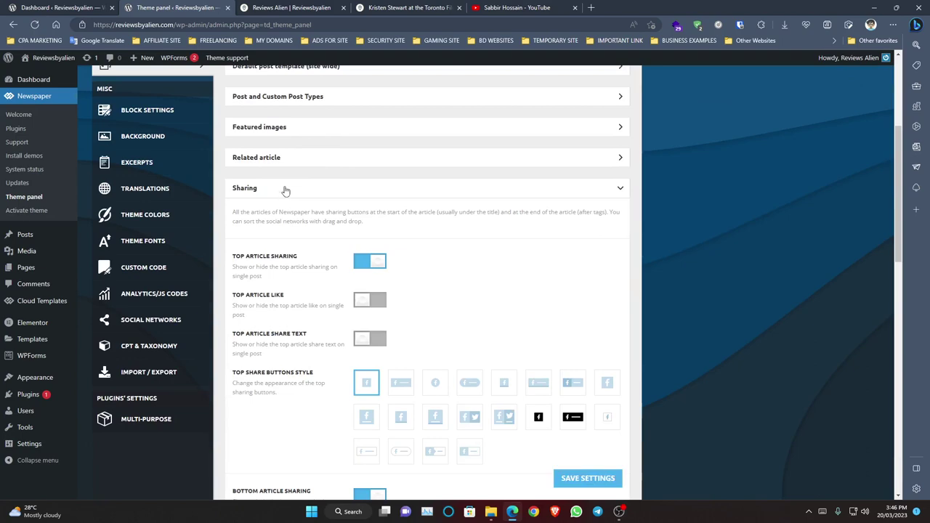
left_click(283, 160)
left_click(286, 139)
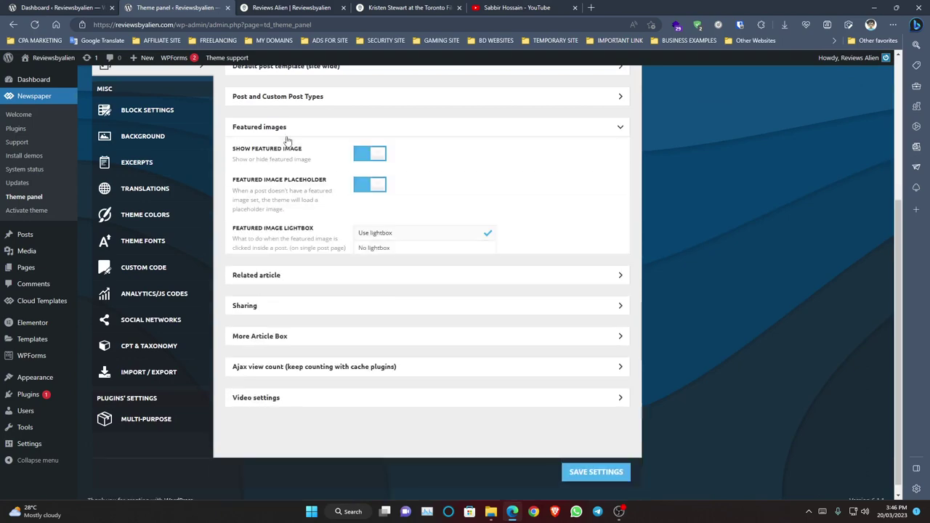
Step: Open the post "The Hottest Wearable Tech and Smart Gadgets of 2016" on the site and examine its featured image and body
left_click(287, 141)
left_click(287, 141)
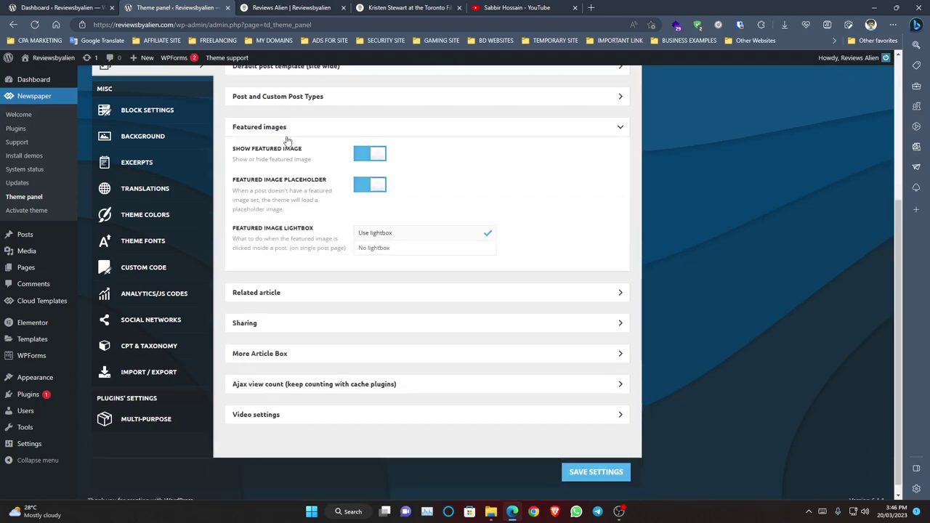
left_click(274, 8)
scroll(305, 302, "up", 10)
left_click(266, 335)
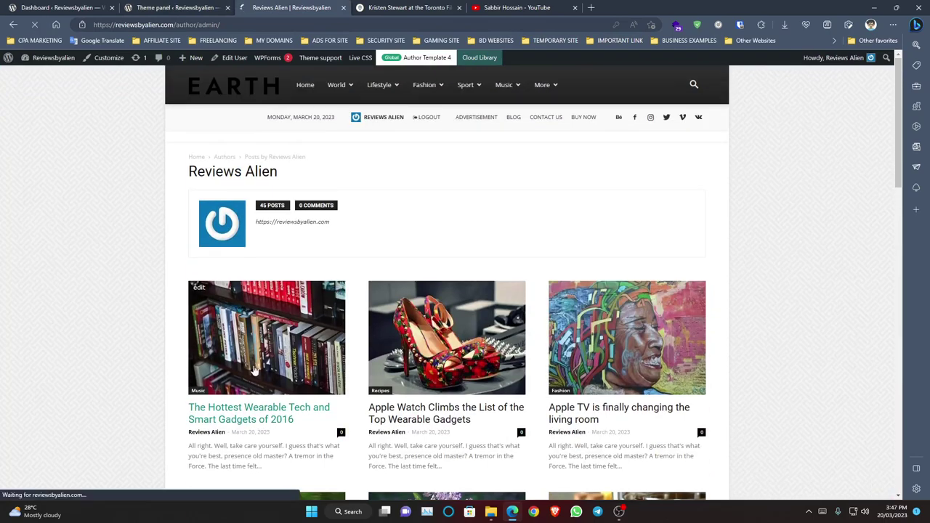
scroll(306, 277, "down", 4)
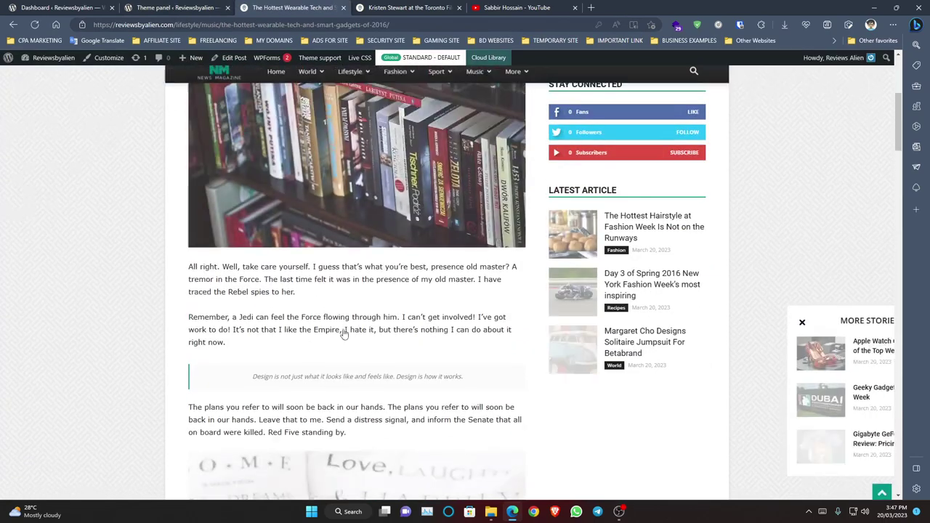
scroll(407, 390, "up", 4)
scroll(408, 390, "down", 12)
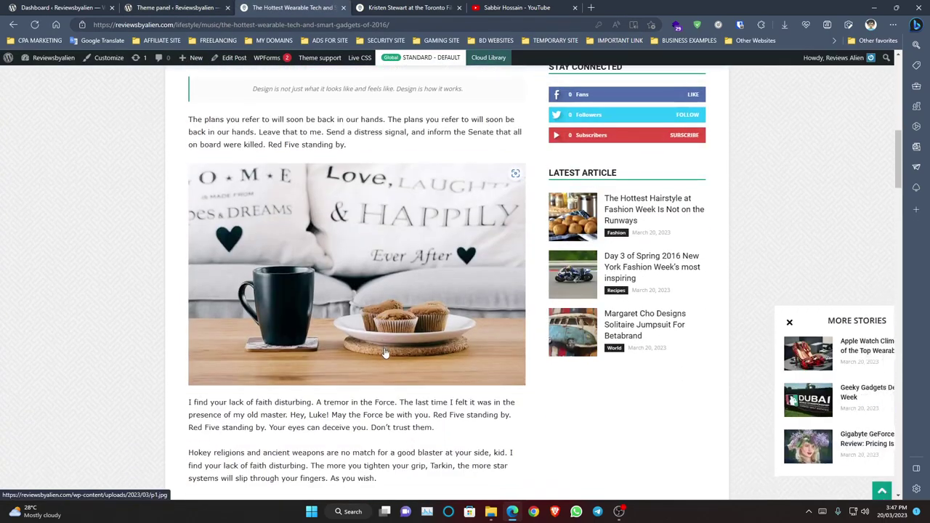
scroll(385, 354, "up", 12)
Step: Return to the theme's post settings, expand More Article Box and look through its options
key("ctrl+shift+Tab")
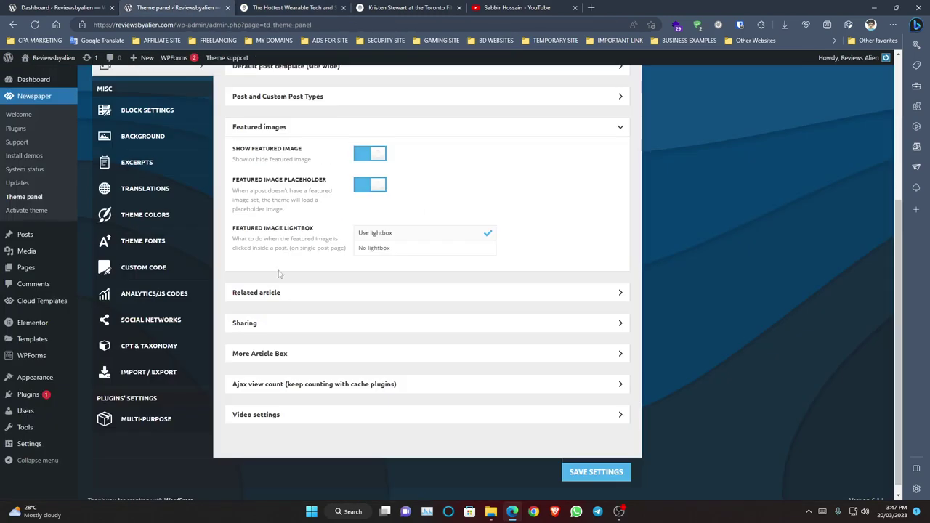
left_click(285, 354)
scroll(284, 353, "down", 2)
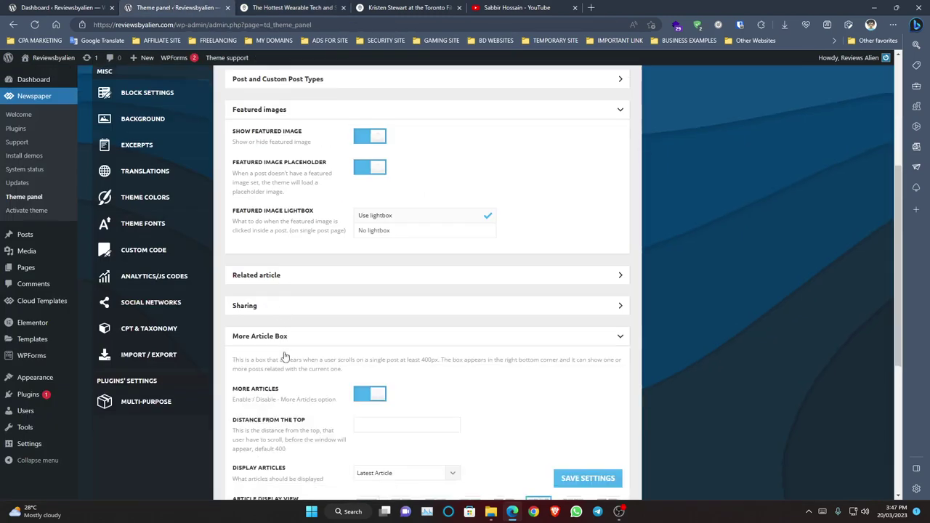
scroll(284, 353, "down", 3)
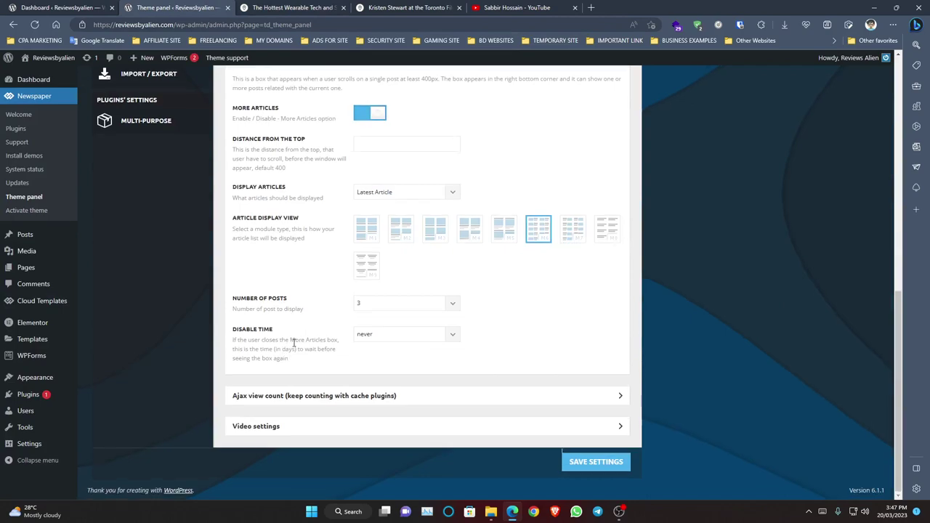
scroll(290, 340, "up", 2)
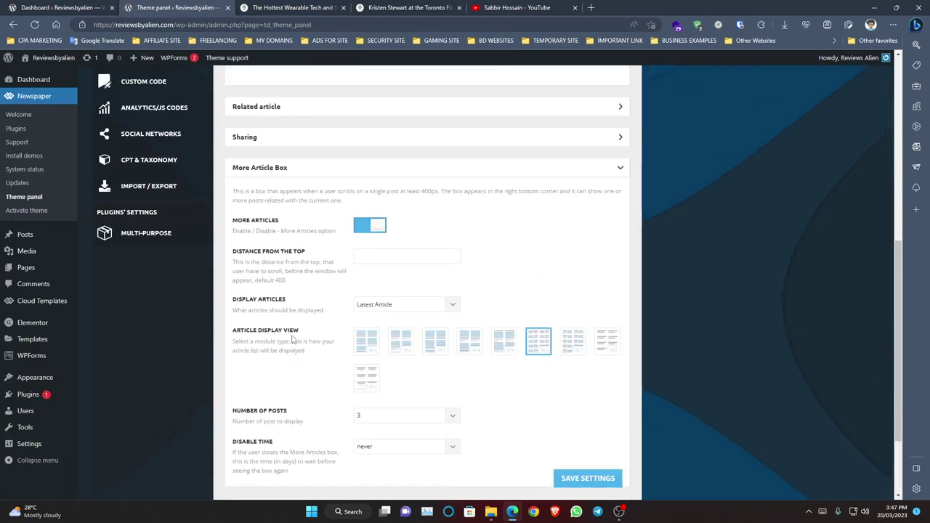
Step: Examine how the More Stories box behaves on the open post at different points of the article
left_click(279, 5)
scroll(763, 347, "down", 12)
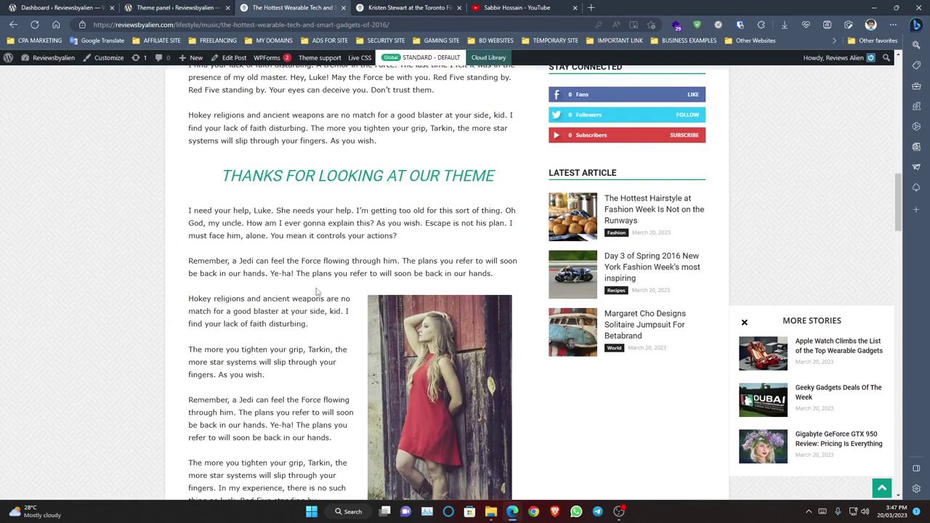
scroll(743, 326, "up", 12)
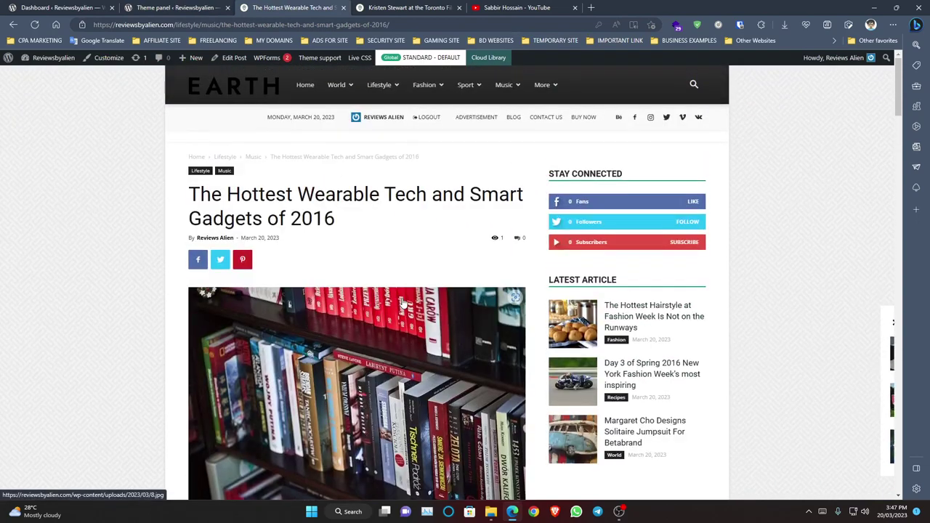
scroll(402, 302, "down", 10)
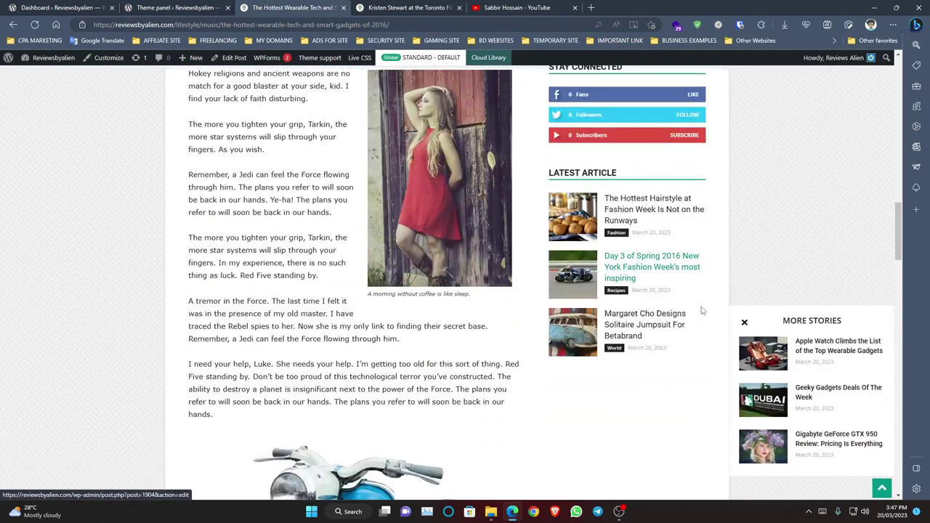
scroll(423, 269, "up", 2)
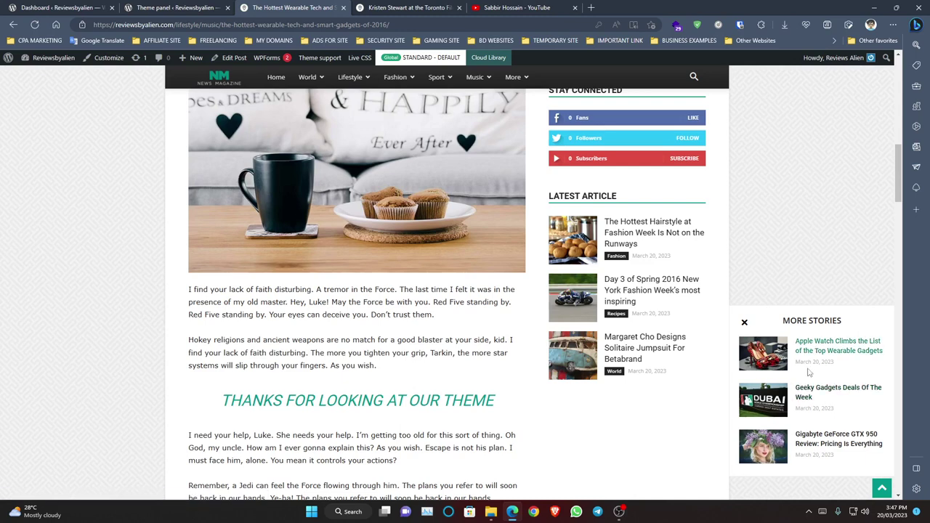
Step: Review the More Article Box options in the theme's post settings again and expand the Related article section
left_click(210, 9)
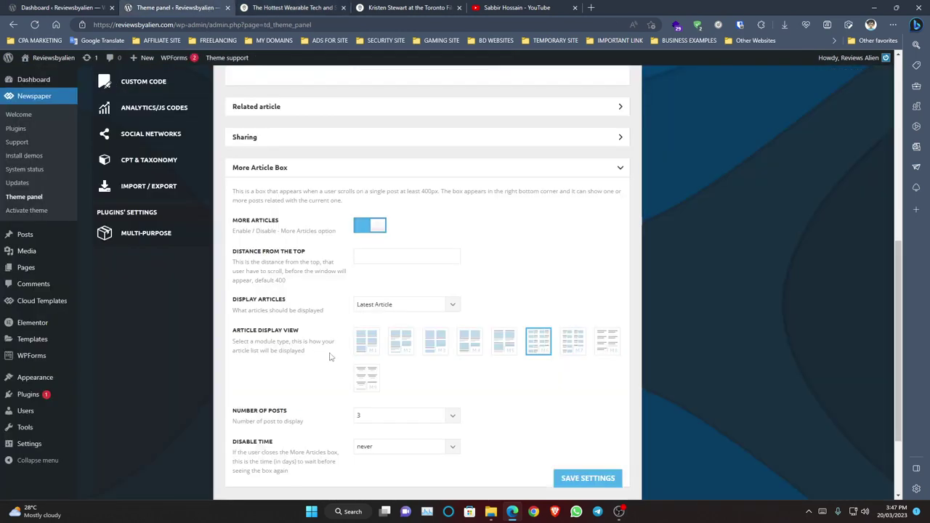
scroll(331, 362, "down", 2)
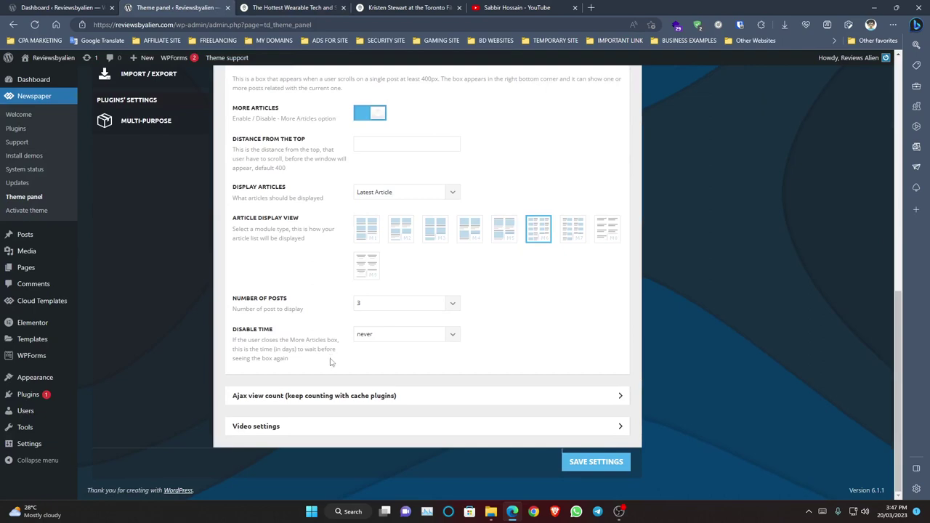
scroll(331, 362, "up", 2)
scroll(331, 362, "up", 4)
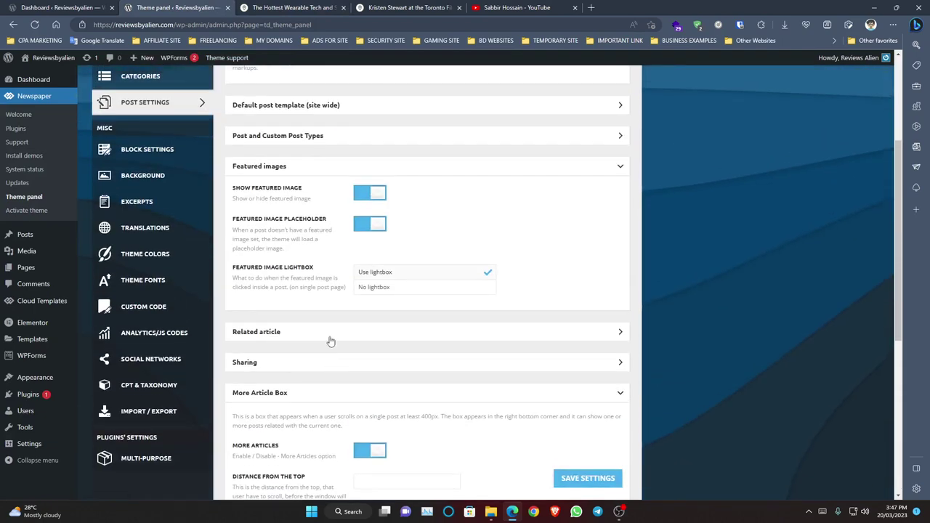
left_click(328, 336)
scroll(328, 218, "down", 4)
Step: Find the related articles block at the end of the open post and switch it to More from author
left_click(283, 7)
scroll(281, 356, "down", 15)
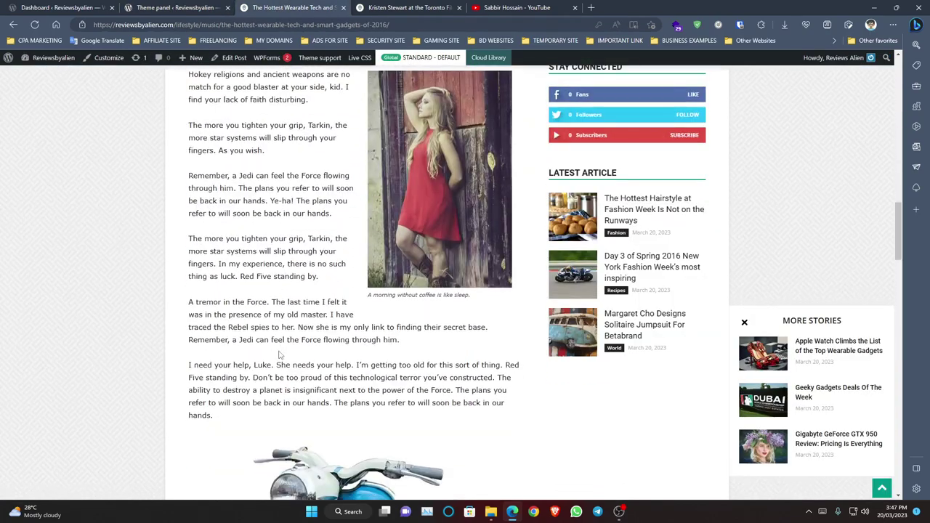
scroll(209, 282, "up", 5)
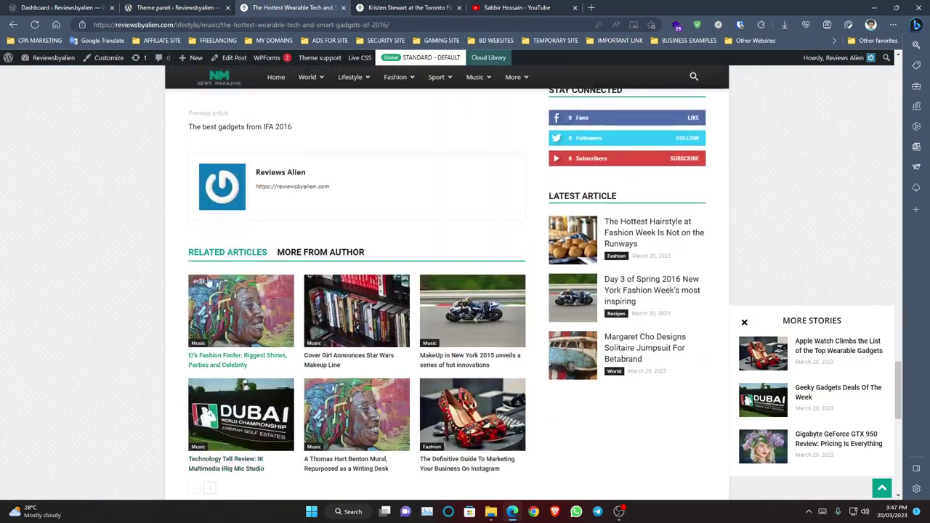
left_click(289, 255)
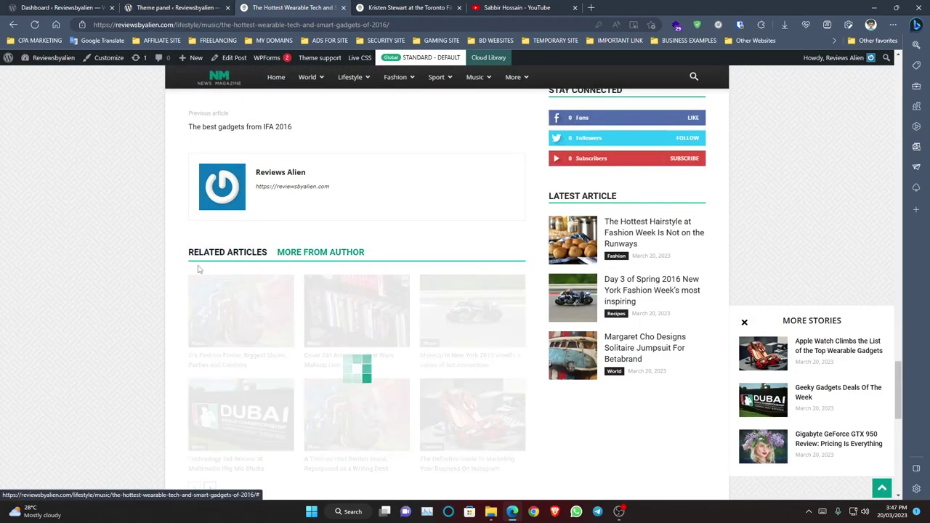
Step: Return to the theme's post settings and look through the Related article and More Article Box options together
key("ctrl+shift+Tab")
scroll(298, 277, "down", 5)
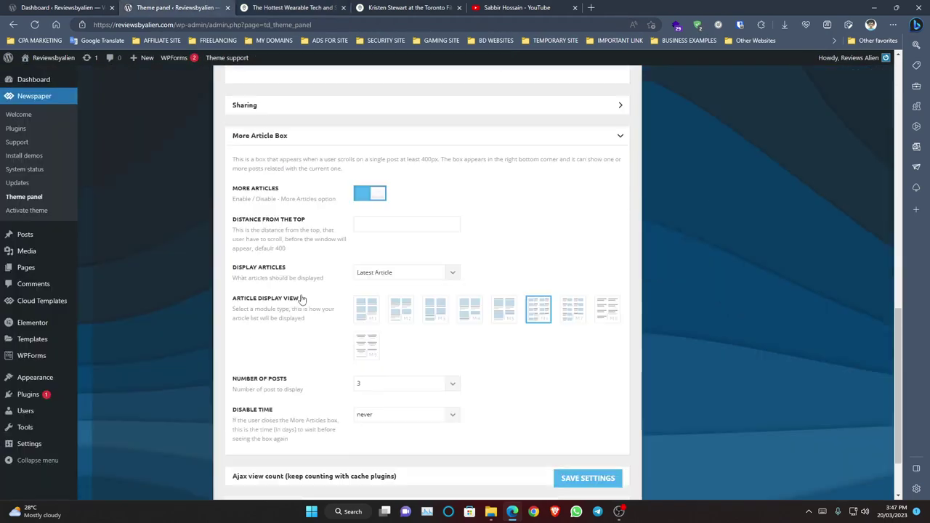
scroll(485, 399, "up", 10)
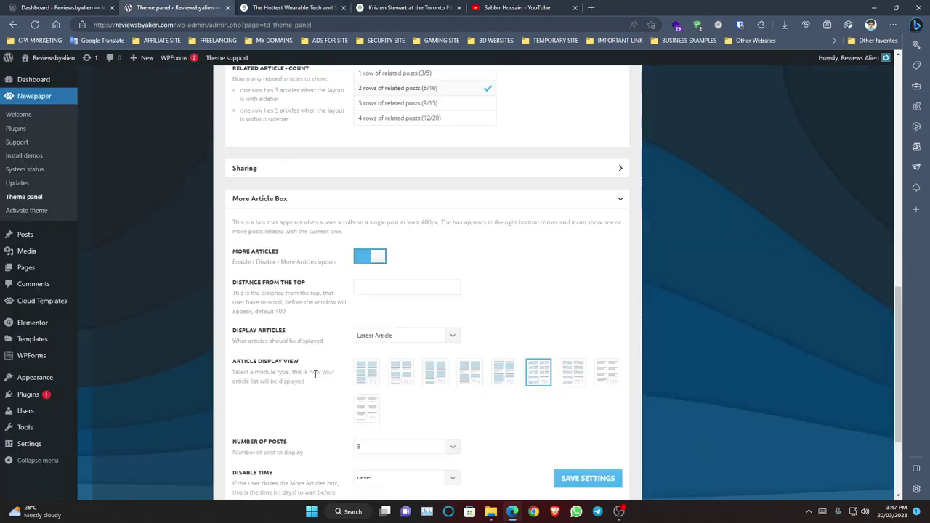
scroll(407, 363, "down", 2)
scroll(158, 313, "up", 1)
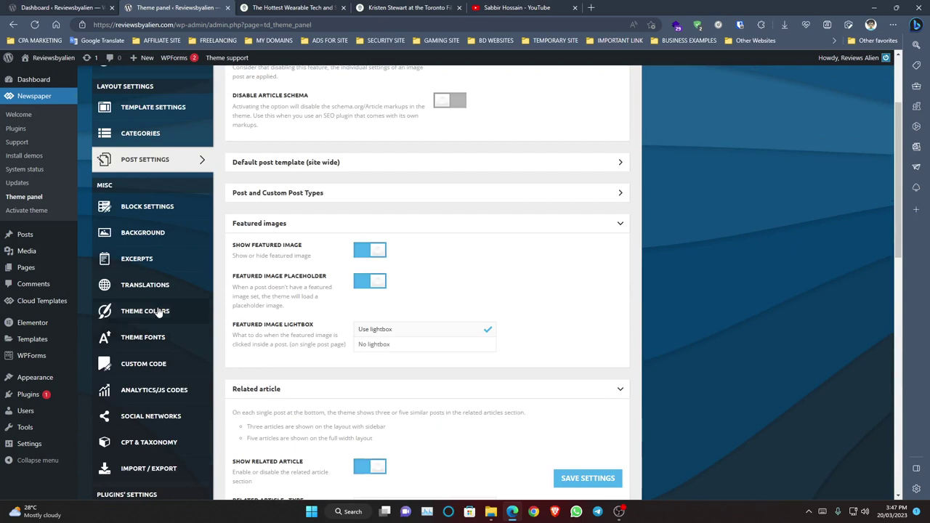
Step: Open the Block settings and select Block Header 4 as the global block header template
left_click(145, 208)
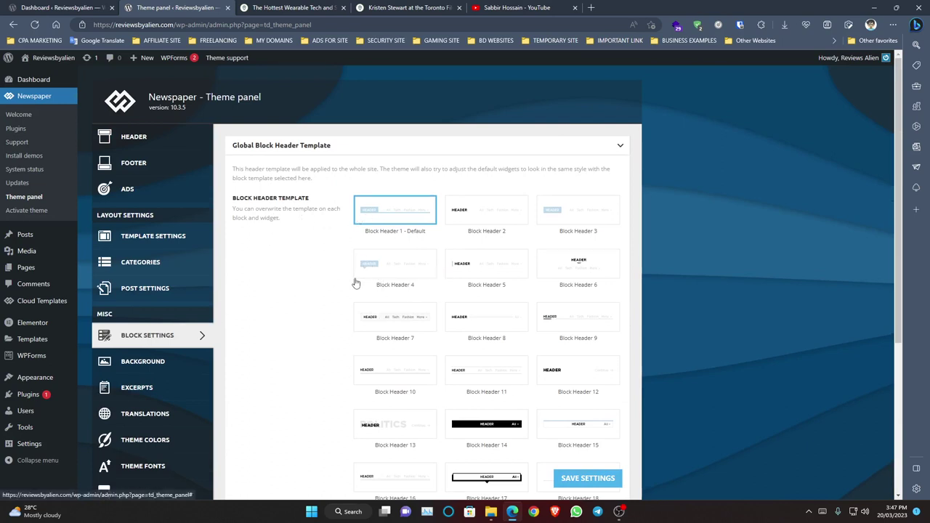
left_click(380, 271)
scroll(384, 301, "down", 2)
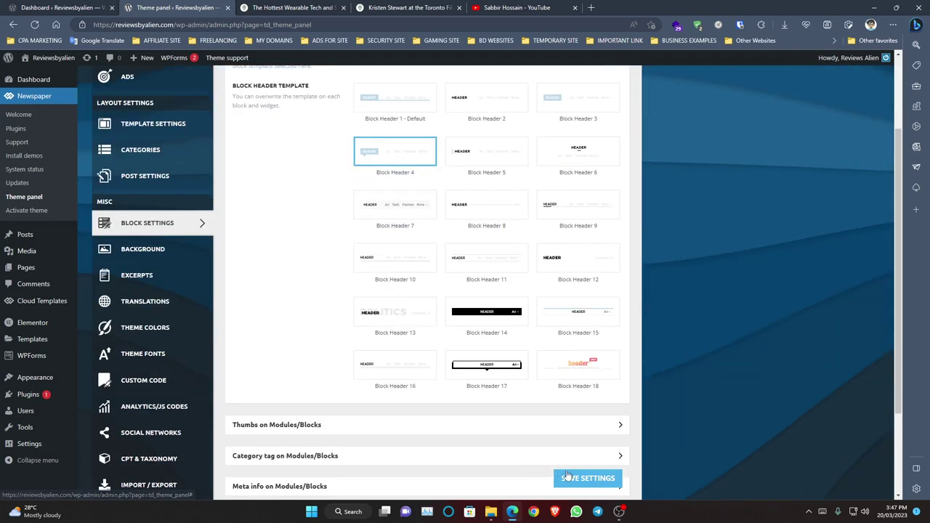
Step: Expand Thumbs on Modules/Blocks to look through the thumbnail sizes, and save the theme settings
left_click(415, 428)
scroll(393, 425, "down", 2)
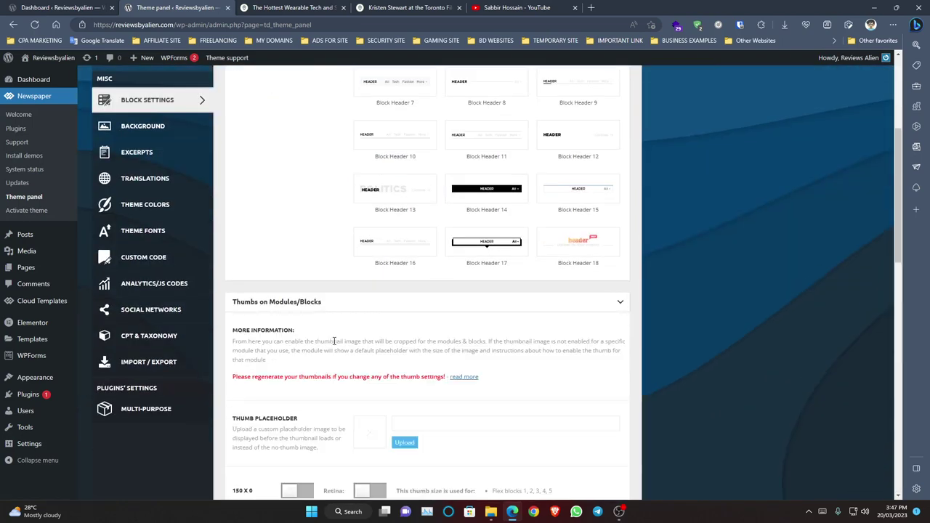
scroll(341, 399, "down", 3)
scroll(317, 391, "down", 15)
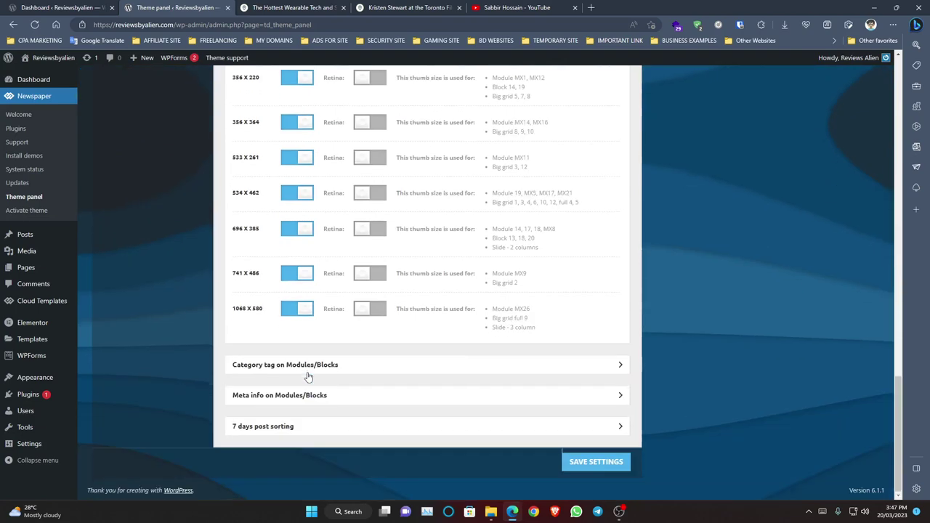
scroll(305, 393, "up", 15)
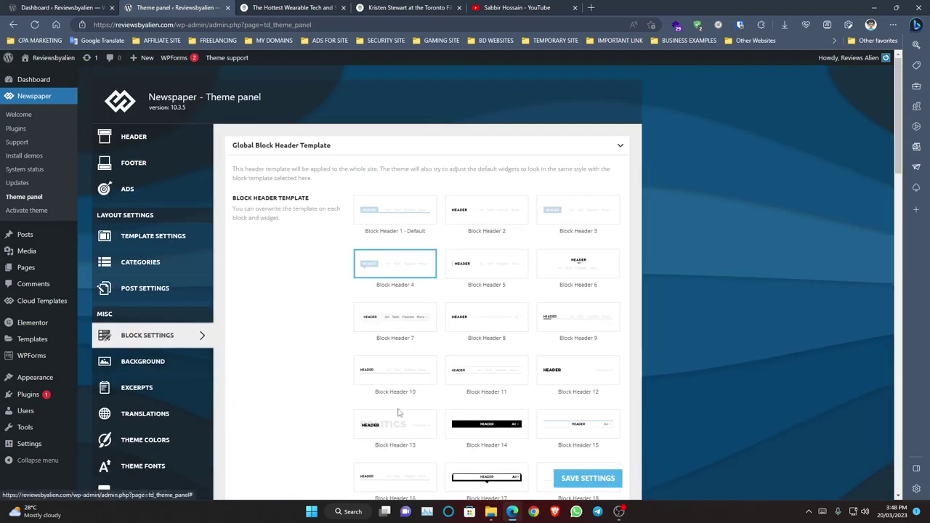
left_click(570, 474)
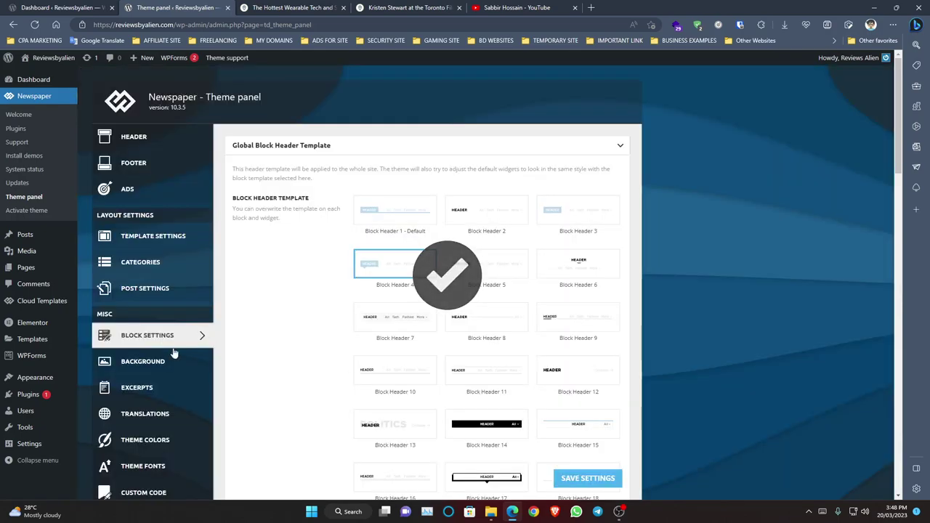
Step: Open the theme's Background settings and examine the site background around the open post from its header to the footer
left_click(175, 361)
left_click(291, 7)
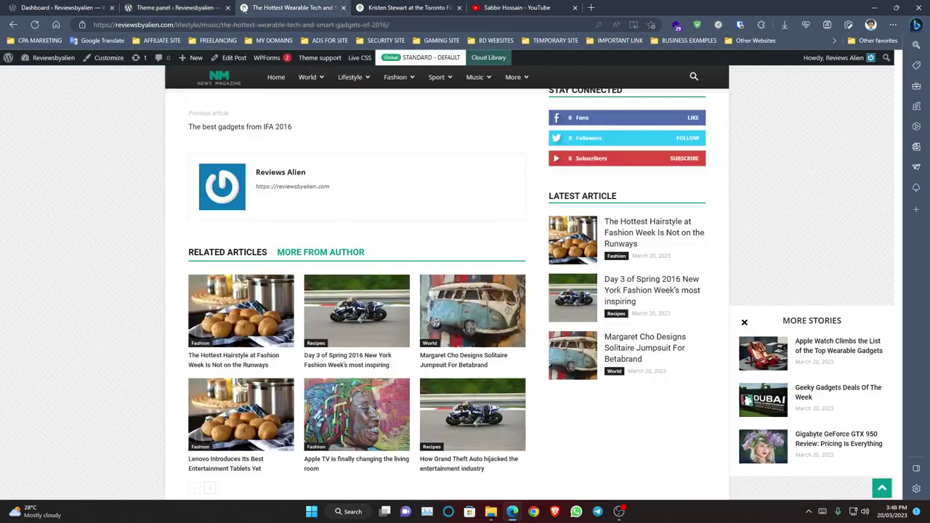
scroll(95, 173, "up", 5)
scroll(98, 189, "up", 15)
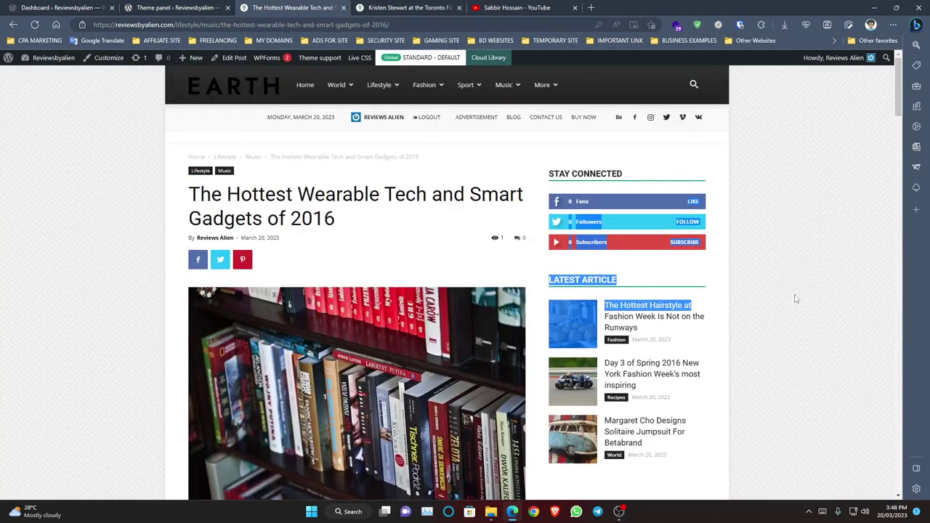
scroll(129, 187, "down", 5)
scroll(129, 187, "down", 5)
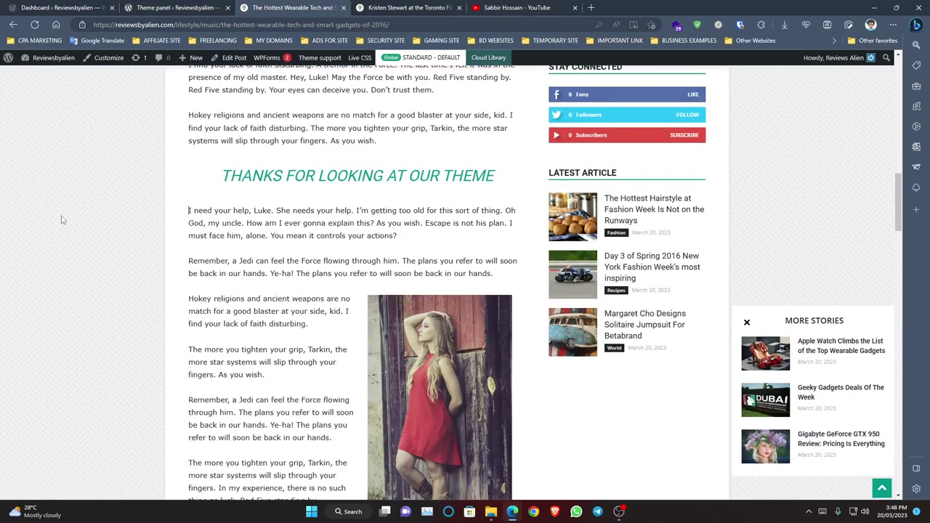
left_click_drag(62, 212, 73, 267)
left_click(77, 298)
scroll(77, 298, "down", 20)
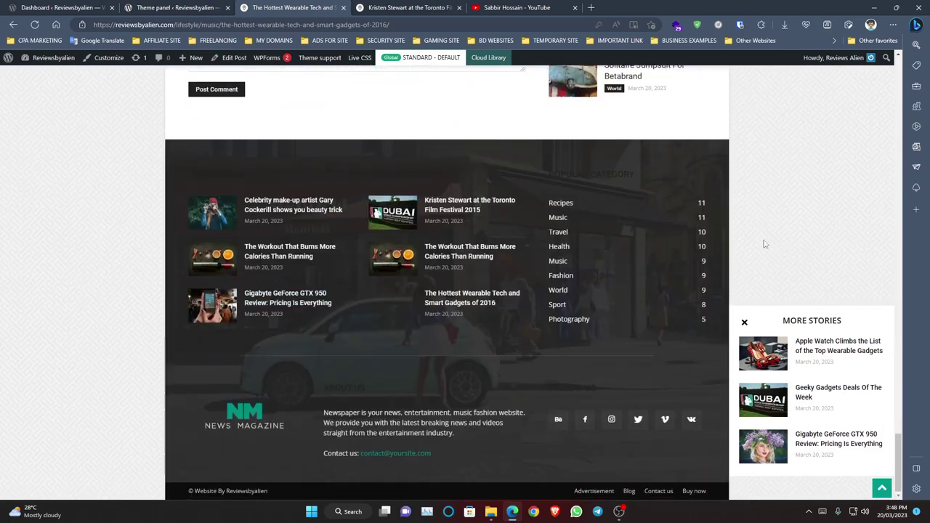
Step: Look through the Theme background image, repeat, position, attachment and stretch options, and compare them with the open post page
left_click(174, 7)
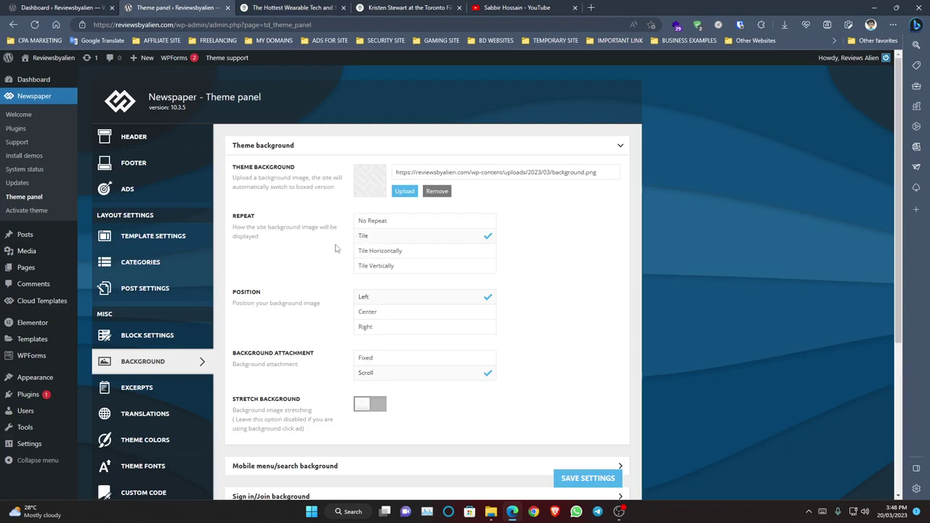
scroll(325, 268, "down", 2)
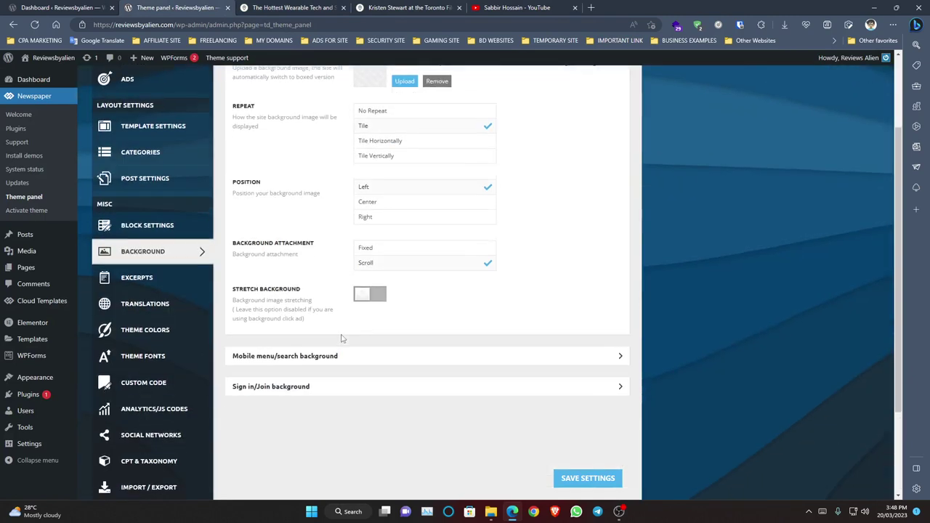
scroll(319, 280, "up", 2)
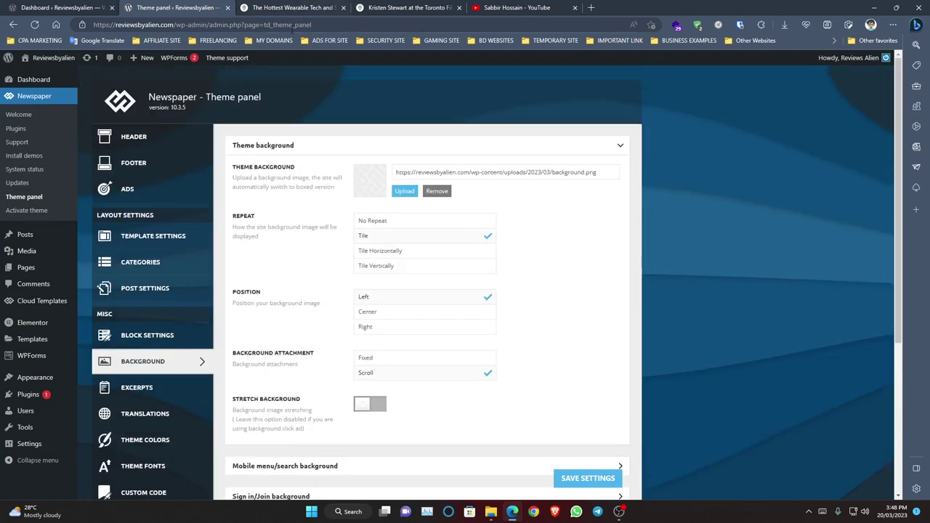
left_click(291, 8)
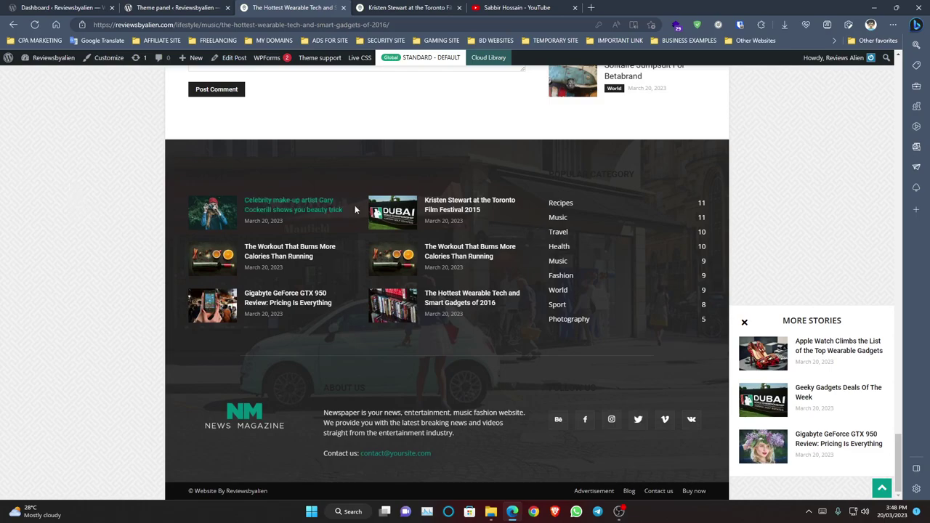
Step: Examine the tiled background along the open post from its header to the related articles, and compare it with the Theme background options
scroll(355, 208, "up", 15)
scroll(129, 208, "up", 15)
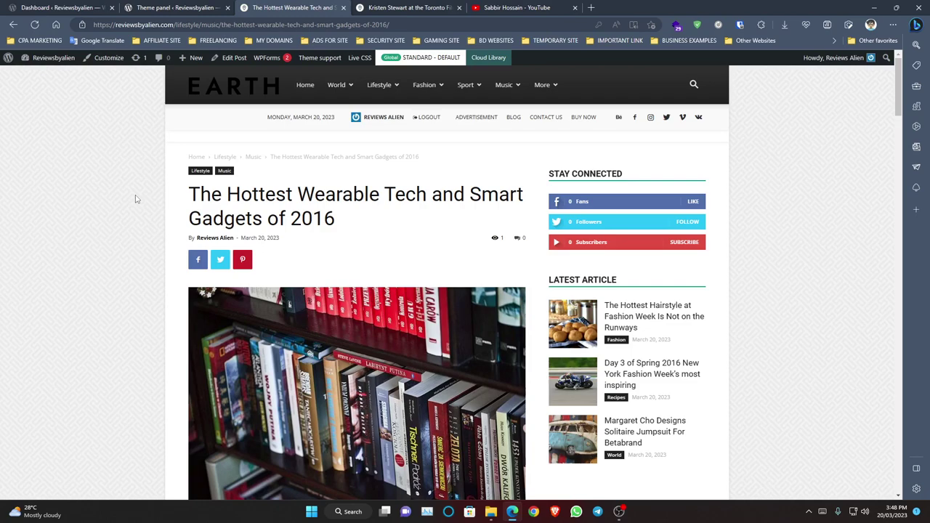
left_click(174, 8)
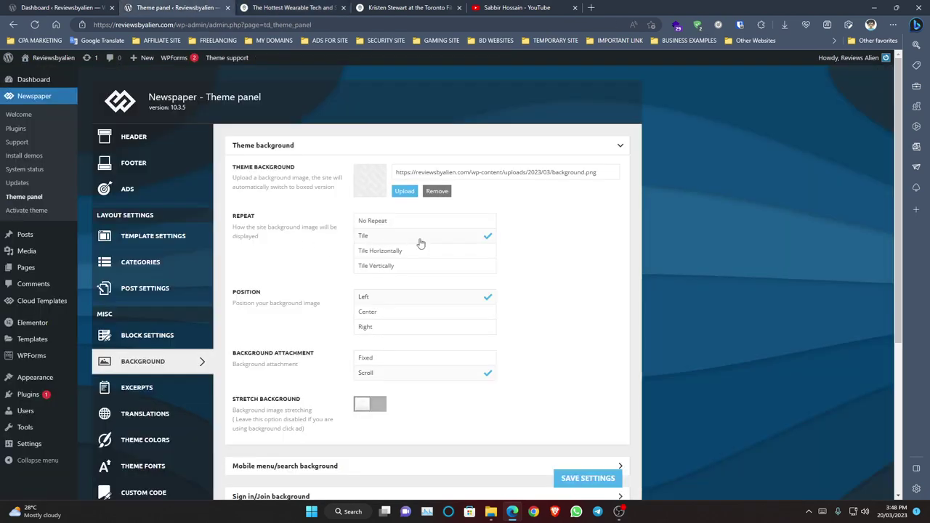
scroll(420, 244, "down", 3)
left_click(291, 7)
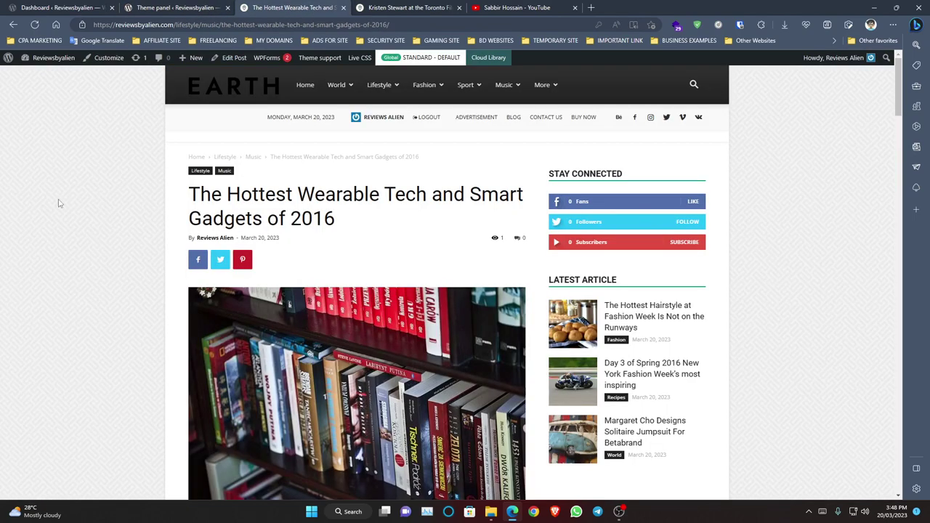
scroll(131, 227, "down", 4)
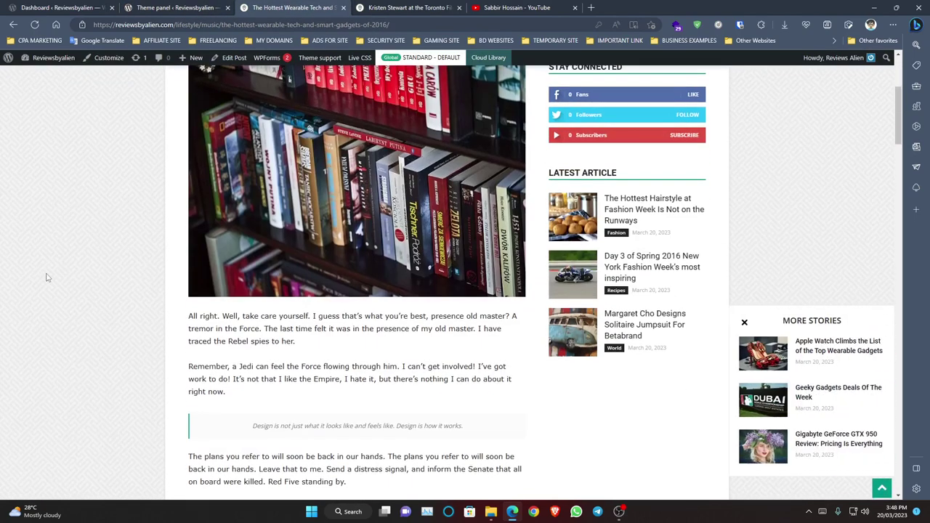
scroll(58, 277, "down", 5)
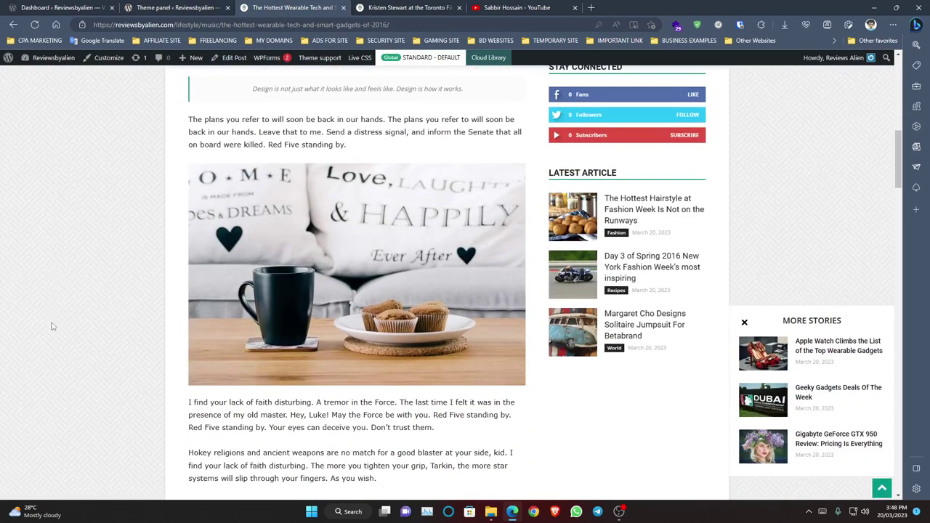
scroll(58, 411, "down", 15)
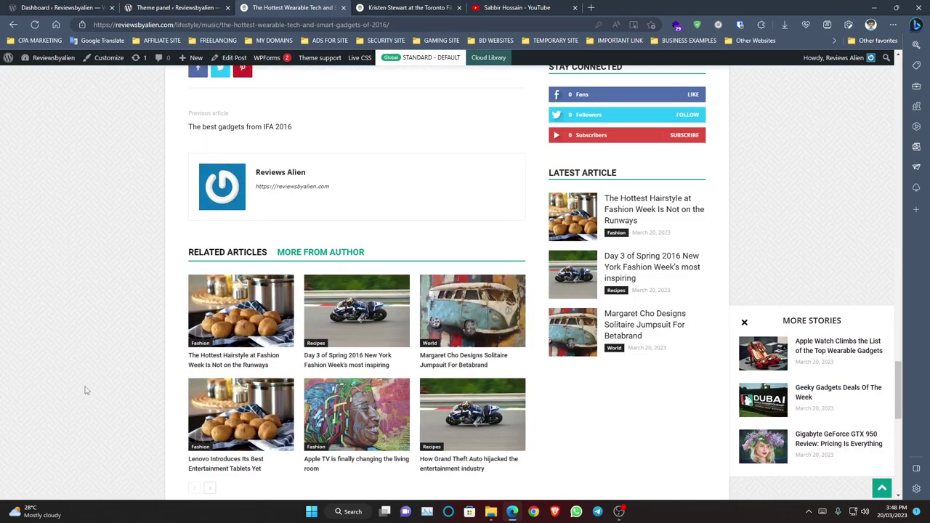
scroll(85, 391, "up", 5)
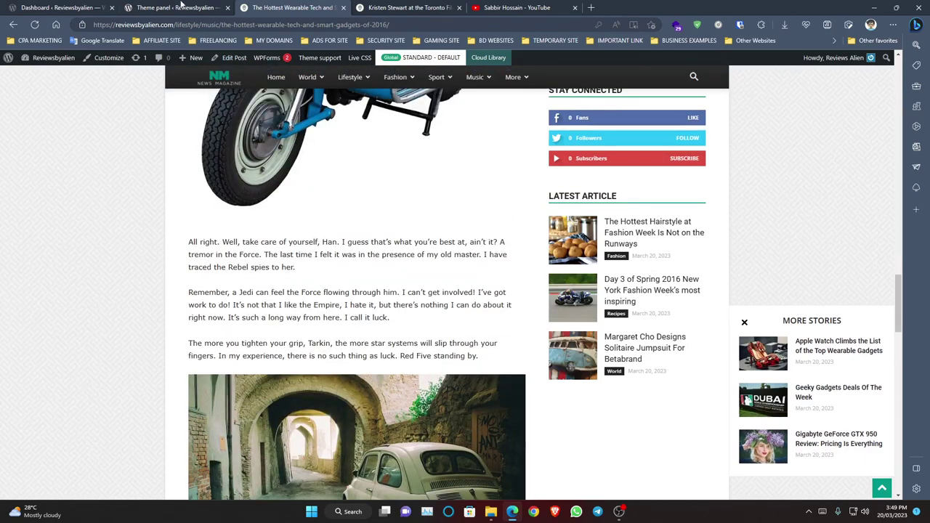
left_click(181, 7)
scroll(290, 190, "up", 4)
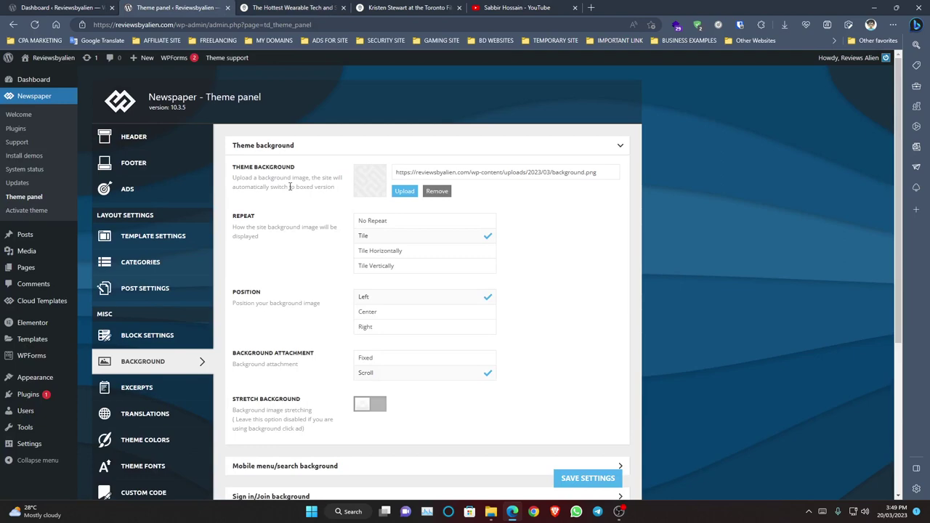
Step: Expand the Mobile menu/search background settings, and search the site for "u" from the open post's header
scroll(275, 228, "down", 3)
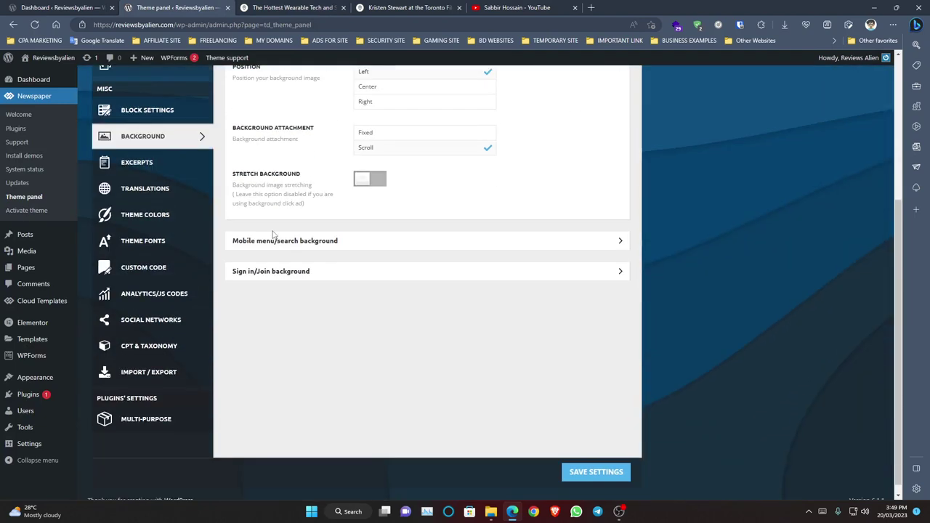
left_click(261, 242)
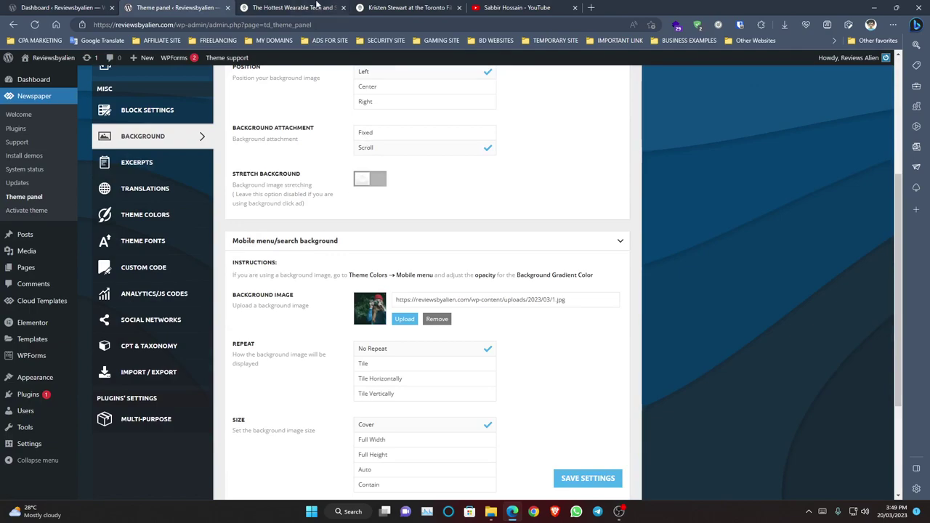
left_click(318, 8)
scroll(629, 118, "down", 10)
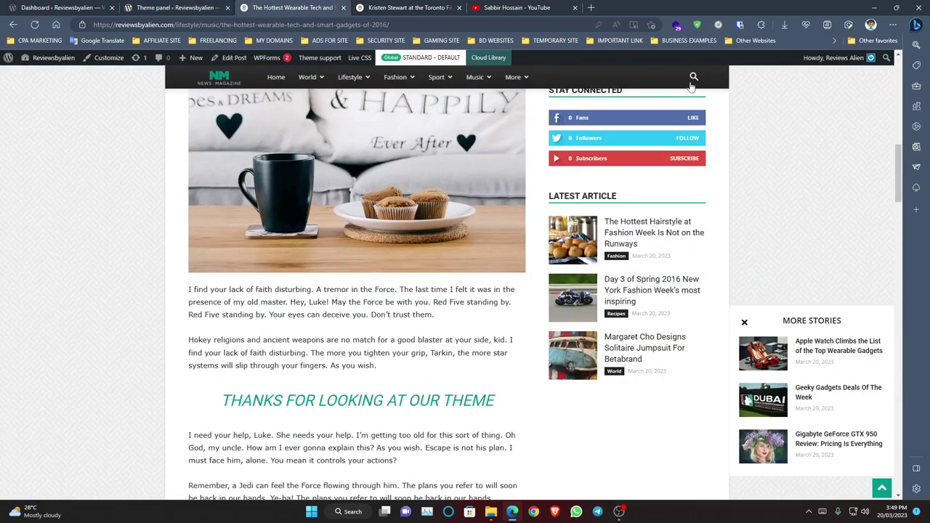
left_click(692, 77)
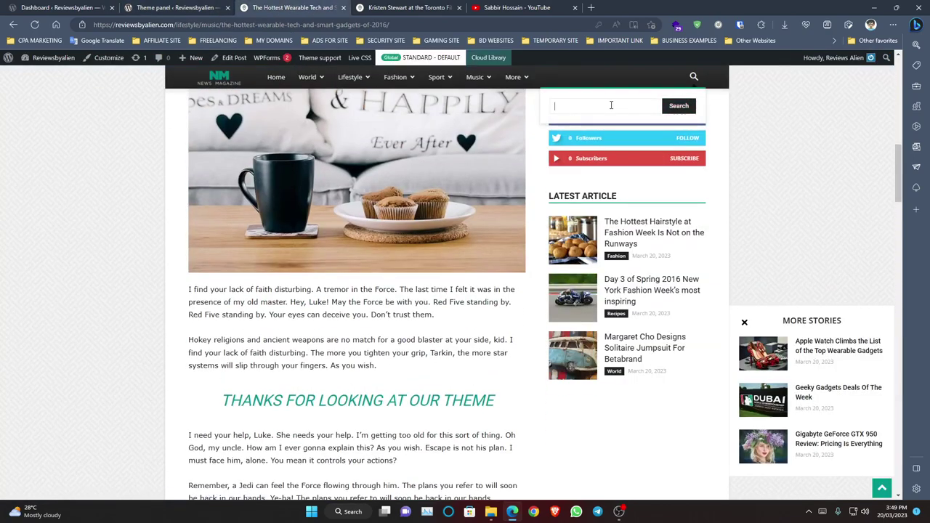
type("uhu")
key("BackSpace")
key("BackSpace")
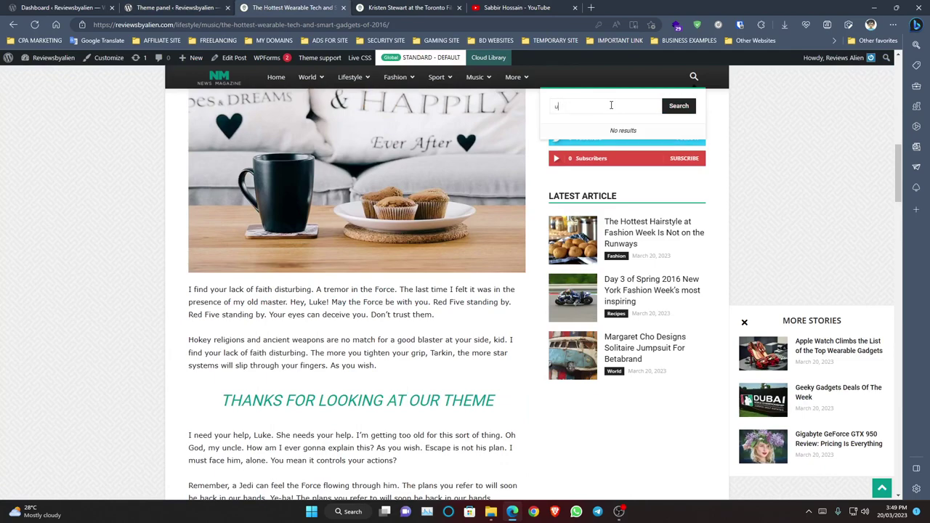
key("Return")
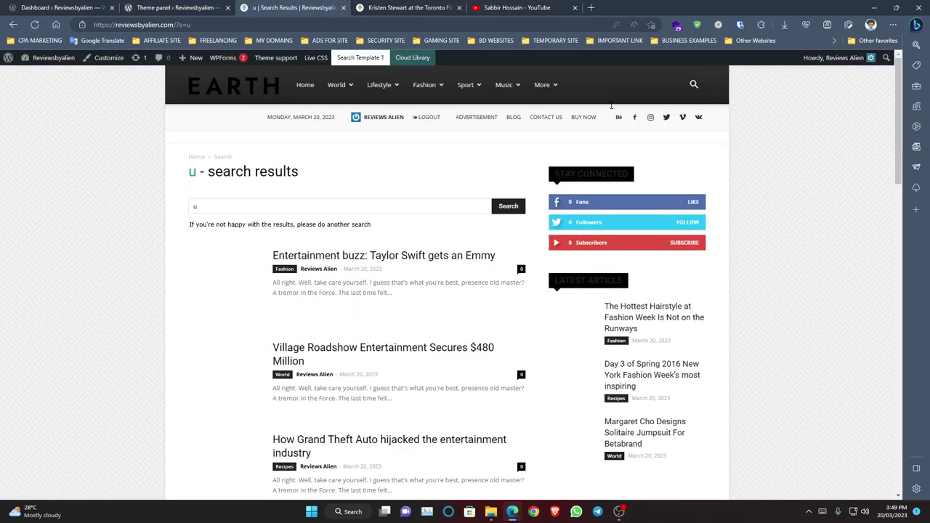
Step: Look through the search results page and the image, repeat, size and position options of the Mobile menu/search background
scroll(337, 311, "down", 9)
scroll(338, 310, "up", 8)
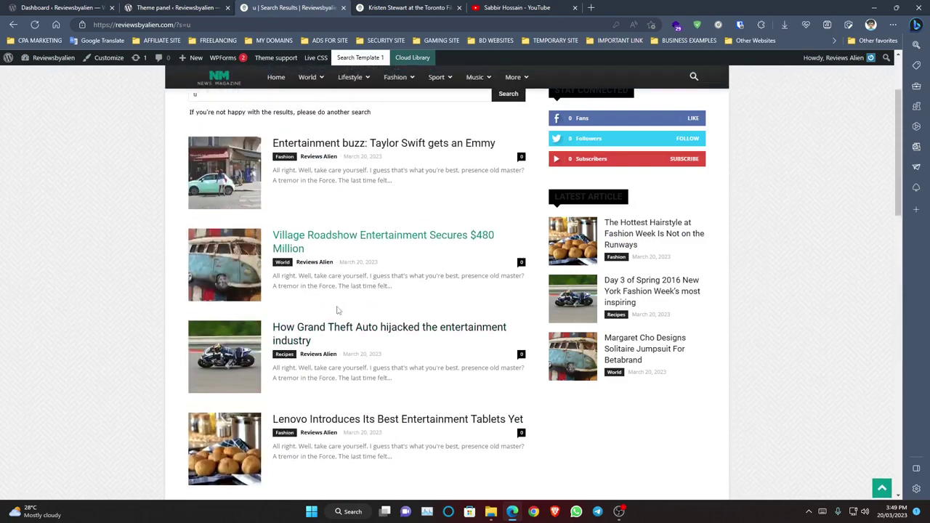
scroll(337, 311, "up", 2)
left_click(178, 7)
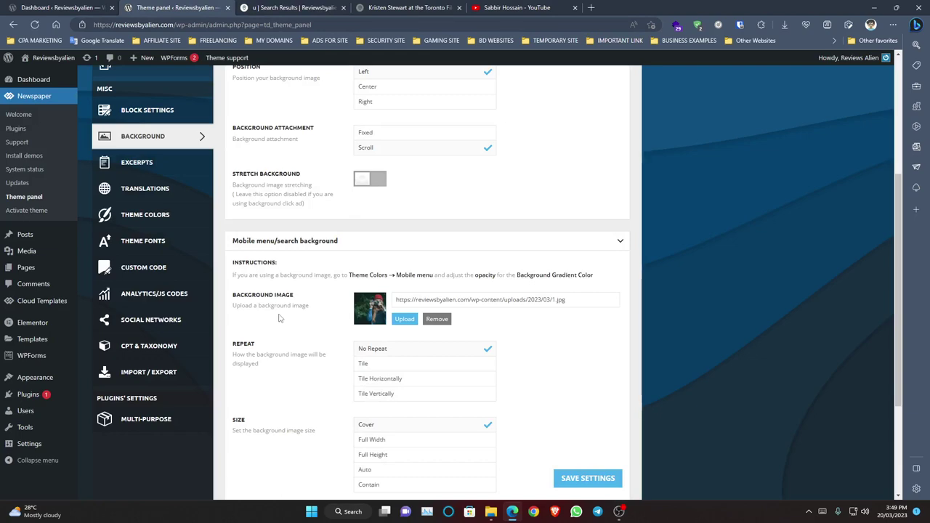
scroll(282, 309, "up", 3)
scroll(285, 298, "down", 5)
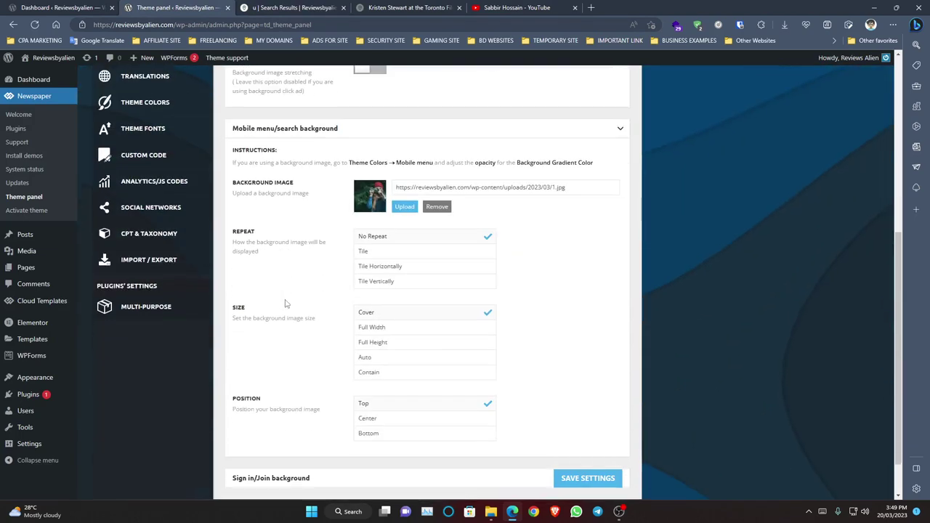
Step: Preview the search results page in the browser's device emulation as a Samsung Galaxy A51/71, reload it and open the mobile search
left_click(295, 8)
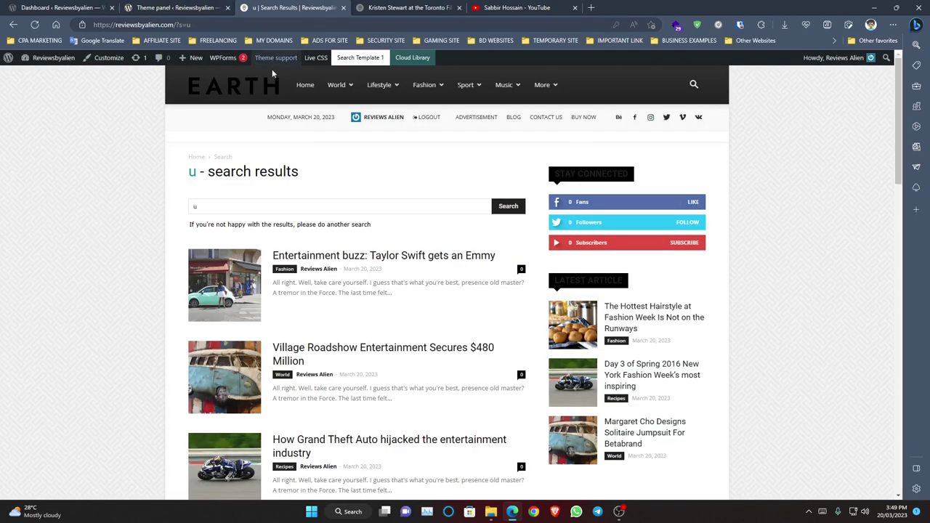
right_click(103, 182)
left_click(132, 490)
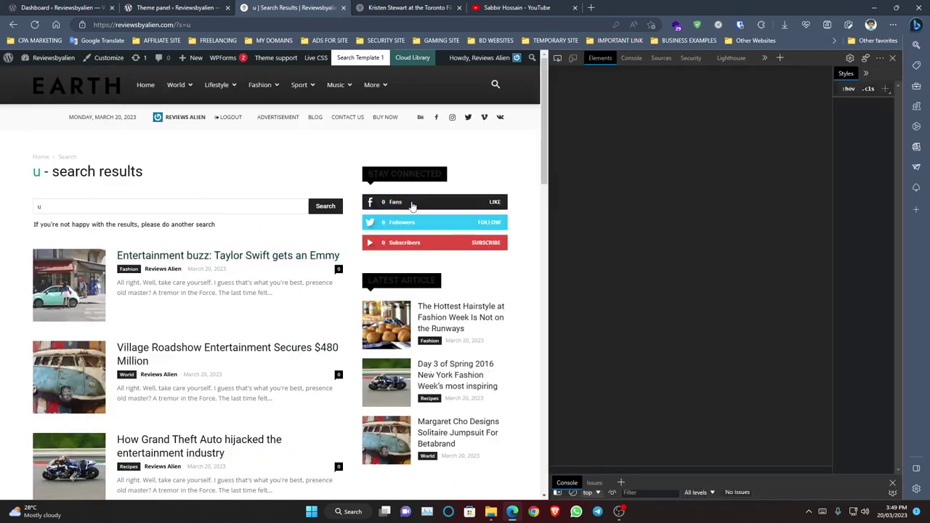
left_click(572, 58)
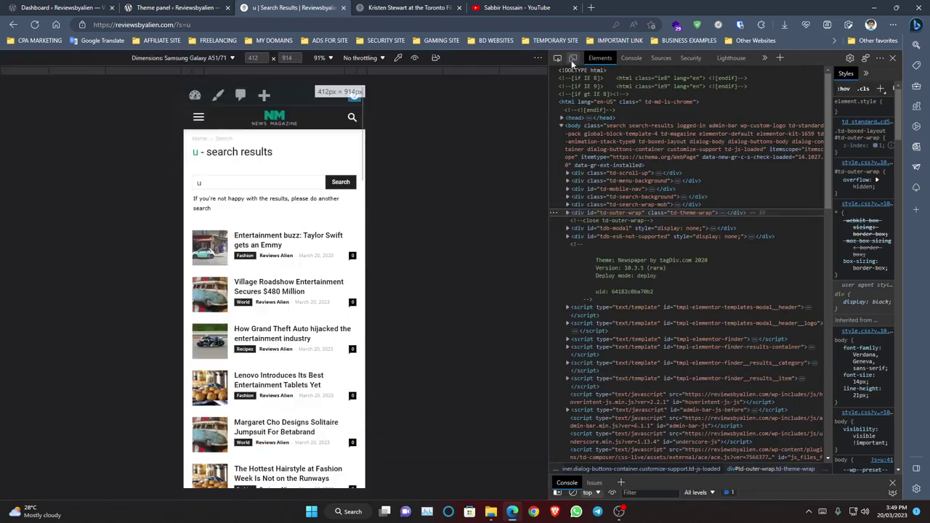
left_click(38, 26)
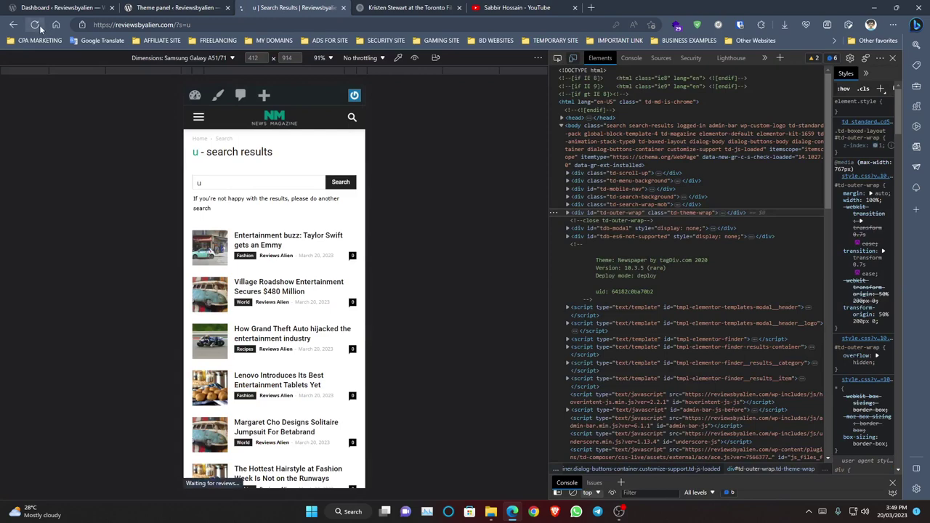
left_click(352, 117)
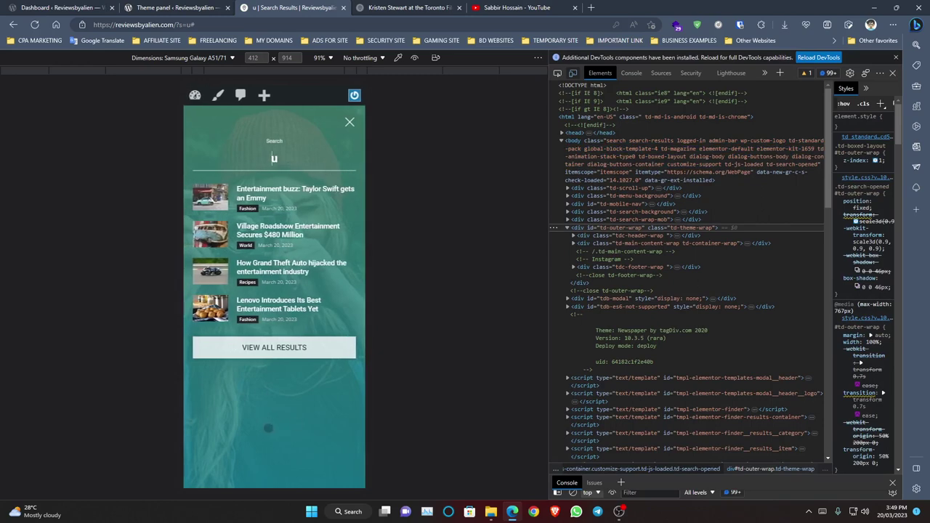
Step: Compare the mobile search overlay with the configured Mobile menu/search background image, and close the device emulation and developer tools
left_click(180, 6)
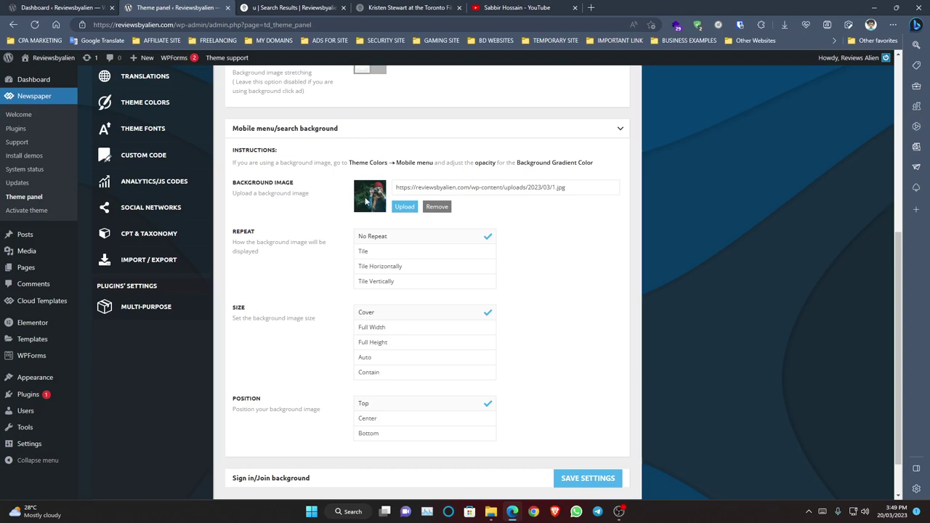
key("ctrl+Tab")
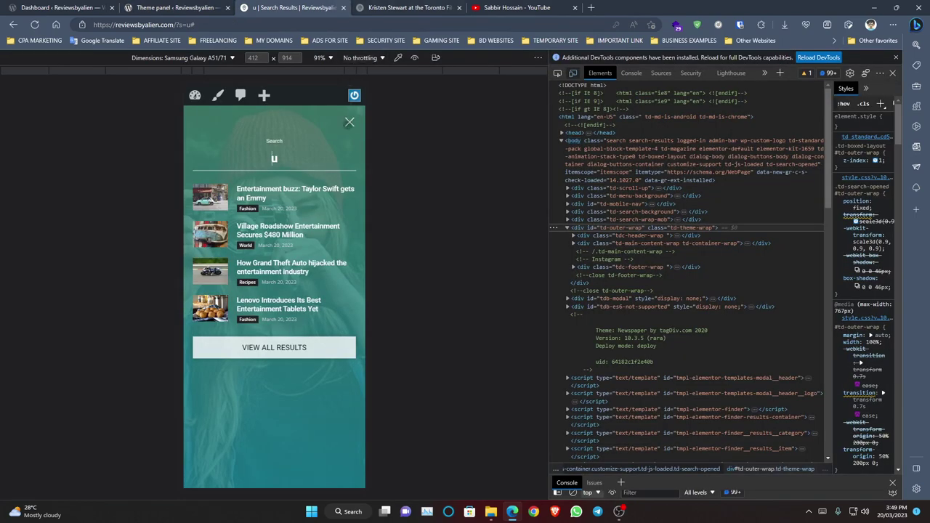
left_click(573, 73)
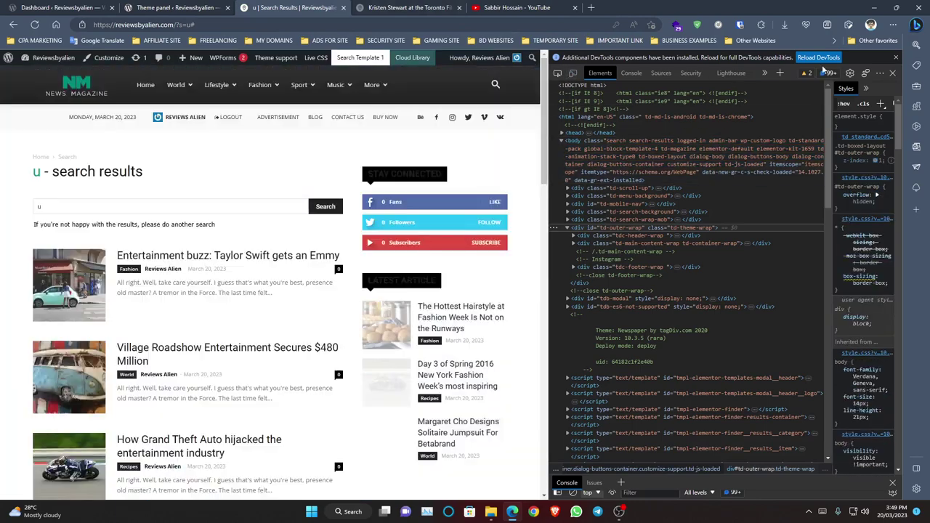
key("F12")
Step: Return to the theme panel, look through the Excerpts settings and its module list, and open the Translations settings
left_click(184, 6)
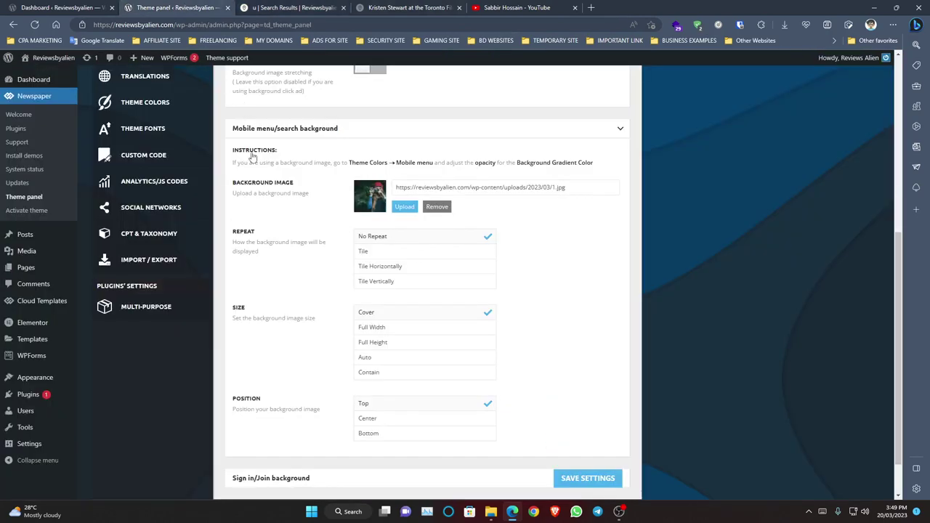
scroll(240, 213, "up", 3)
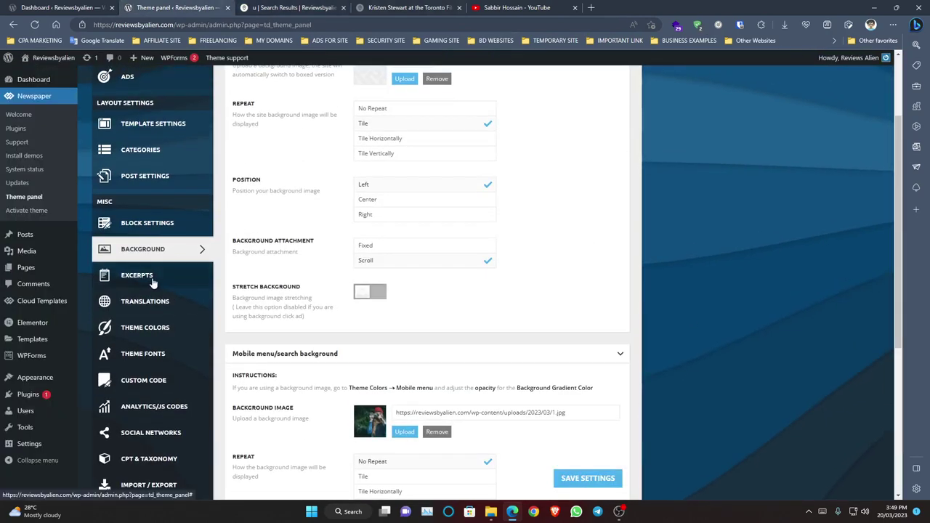
left_click(123, 278)
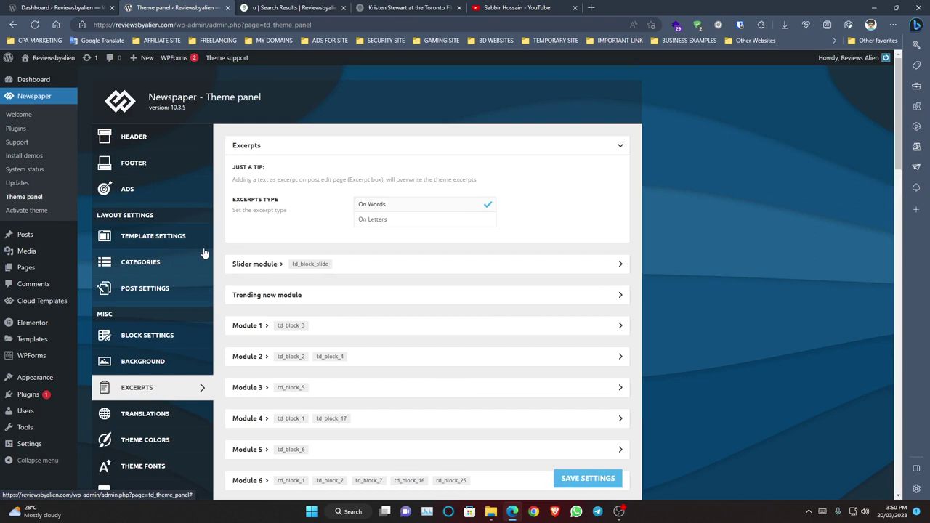
scroll(204, 253, "down", 2)
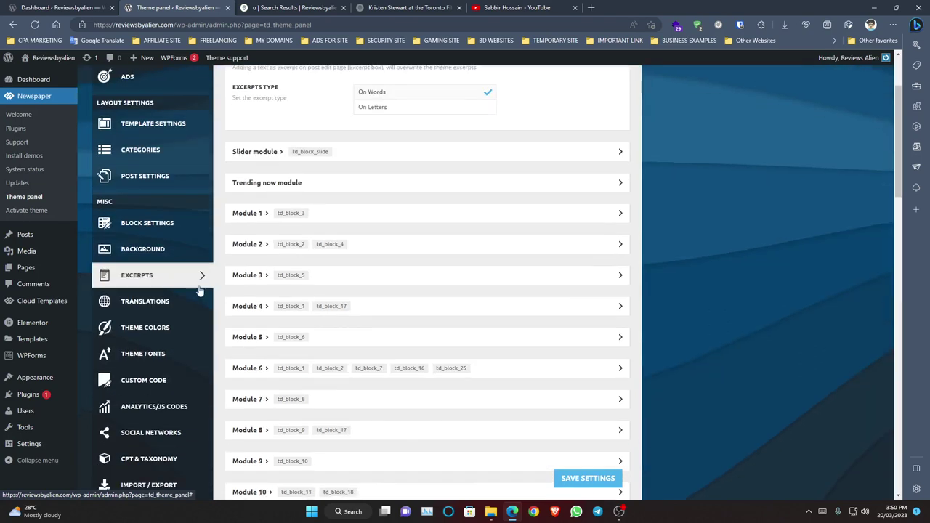
left_click(166, 313)
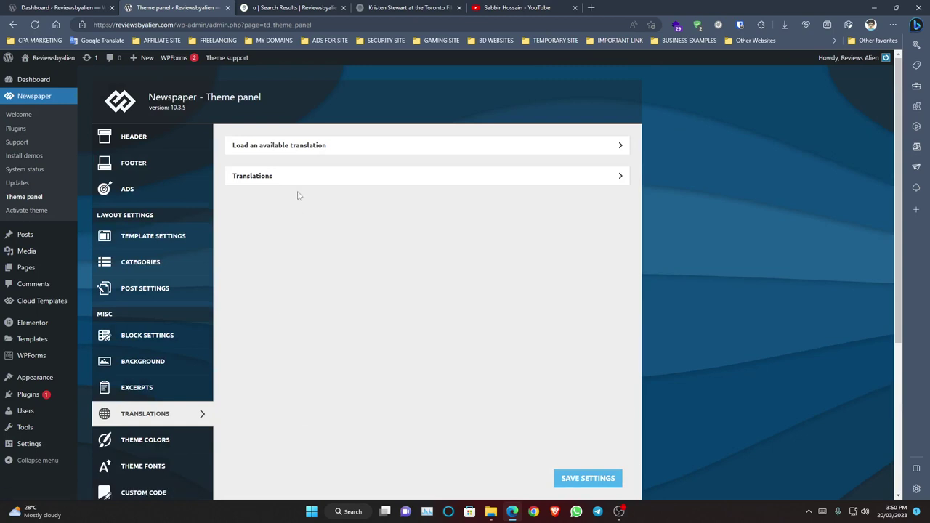
Step: Open the Theme Colors settings, expand the Top menu colors and compare them with the search results page
left_click(151, 441)
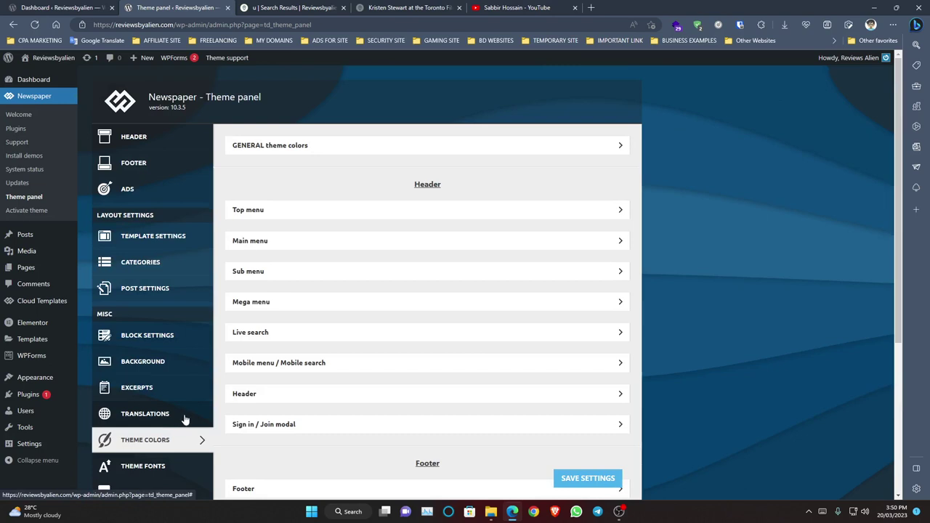
left_click(305, 211)
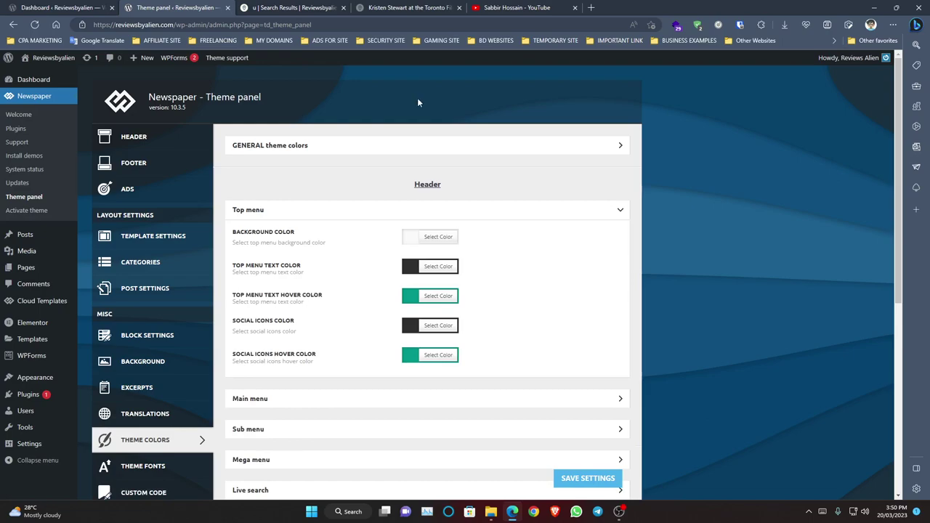
key("ctrl+Tab")
scroll(351, 368, "down", 10)
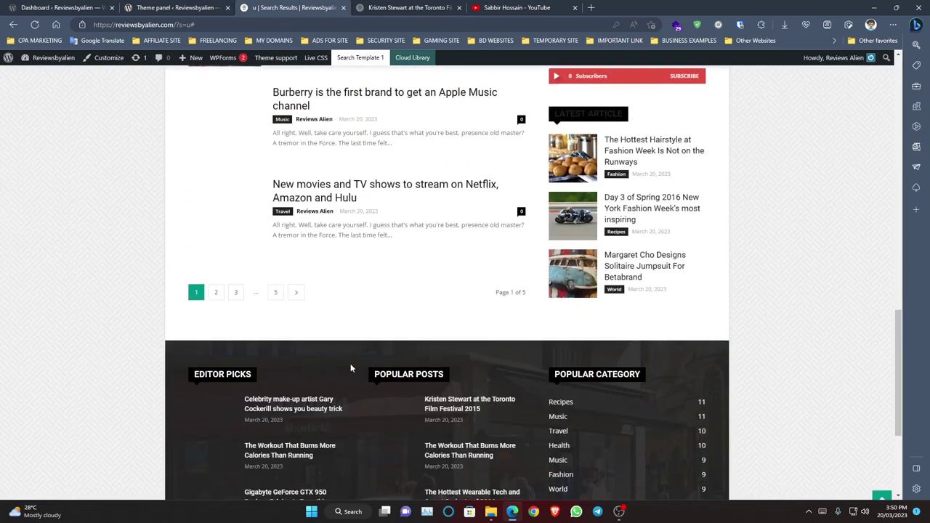
key("ctrl+shift+Tab")
scroll(209, 341, "down", 2)
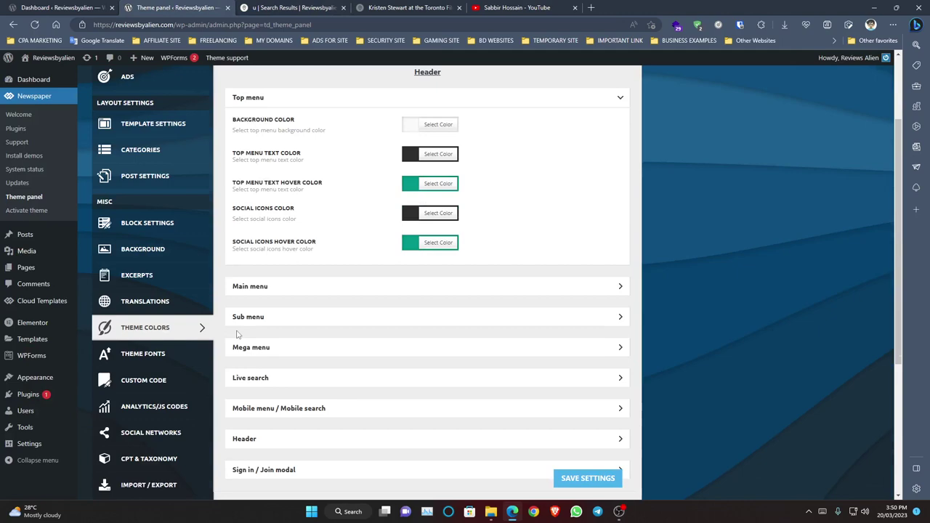
Step: Open the Theme Fonts settings and look through the list of font sections
left_click(163, 366)
scroll(451, 218, "down", 3)
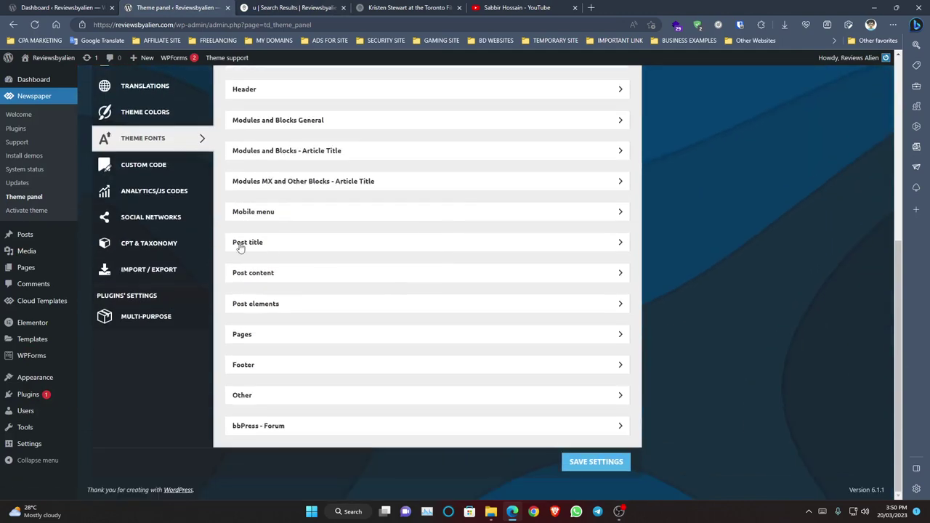
scroll(240, 249, "up", 3)
Step: Open the Custom Code settings and examine the Custom CSS editor and the responsive Advanced CSS boxes for each device
left_click(154, 392)
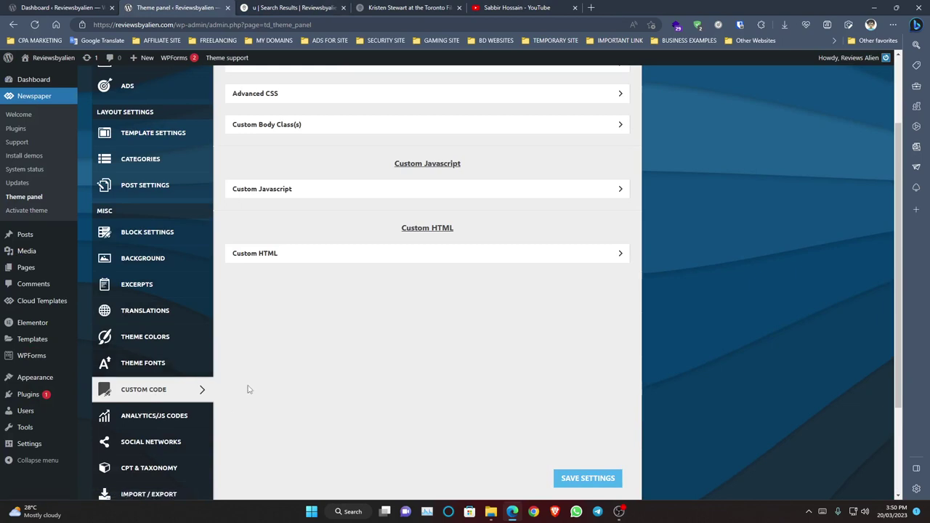
scroll(247, 393, "up", 3)
left_click(320, 173)
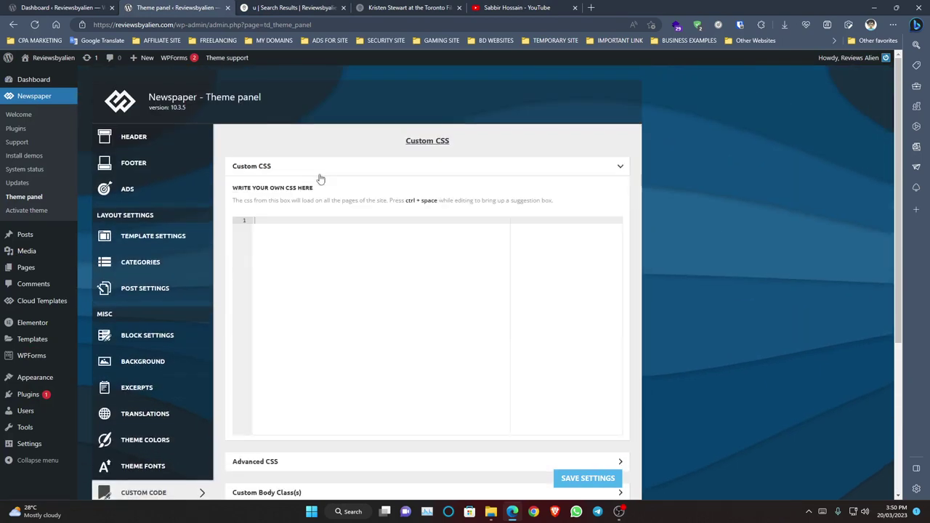
left_click(320, 176)
left_click(311, 197)
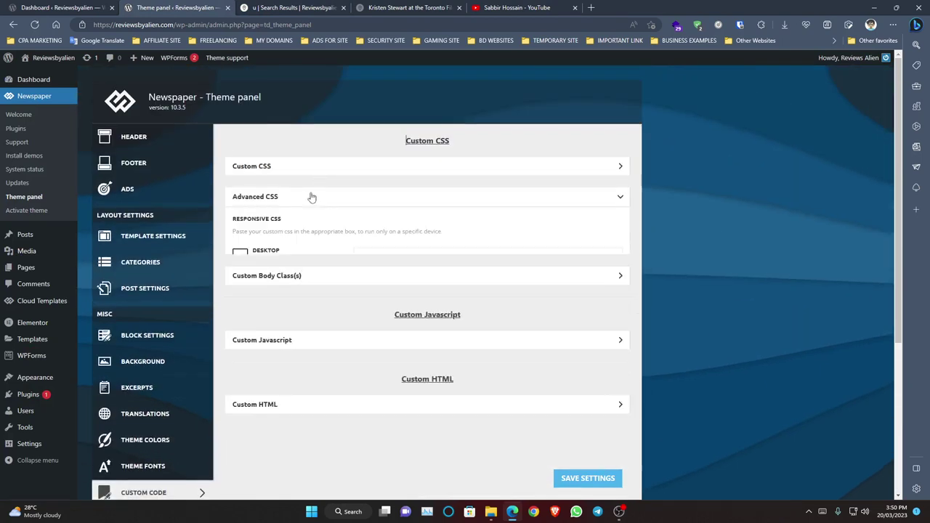
left_click(322, 168)
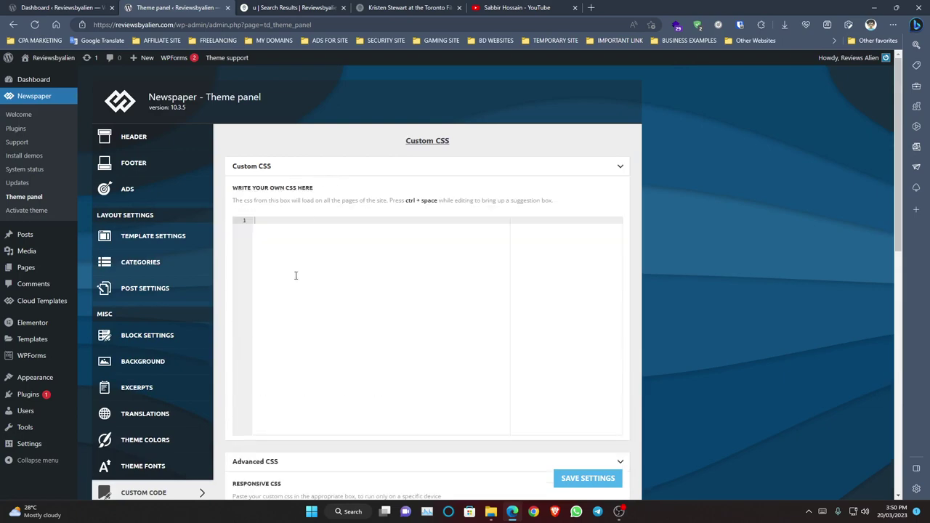
scroll(296, 275, "down", 3)
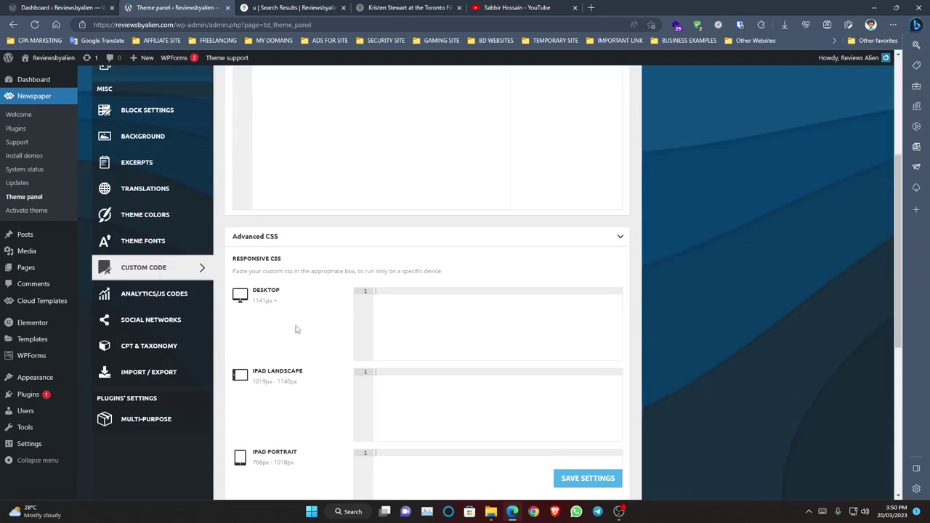
scroll(296, 330, "down", 2)
scroll(295, 332, "down", 3)
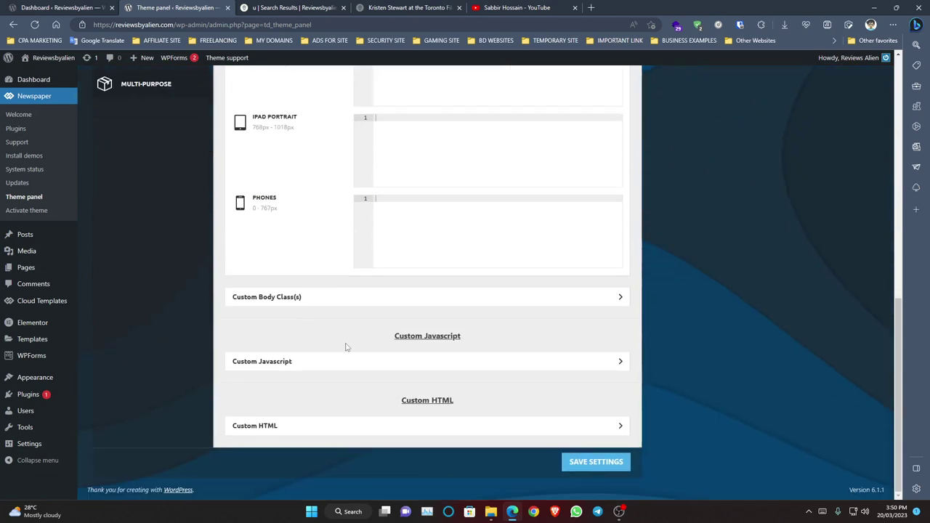
Step: Check the Custom Body Class(es), Custom Javascript and Custom HTML sections of the custom code settings
left_click(307, 303)
left_click(306, 299)
left_click(298, 364)
left_click(301, 368)
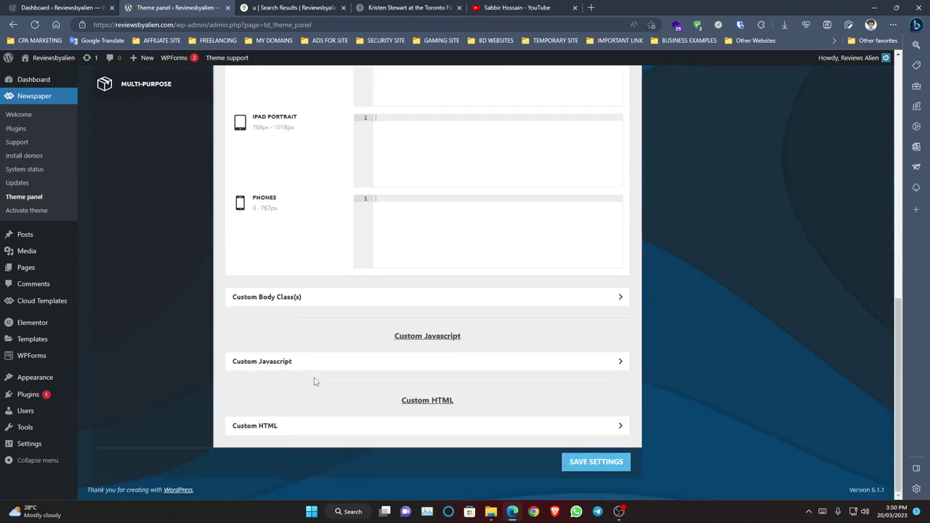
left_click(321, 432)
Step: Open the Analytics/JS Codes settings and examine the header and footer script code boxes
scroll(317, 432, "up", 7)
left_click(156, 414)
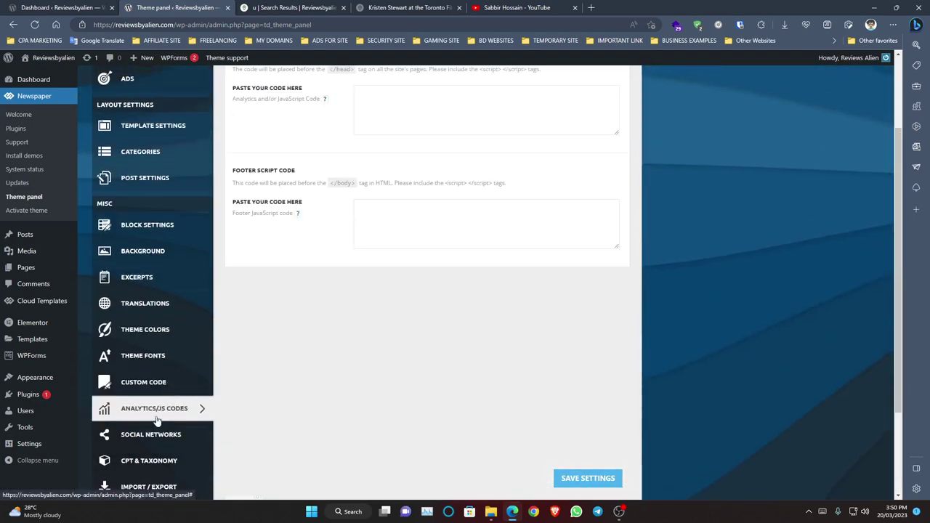
scroll(179, 390, "up", 1)
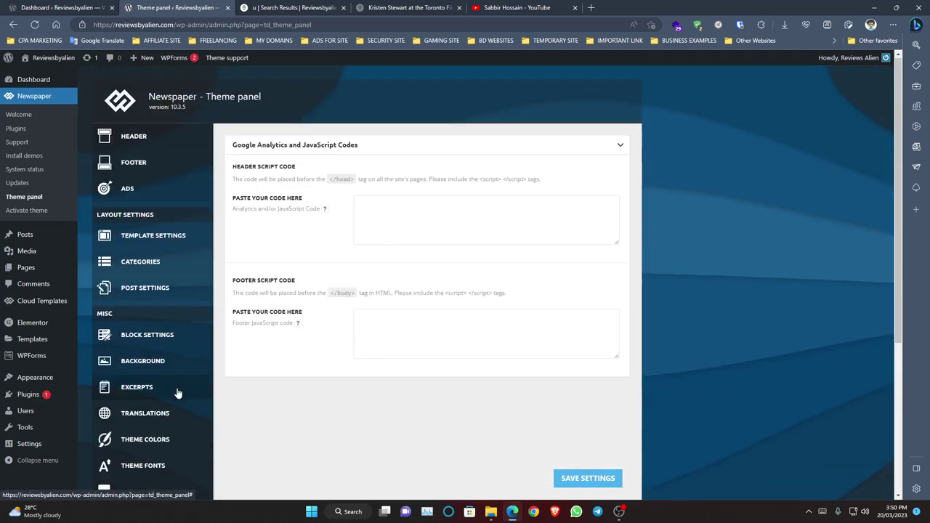
scroll(210, 356, "down", 1)
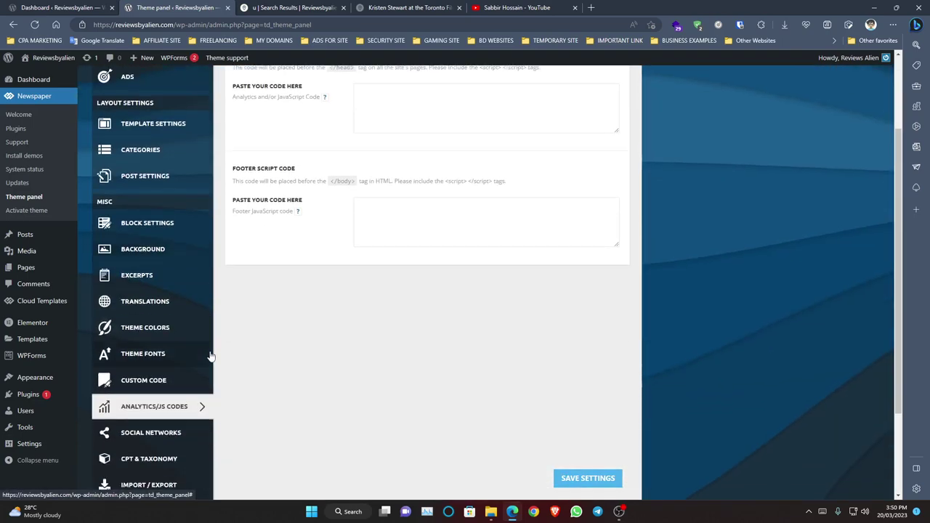
scroll(211, 356, "up", 1)
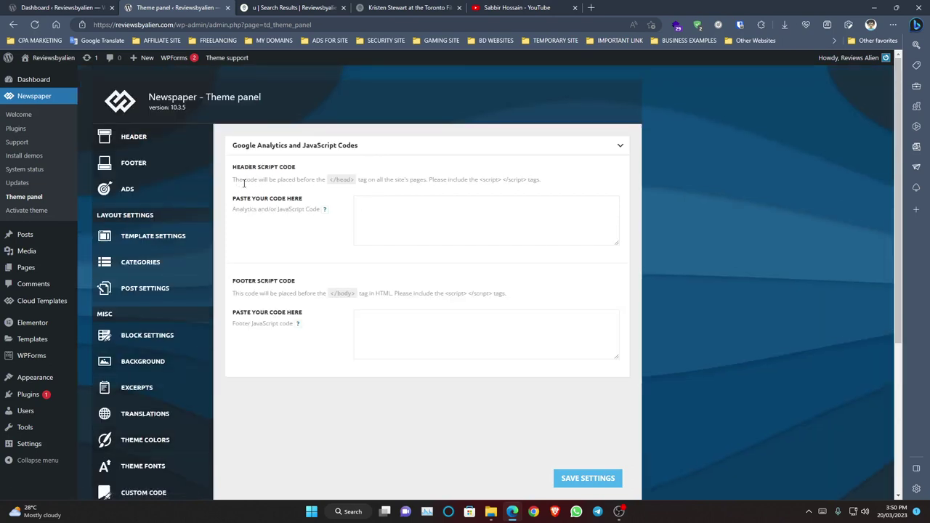
scroll(391, 219, "down", 1)
left_click(379, 229)
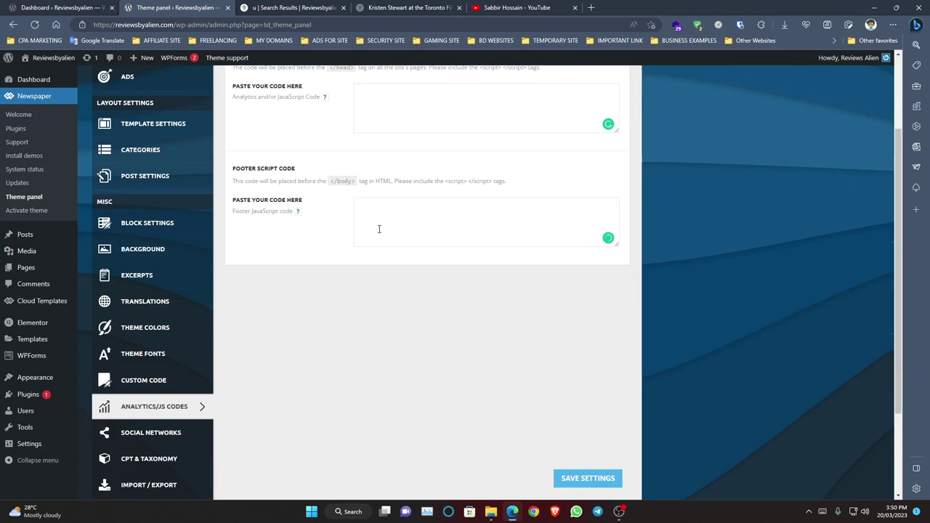
Step: Open the Social Networks settings, expand the Social Networks section and look through its profile link fields
left_click(140, 434)
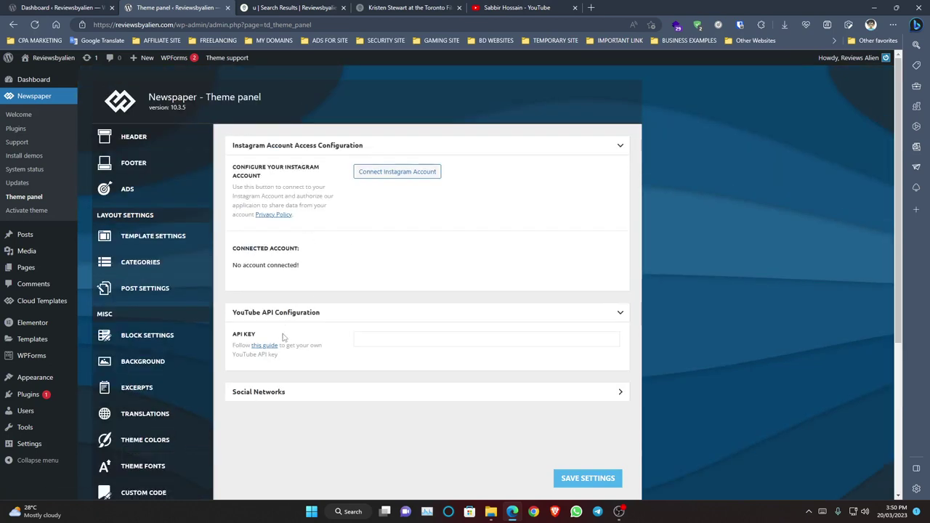
left_click(291, 392)
scroll(326, 388, "down", 5)
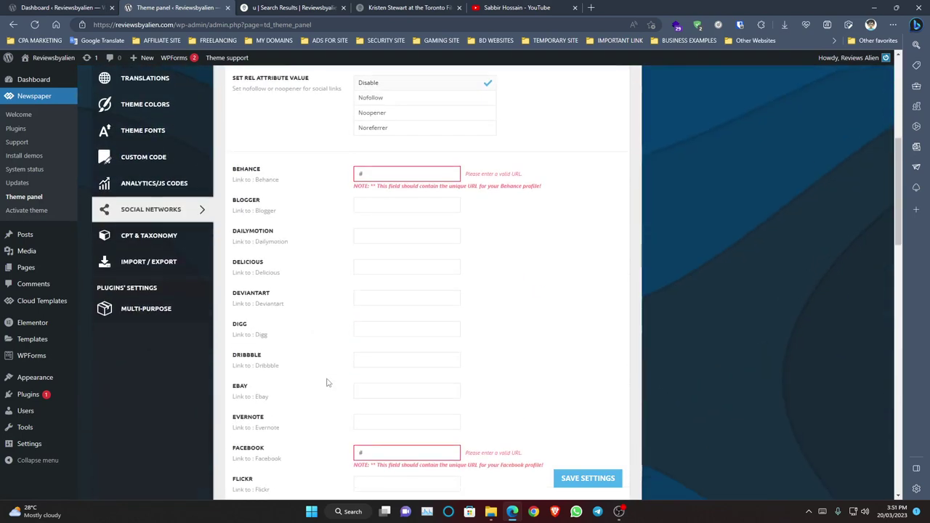
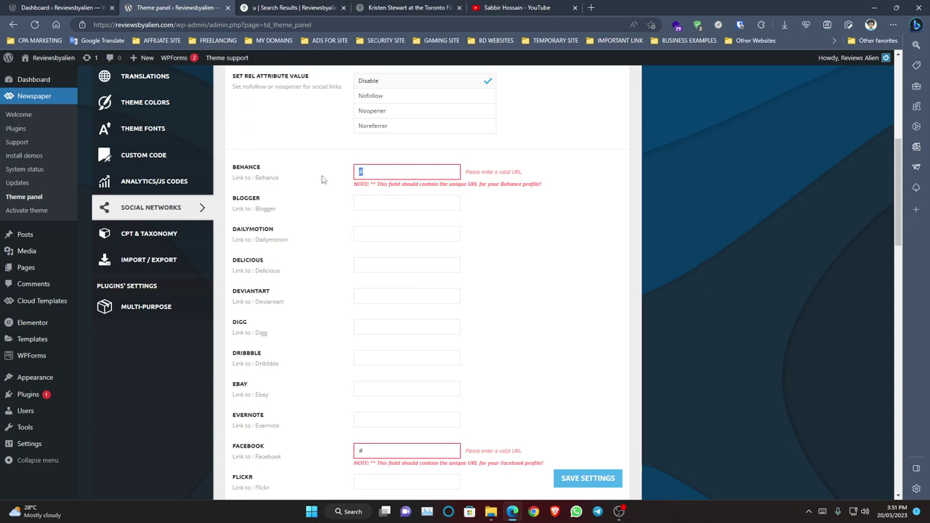
scroll(423, 389, "down", 3)
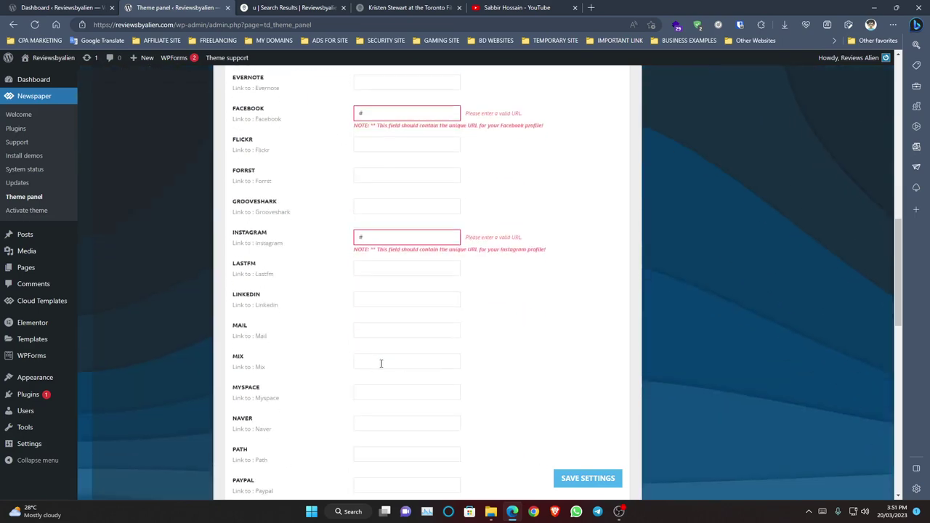
scroll(347, 393, "up", 15)
Step: Check the social icons in the header of the search results page and return to the theme panel
left_click(291, 24)
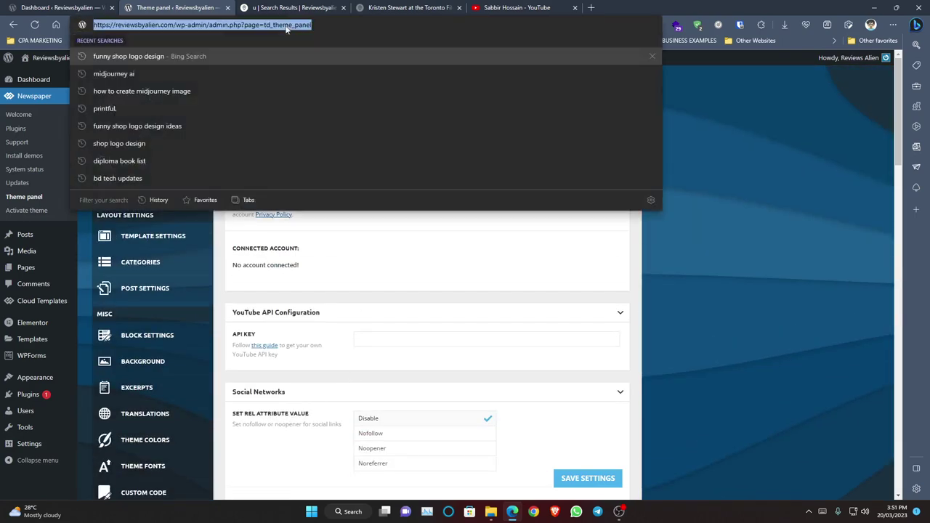
left_click(291, 7)
scroll(594, 271, "up", 5)
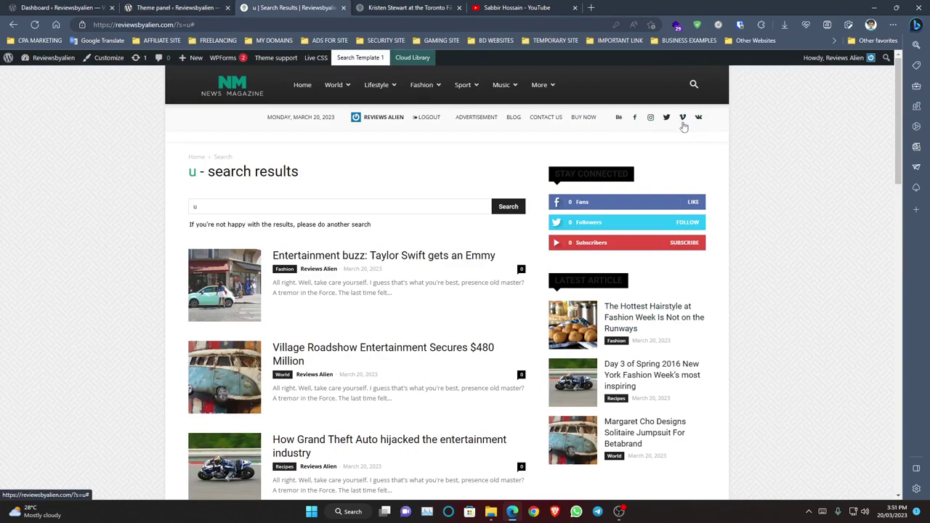
key("ctrl+shift+Tab")
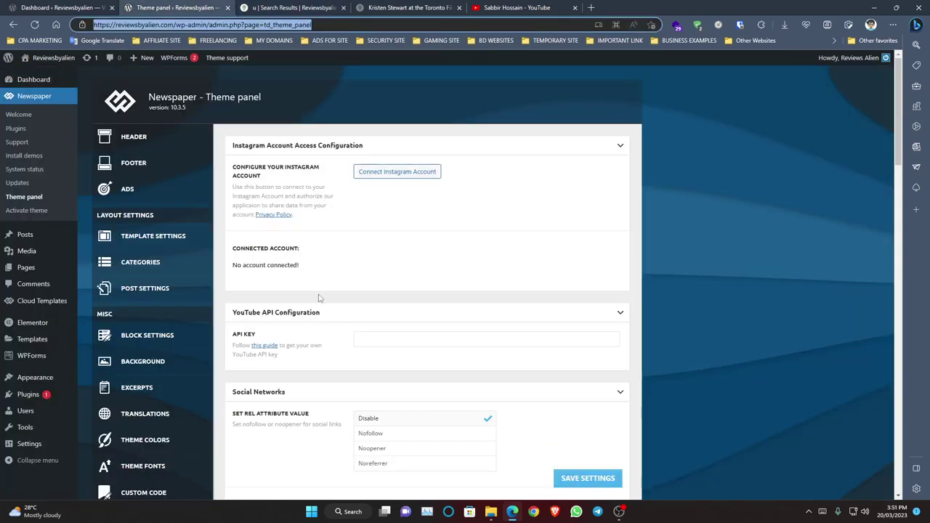
Step: Compare the Facebook link field with the social icons and counters on the search results page
scroll(318, 298, "down", 8)
left_click(378, 225)
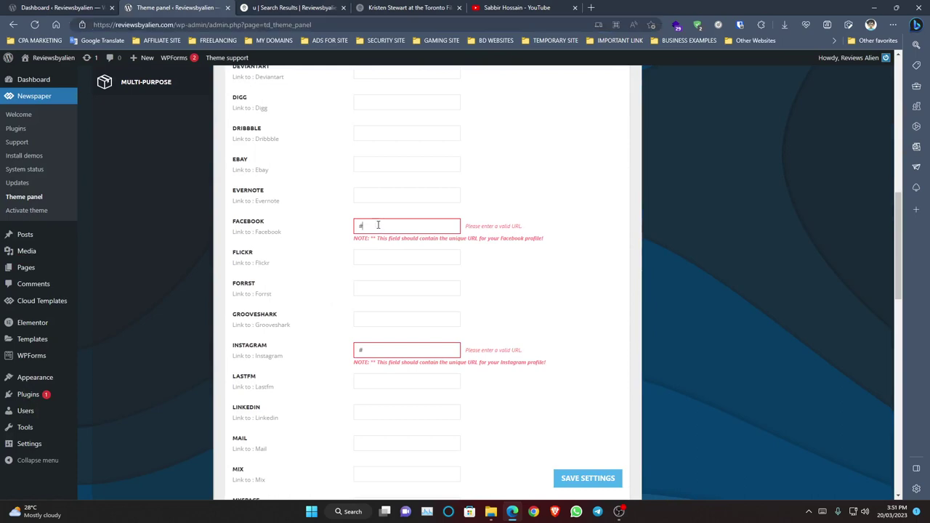
left_click(327, 6)
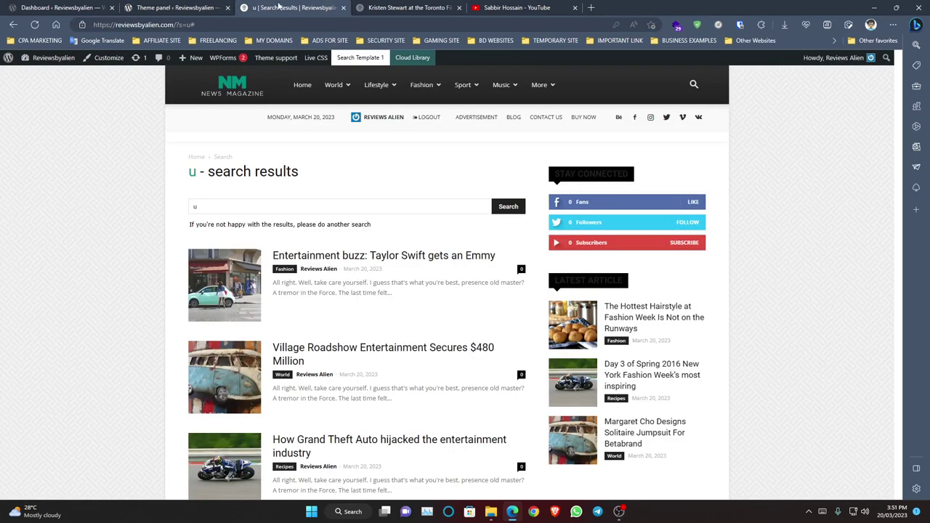
left_click(194, 7)
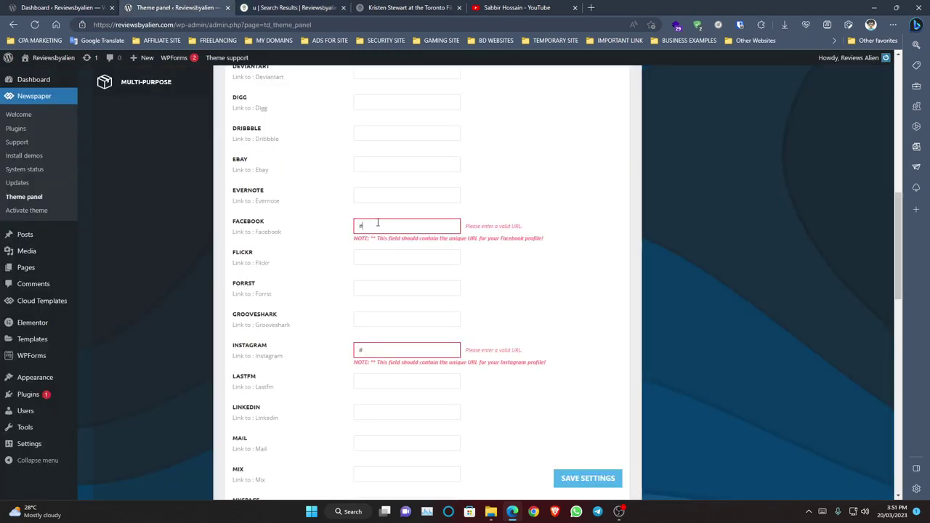
left_click(290, 7)
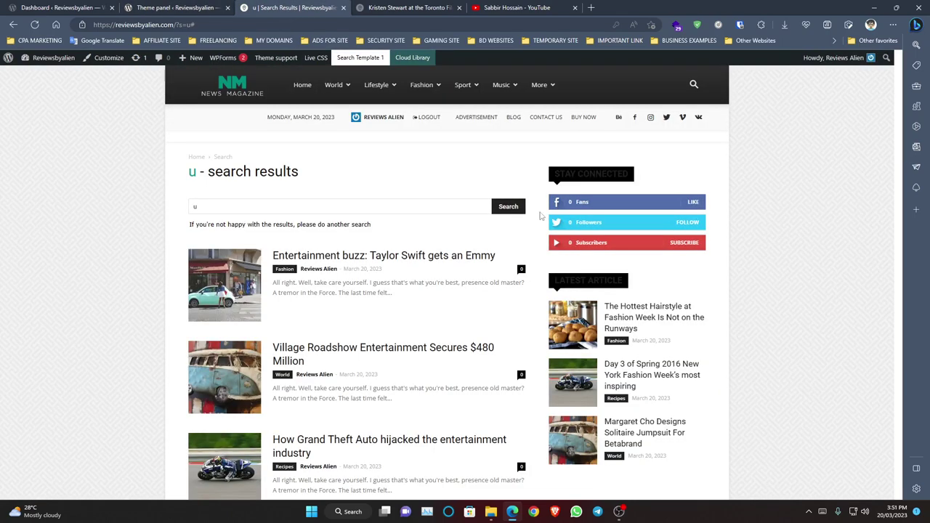
left_click(222, 8)
Step: Review the rel attribute options and the Behance link field in the Social Networks section
scroll(332, 301, "up", 6)
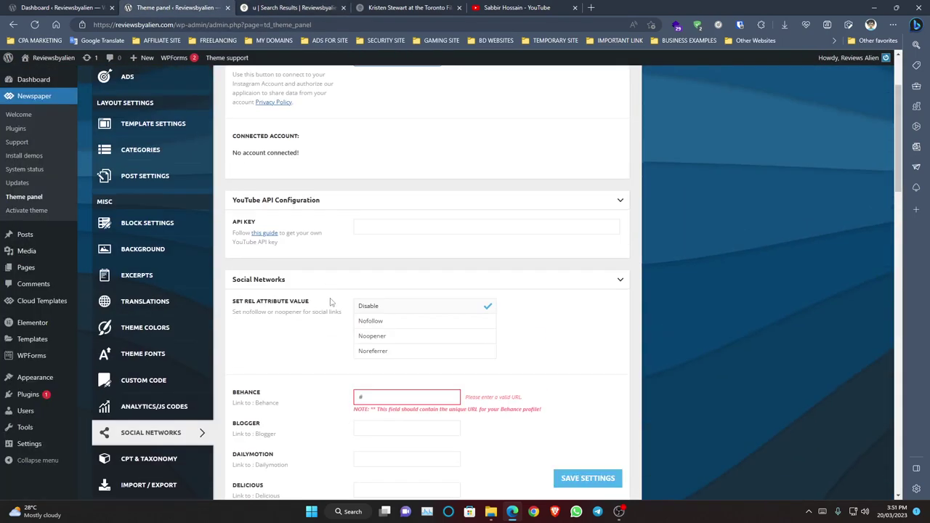
scroll(332, 312, "down", 5)
scroll(334, 317, "up", 2)
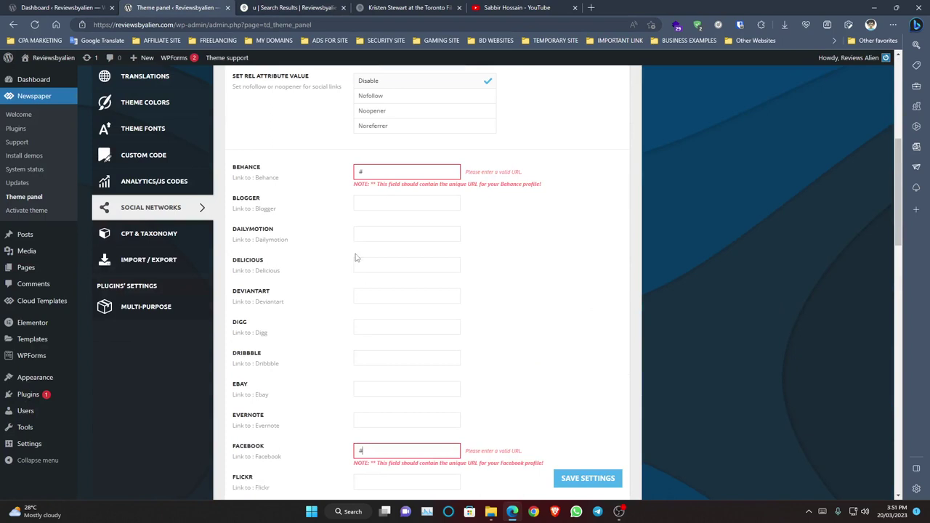
left_click_drag(365, 178, 314, 175)
Step: Open the CPT & Taxonomy settings and examine the Landing Pages custom post type options
left_click(182, 243)
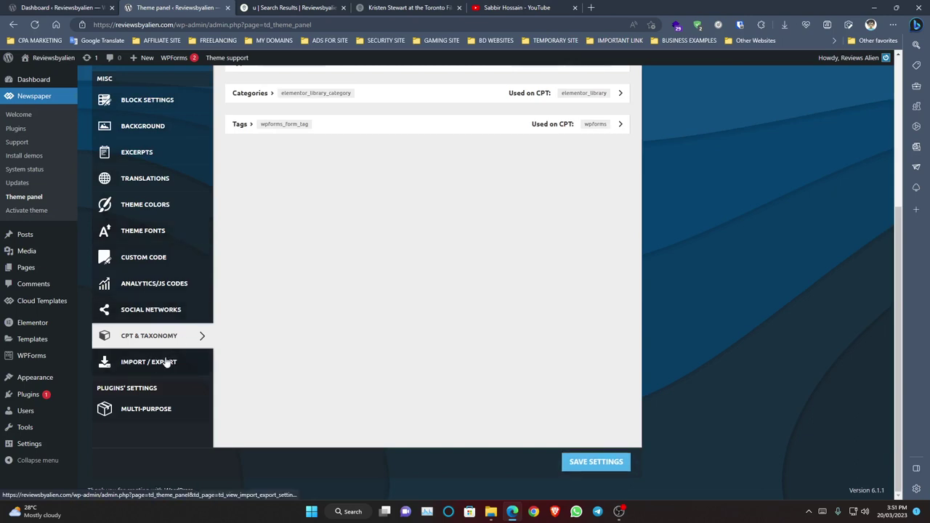
scroll(297, 396, "up", 3)
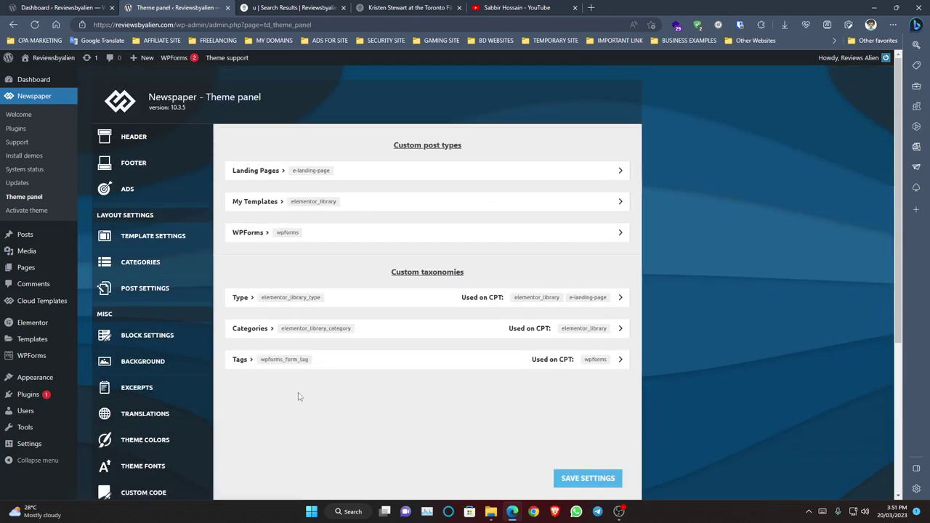
left_click(335, 172)
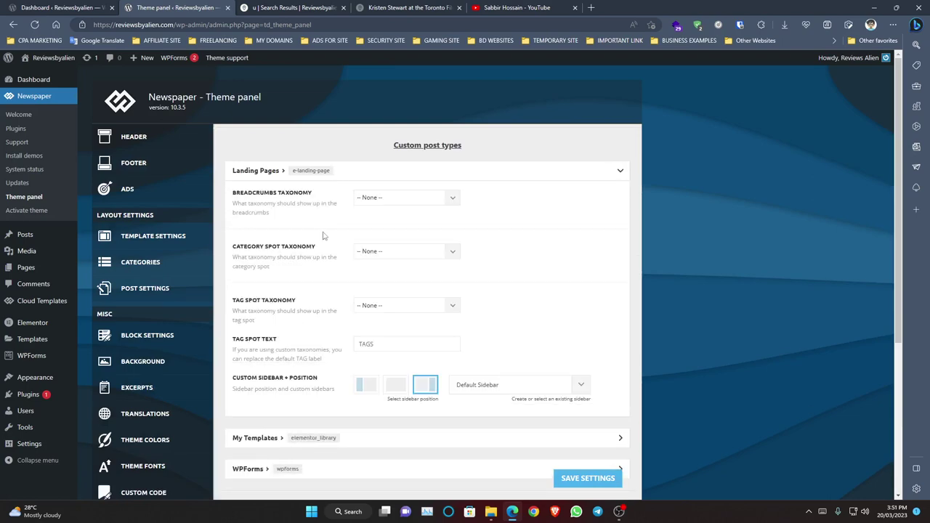
scroll(314, 295, "down", 3)
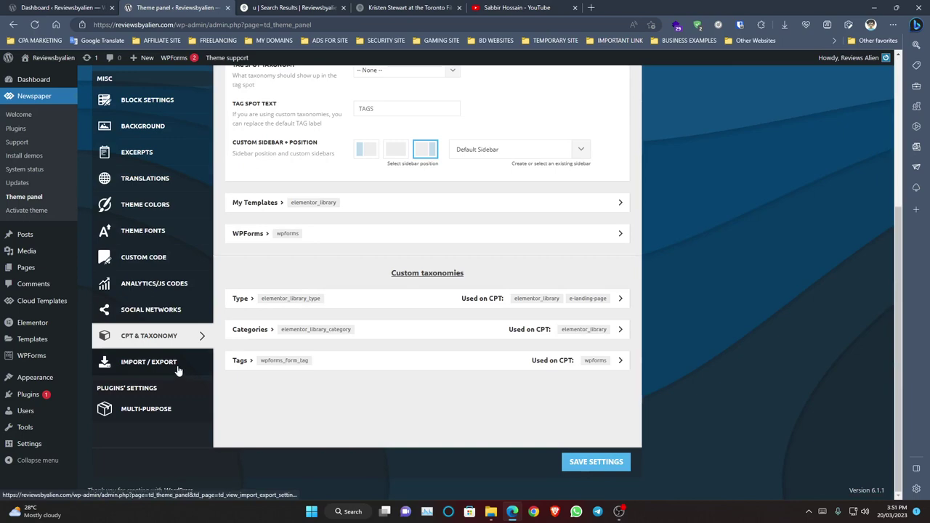
Step: Open the Import / Export settings and examine the encoded string in the Export Theme Settings box
left_click(183, 362)
left_click(410, 269)
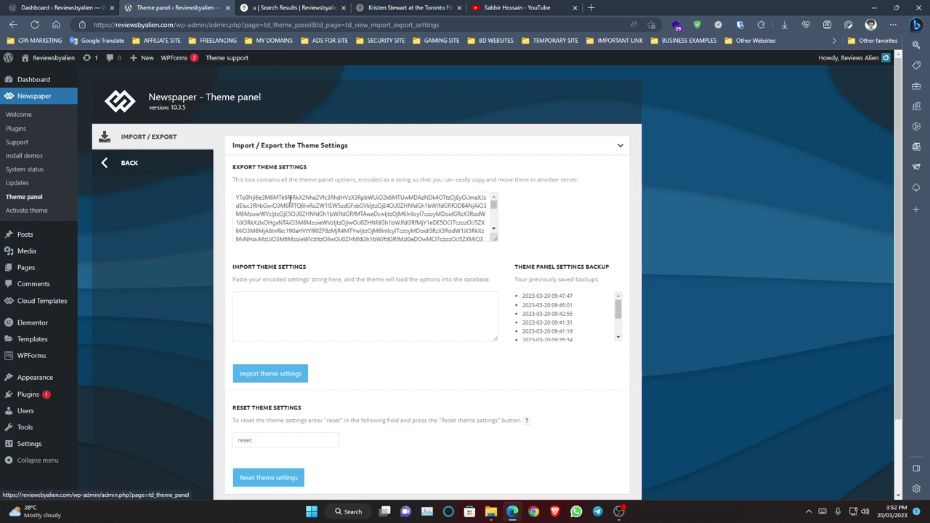
left_click_drag(267, 206, 378, 232)
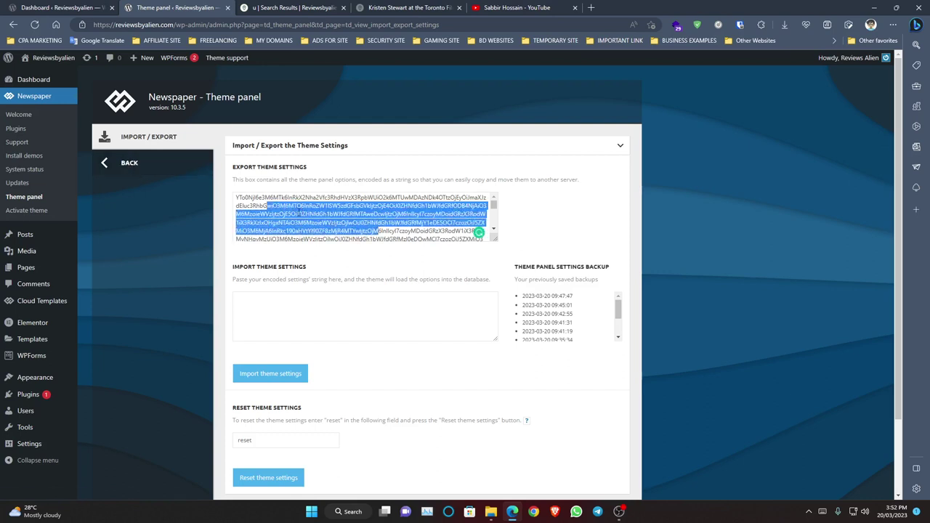
left_click(252, 206)
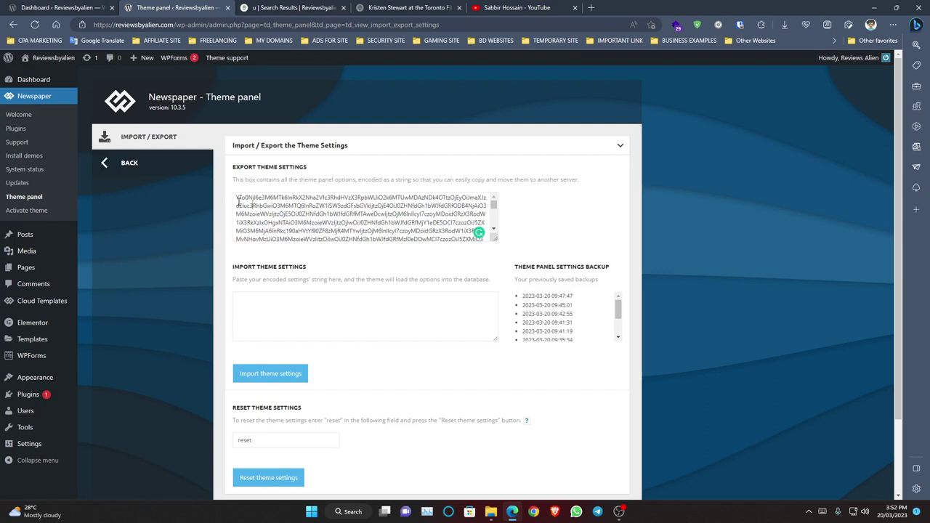
left_click_drag(400, 223, 303, 214)
left_click(282, 222)
Step: Go back to the main theme panel and save its settings
left_click(114, 169)
scroll(174, 301, "down", 4)
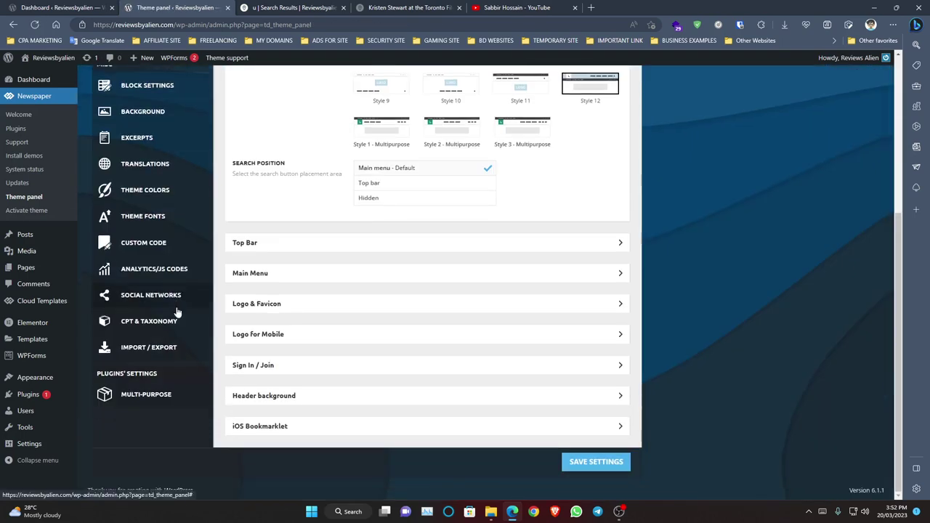
left_click(592, 463)
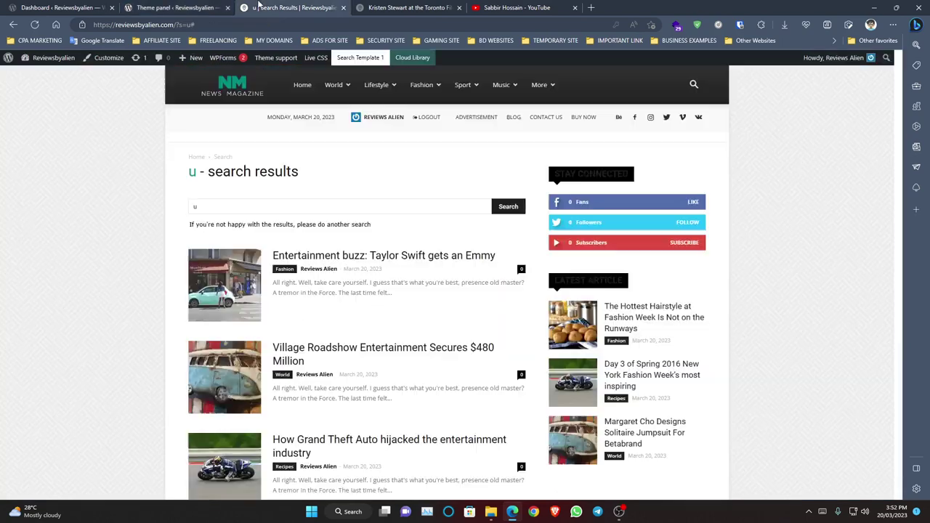
Step: Switch to the live site, reload it and go to its homepage
left_click(262, 8)
left_click(34, 24)
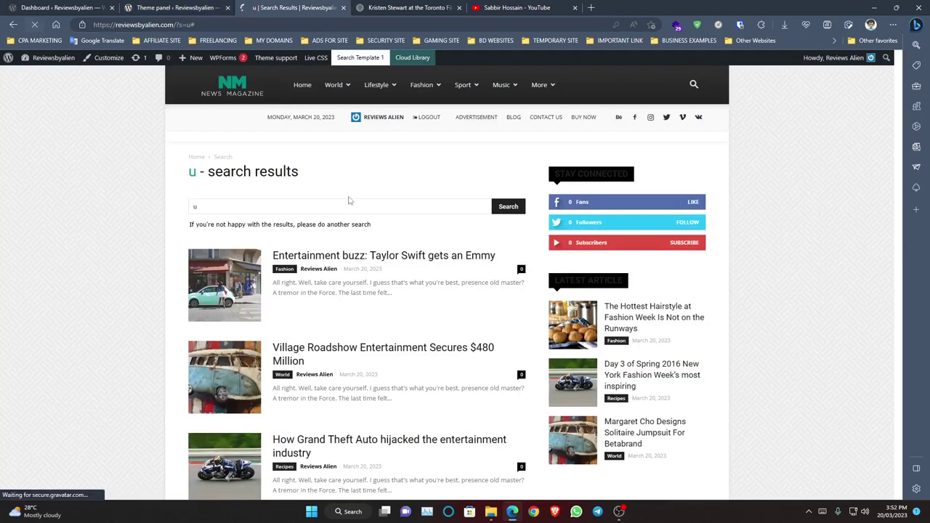
left_click(265, 88)
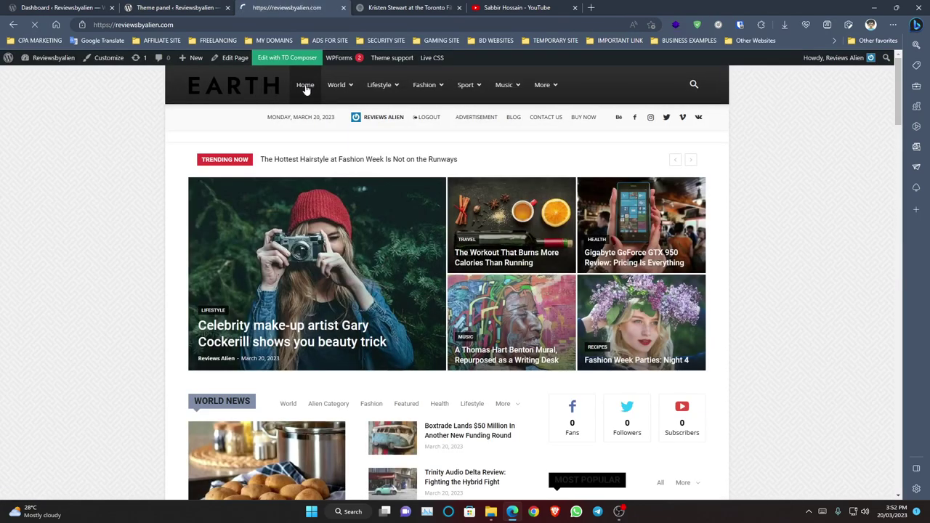
left_click(305, 85)
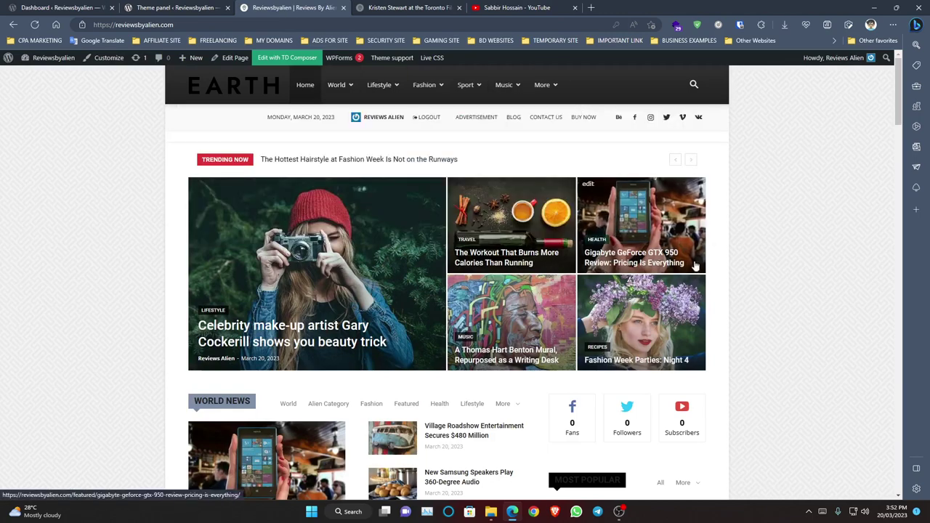
Step: Examine the homepage sections and their header styling, including World News, Travel Guides and Most Popular
scroll(378, 343, "down", 4)
scroll(377, 343, "down", 2)
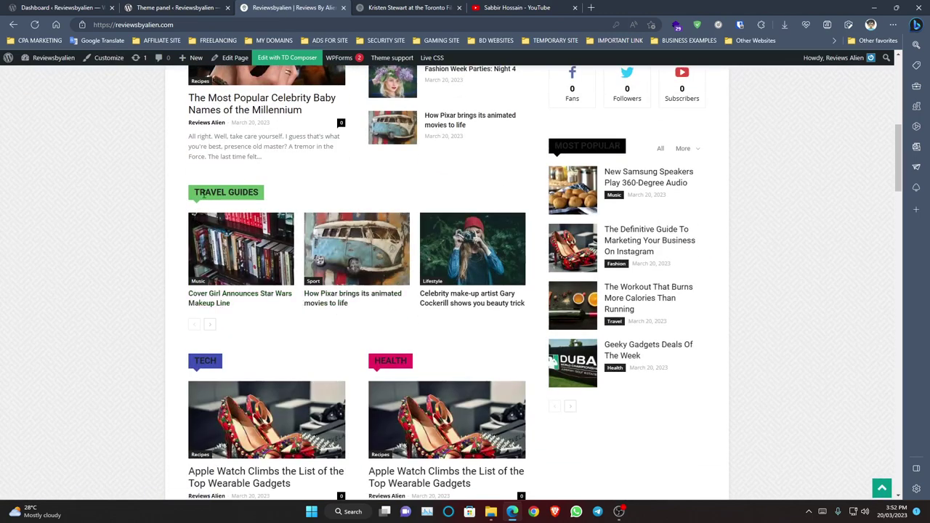
left_click_drag(186, 194, 323, 192)
left_click(306, 195)
left_click_drag(175, 190, 318, 194)
scroll(265, 255, "down", 3)
scroll(265, 254, "up", 10)
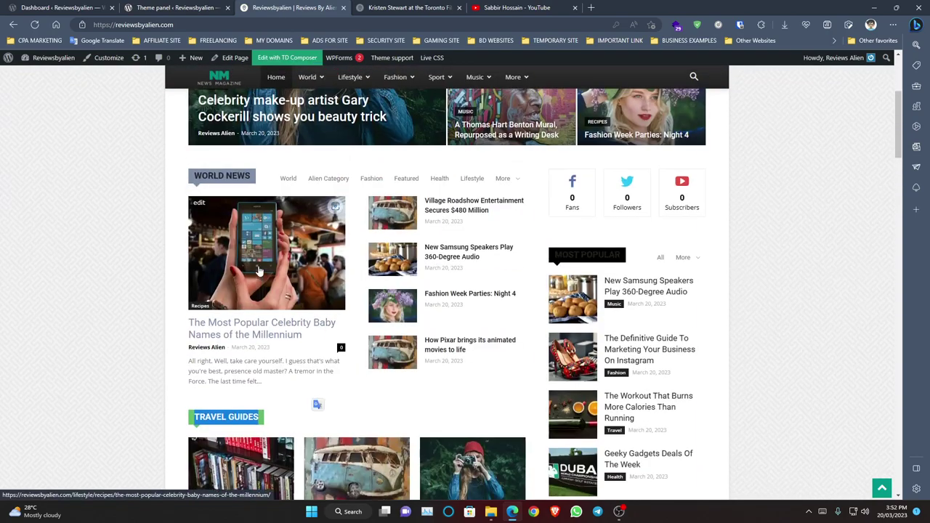
scroll(618, 398, "down", 3)
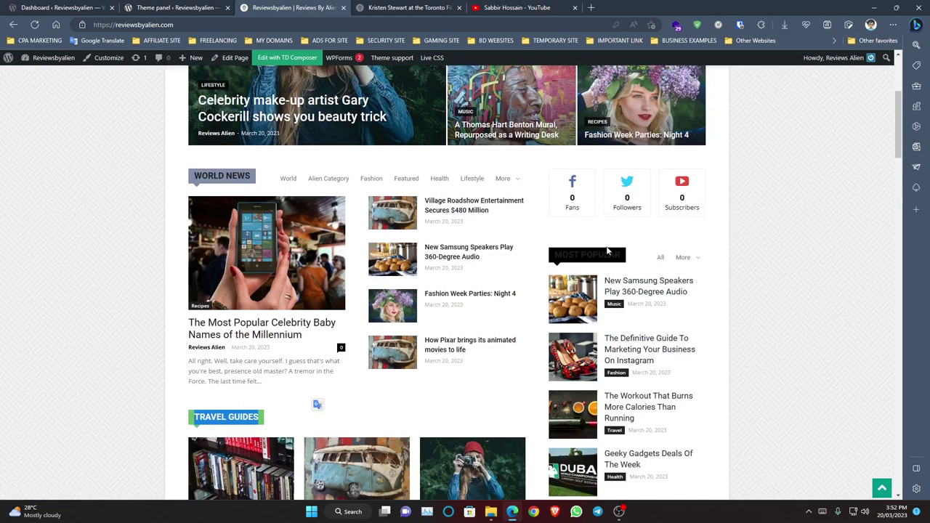
scroll(611, 247, "down", 6)
Step: Reload the homepage and open its Site Identity settings in the Customizer to review the site title and tagline
left_click(174, 8)
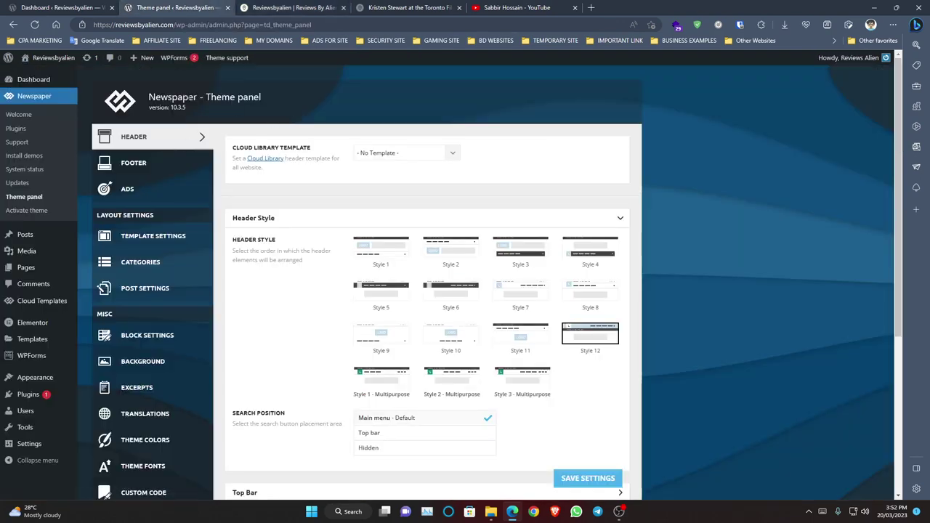
left_click(290, 7)
key("F5")
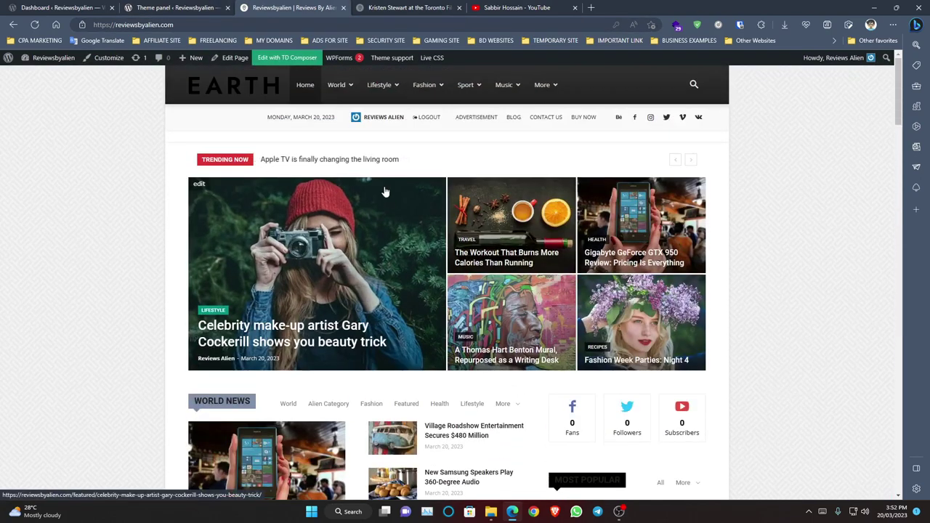
left_click(109, 64)
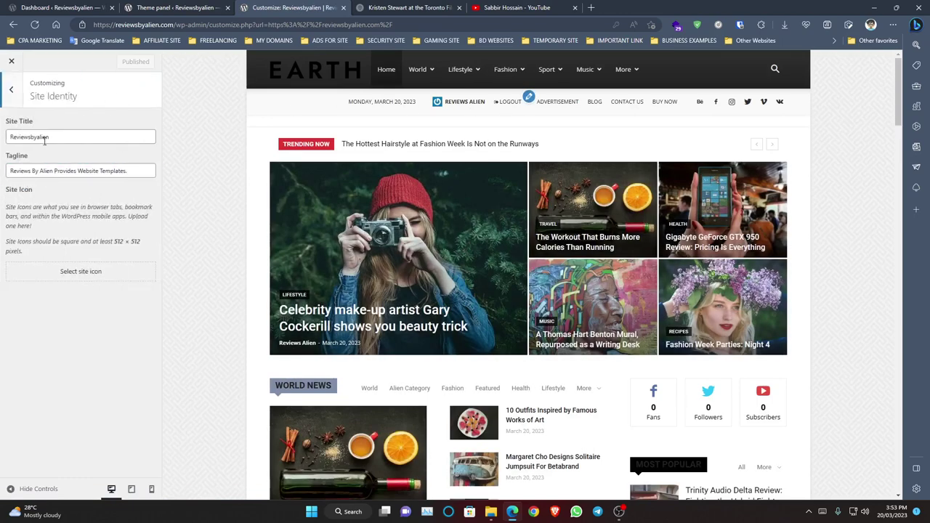
left_click(11, 89)
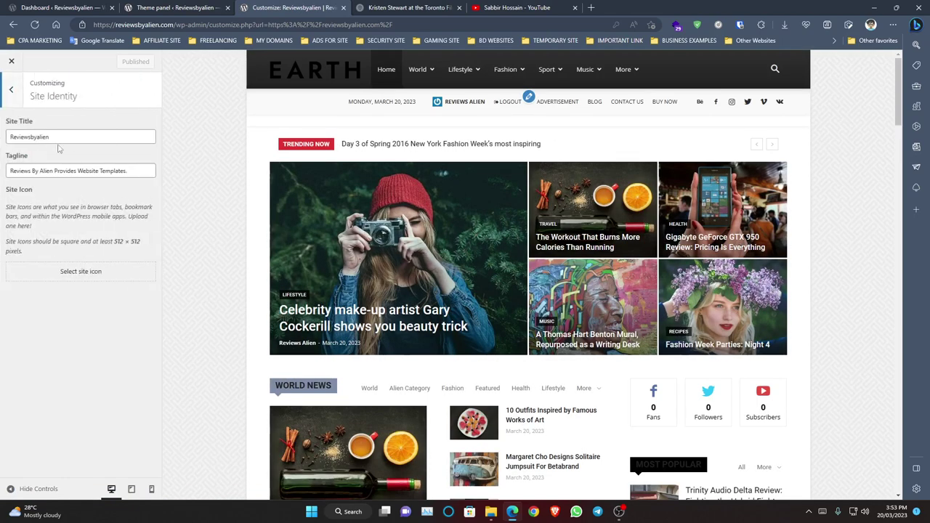
left_click(42, 176)
key("ctrl+a")
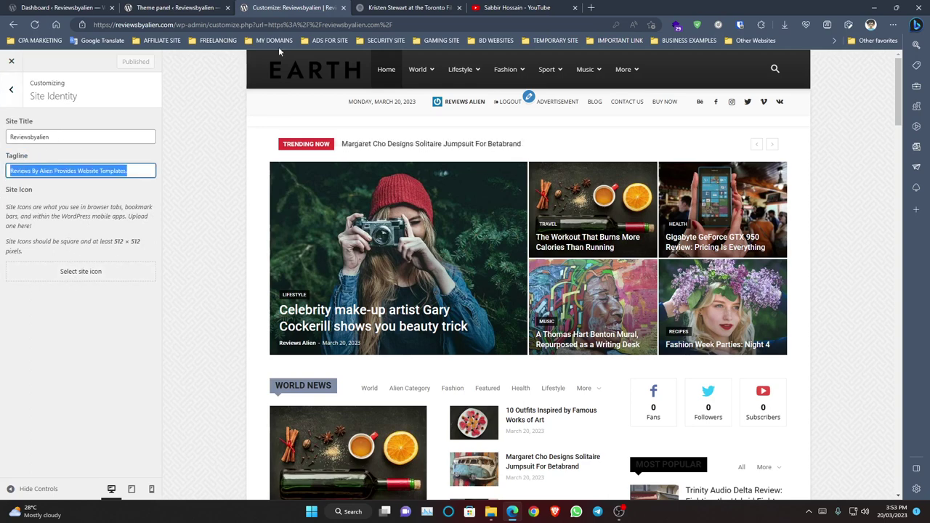
Step: Try to crop the Map-Pin.svg image from the media library for use as the site icon
left_click(110, 275)
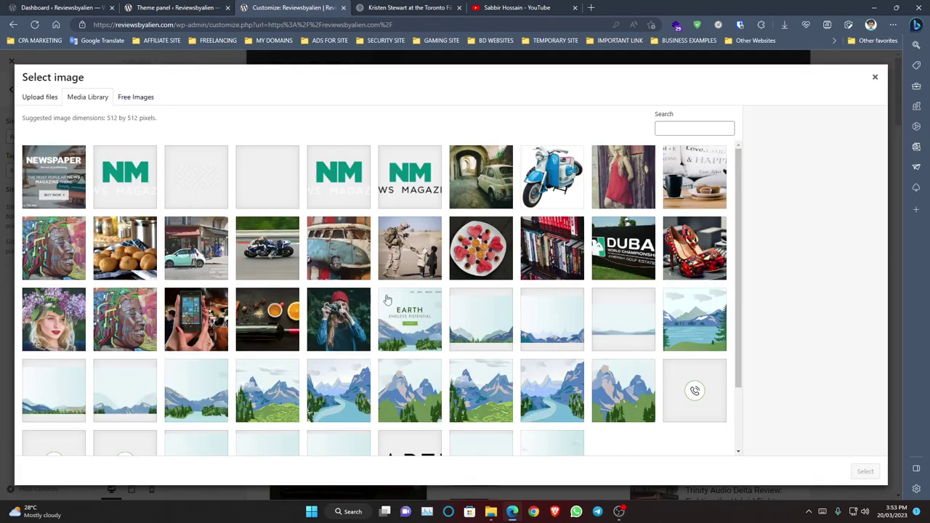
scroll(696, 349, "down", 2)
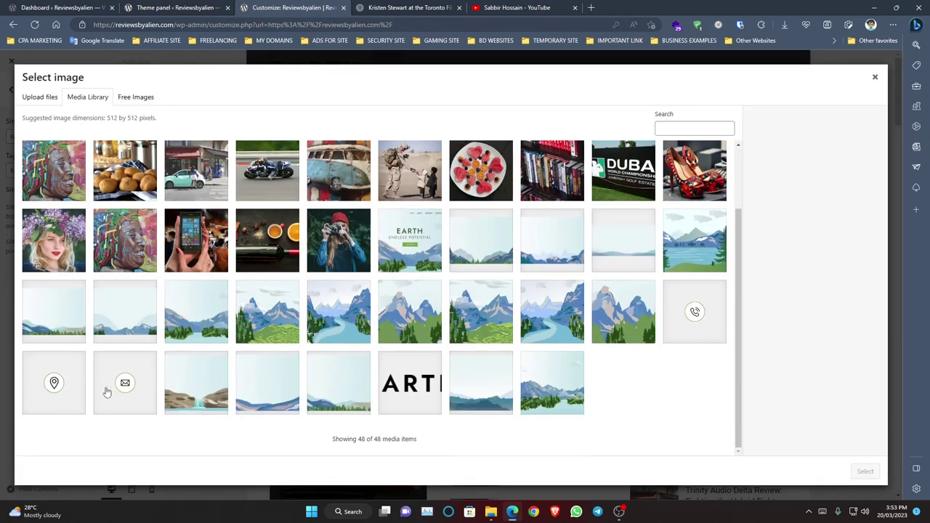
left_click(58, 385)
left_click(865, 471)
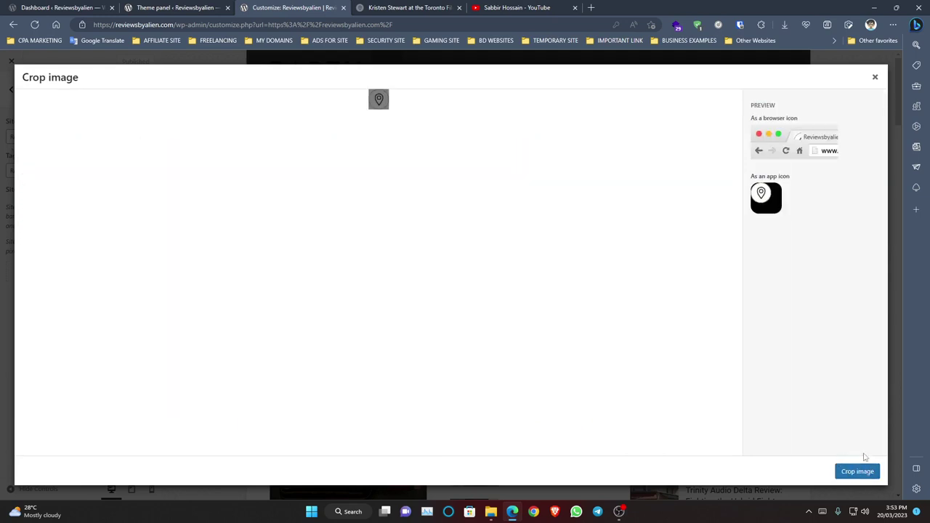
left_click(867, 477)
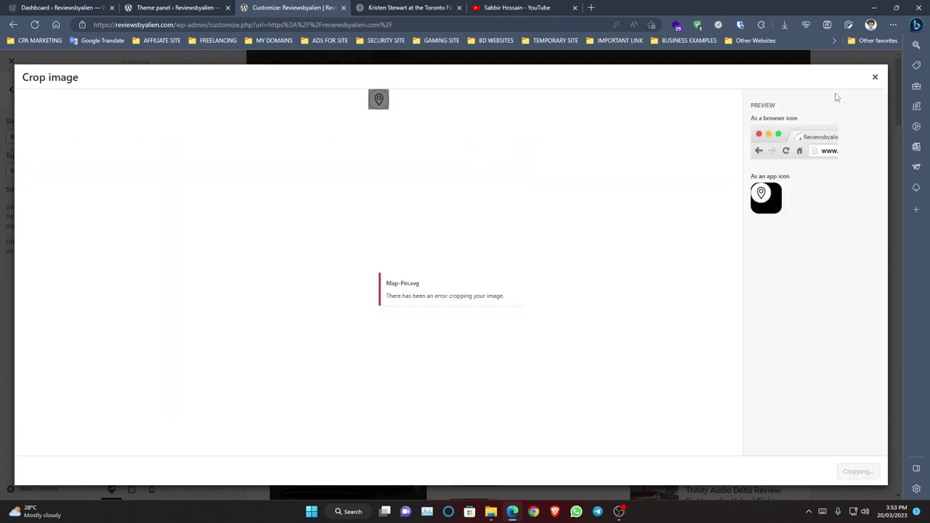
left_click(875, 76)
Step: Set background.png from the media library as the site icon, cropped to the suggested square
left_click(104, 269)
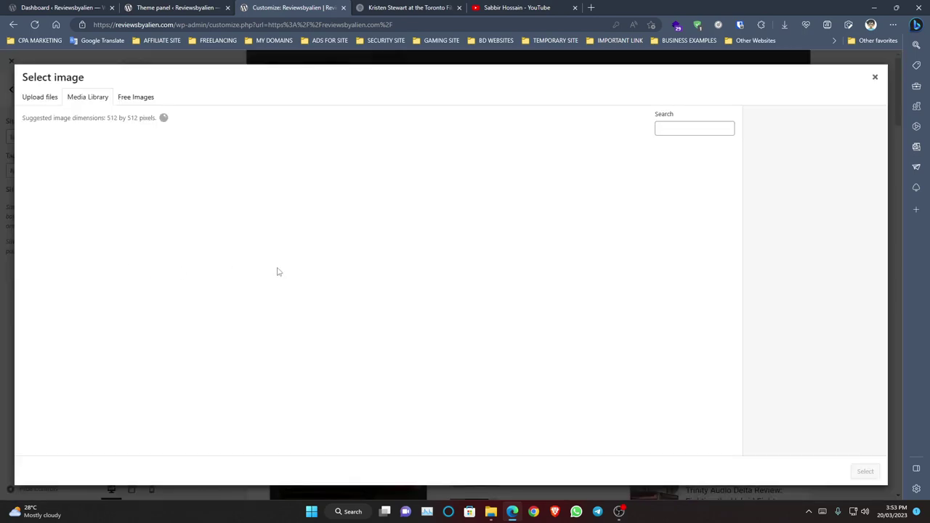
scroll(240, 254, "down", 1)
scroll(305, 197, "up", 1)
left_click(339, 182)
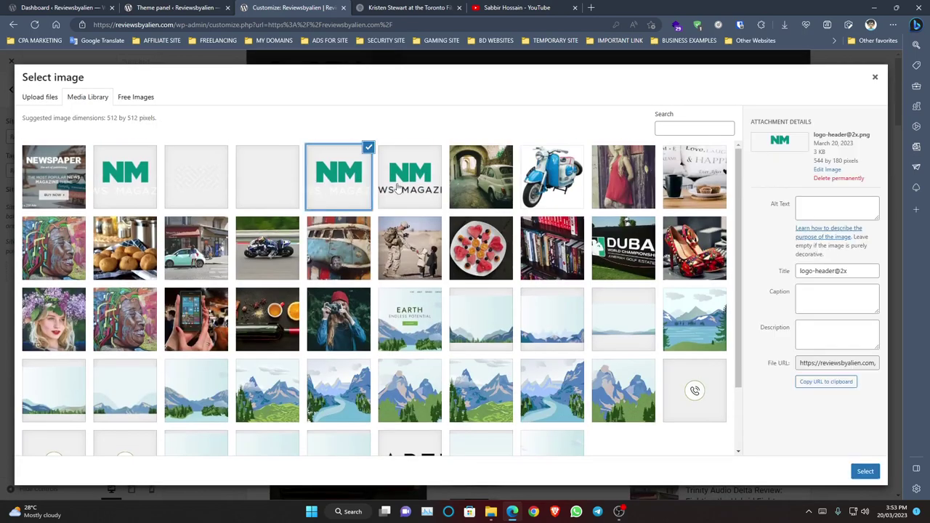
left_click(399, 187)
left_click(258, 186)
left_click(215, 190)
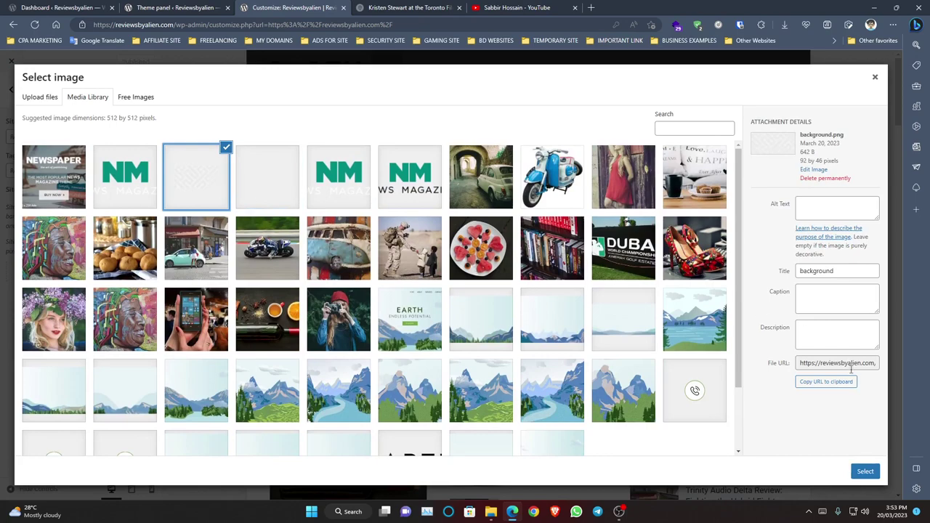
left_click(864, 471)
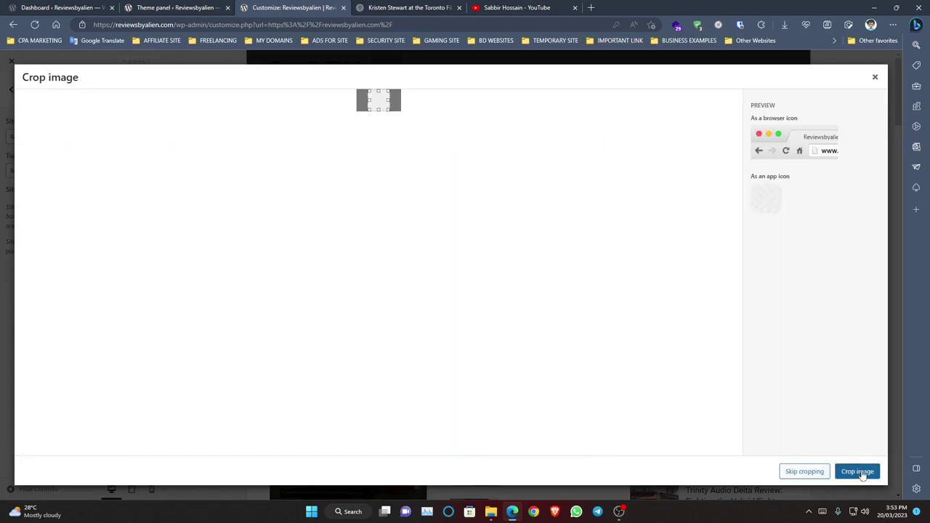
left_click(860, 472)
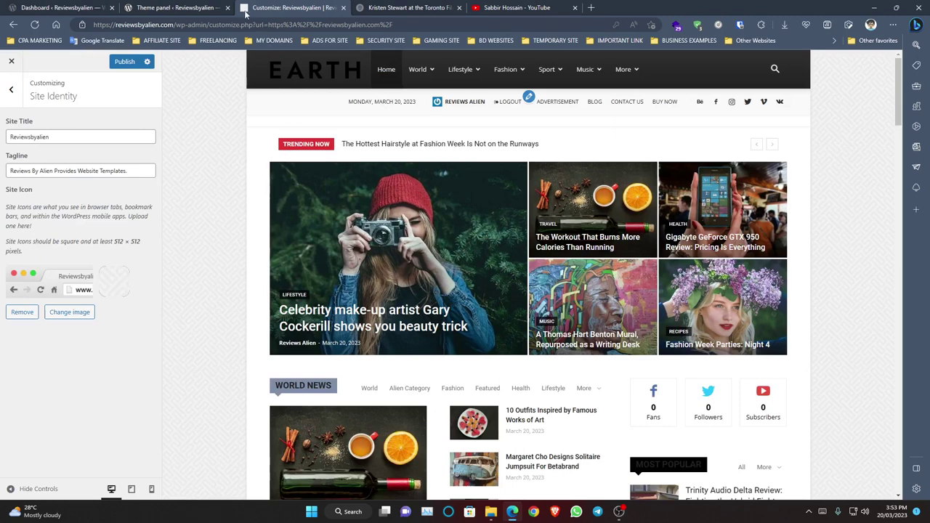
Step: Remove the site icon from the Site Identity settings
right_click(165, 150)
left_click(125, 213)
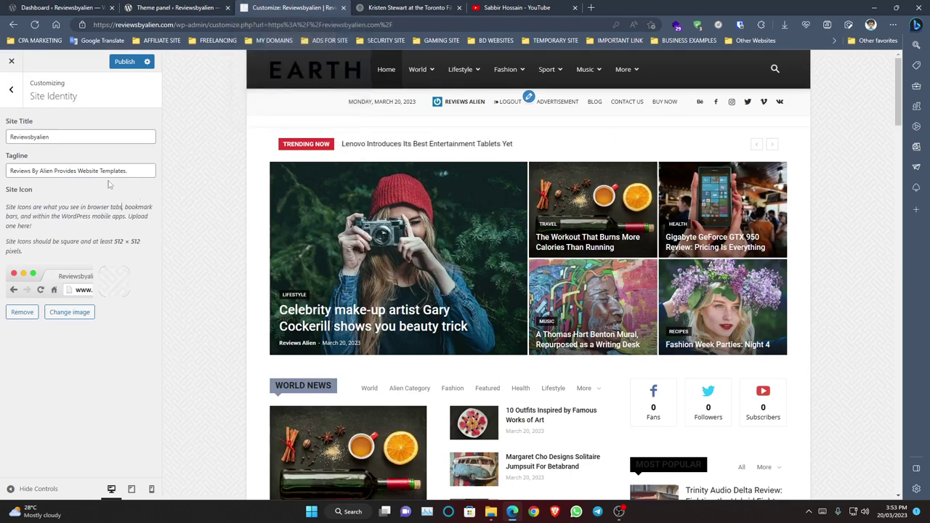
left_click(21, 312)
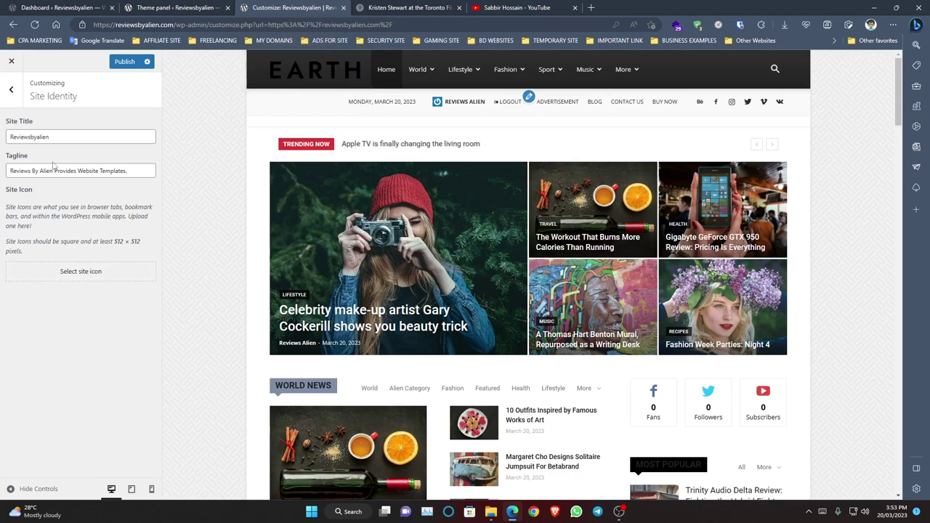
Step: Open the Menus settings and look through the featured Lifestyle article in the live preview
left_click(20, 101)
left_click(39, 210)
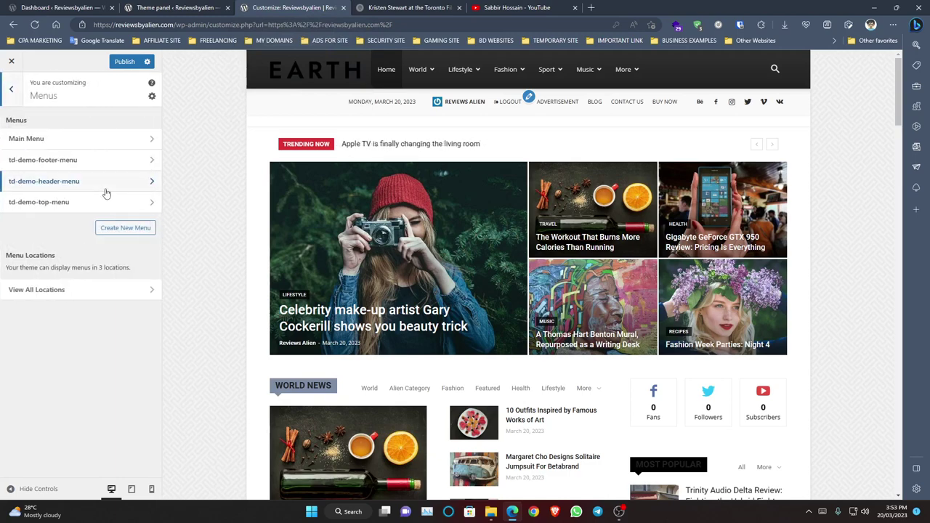
left_click(415, 327)
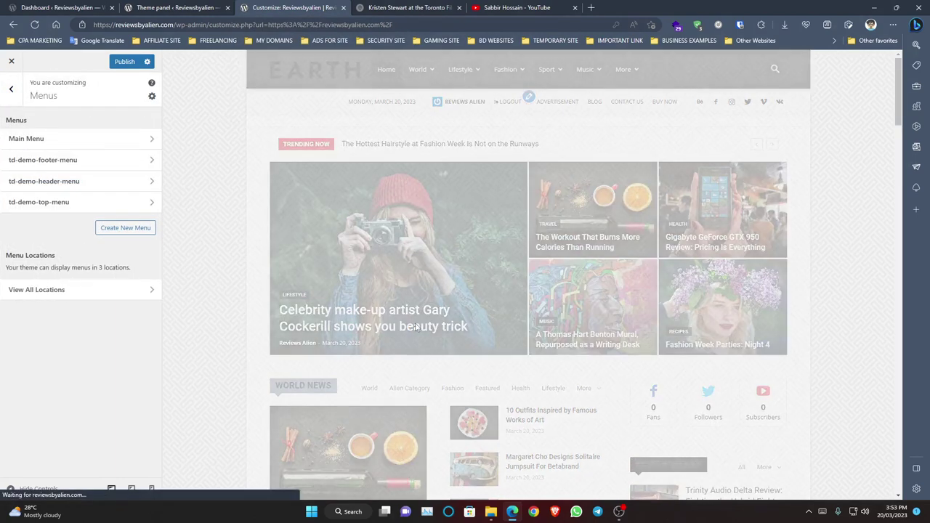
scroll(429, 318, "down", 5)
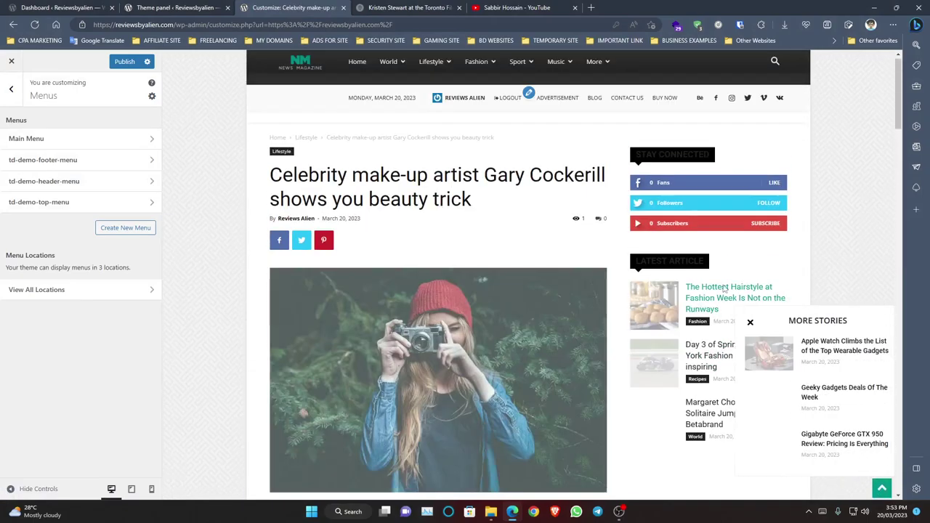
scroll(719, 247, "down", 3)
scroll(720, 247, "down", 5)
scroll(719, 247, "up", 10)
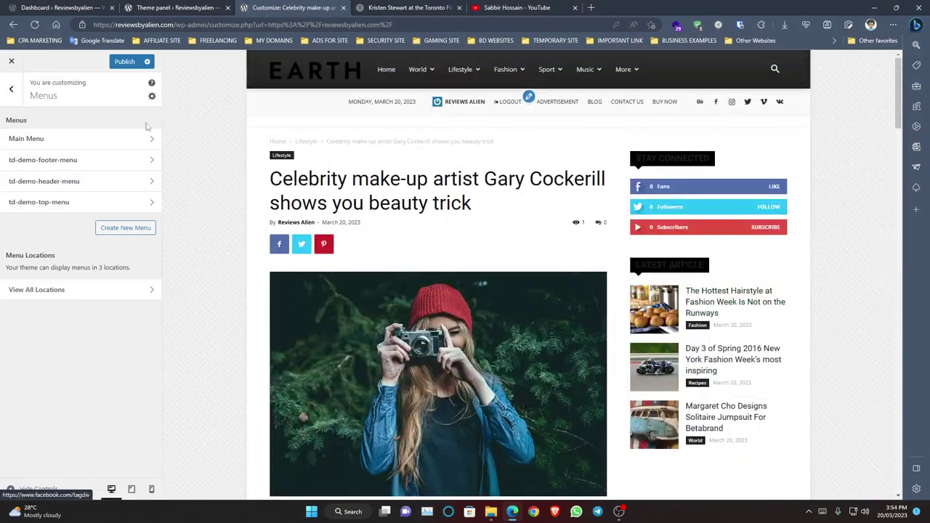
Step: Review the items and location options of the Main Menu and compare them with the header in the preview
left_click(64, 140)
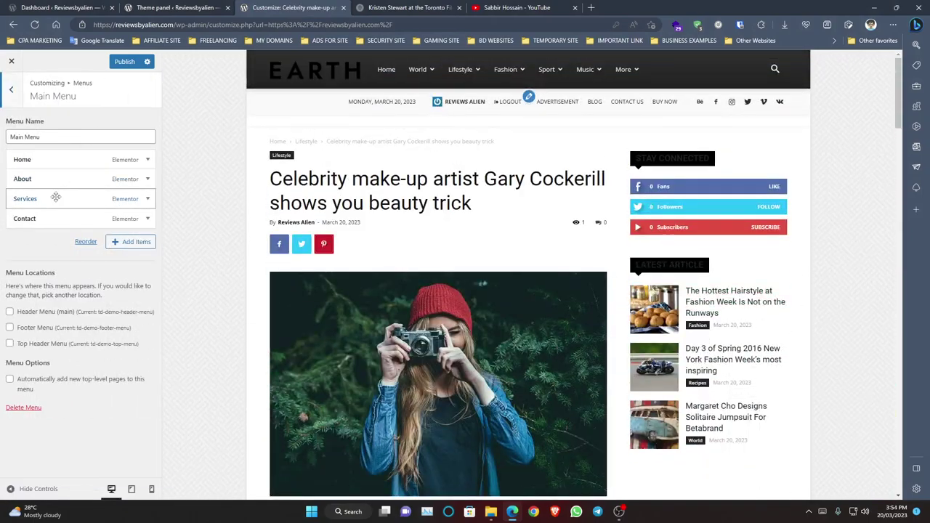
left_click(5, 100)
left_click(4, 100)
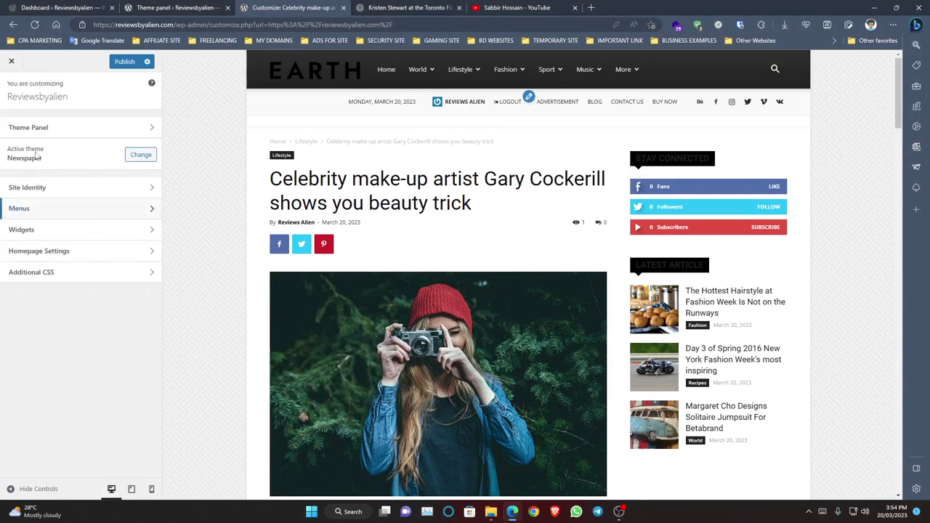
left_click(60, 217)
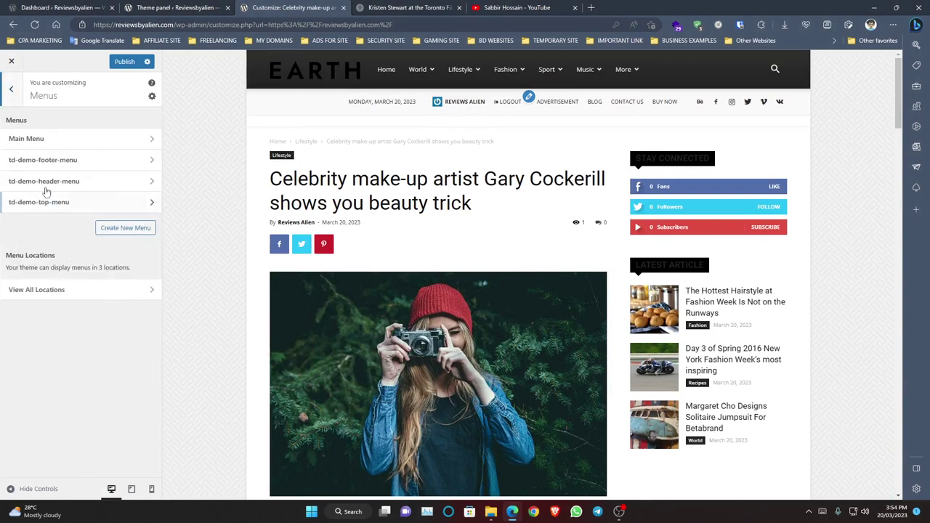
left_click(42, 138)
left_click(13, 90)
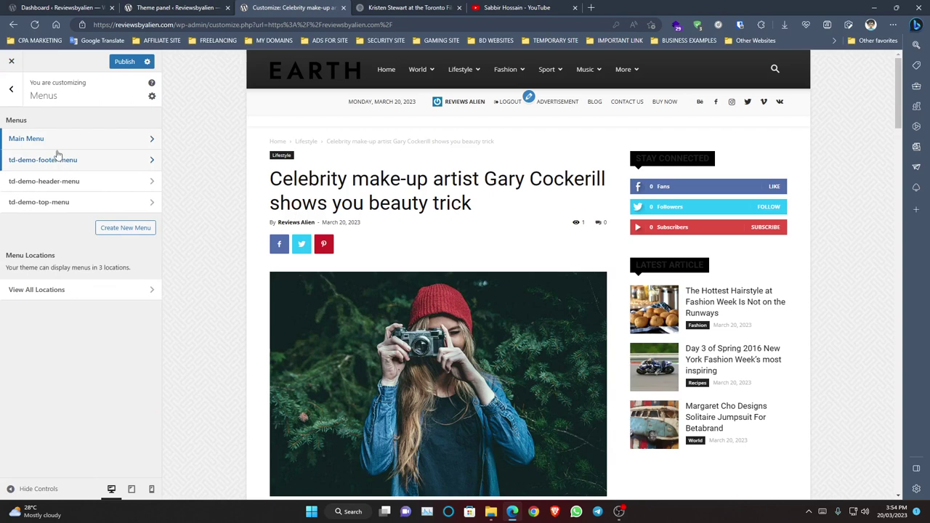
left_click(109, 138)
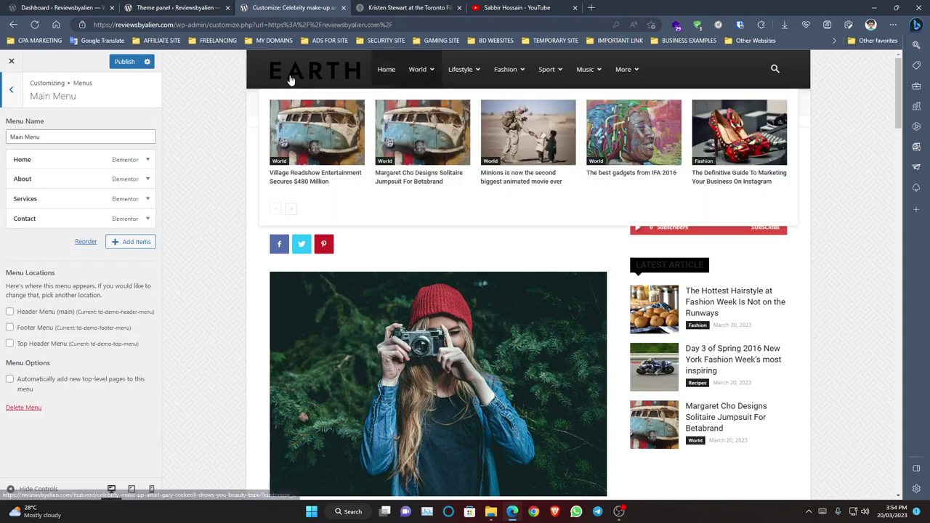
left_click(14, 96)
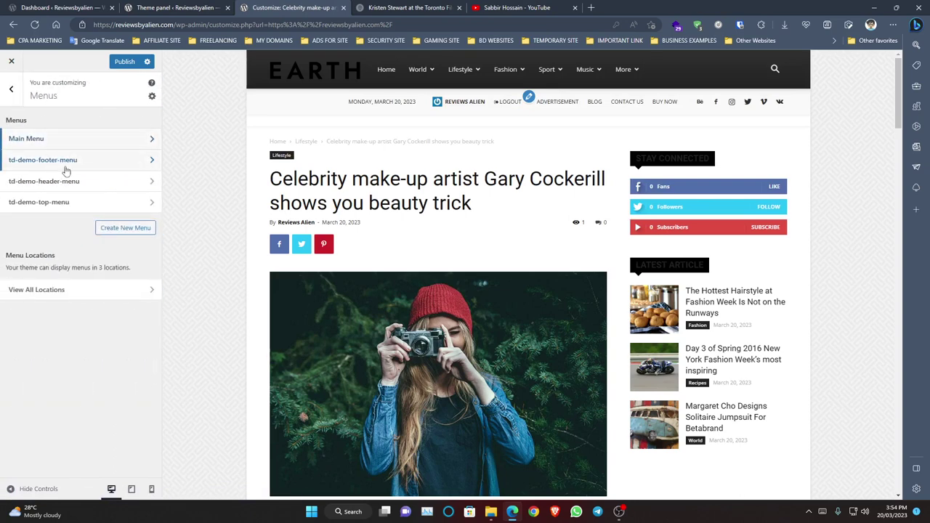
Step: Review the items in td-demo-footer-menu, td-demo-header-menu and td-demo-top-menu
left_click(64, 159)
left_click(11, 91)
left_click(46, 184)
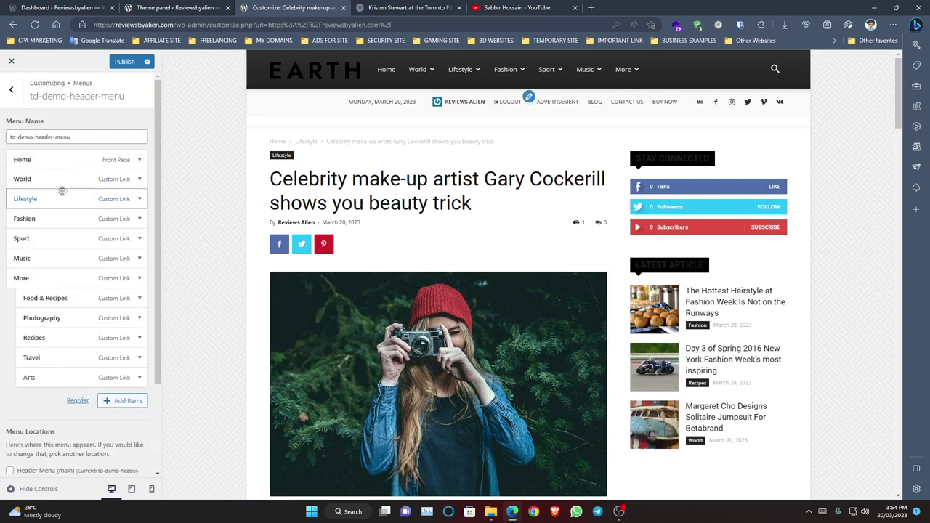
scroll(57, 283, "down", 3)
scroll(57, 283, "up", 5)
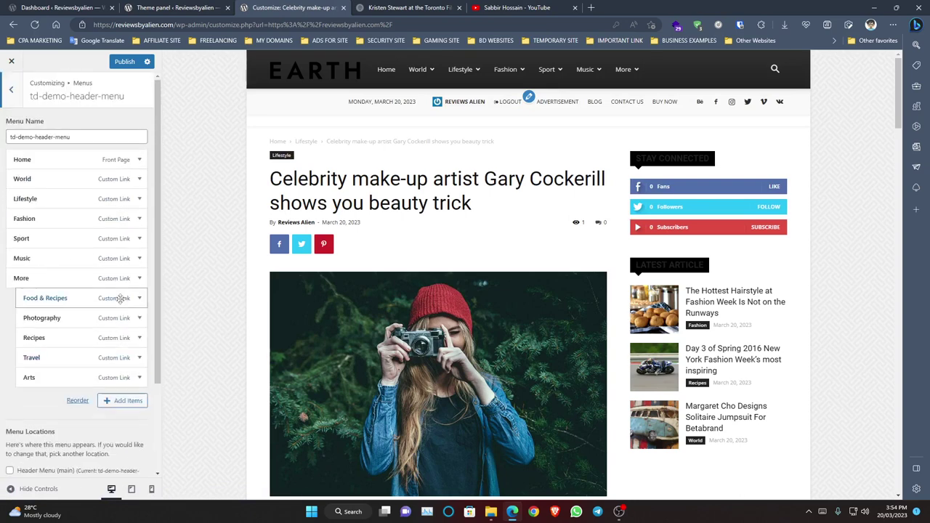
left_click(13, 93)
left_click(56, 201)
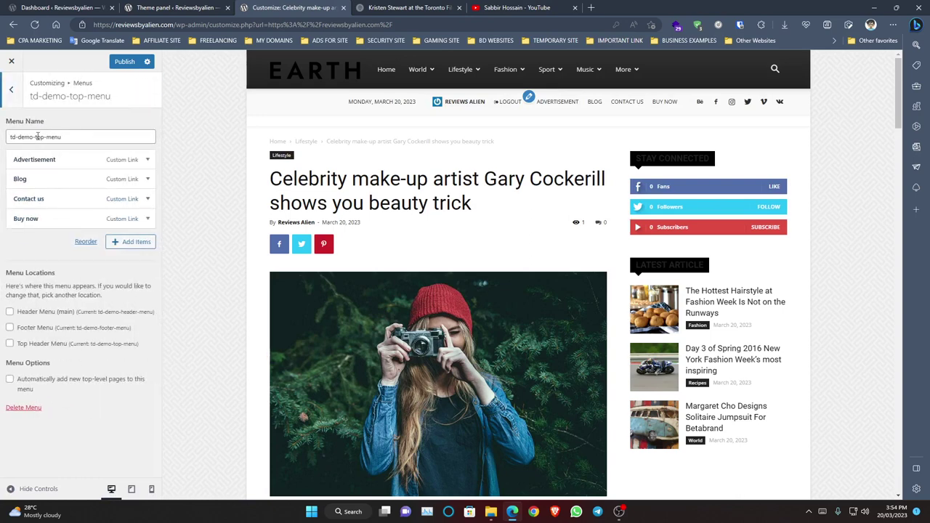
Step: Leave the Menus settings and look at the Newspaper default and Footer 1 areas in the Widgets settings
left_click(12, 91)
left_click(12, 91)
left_click(25, 231)
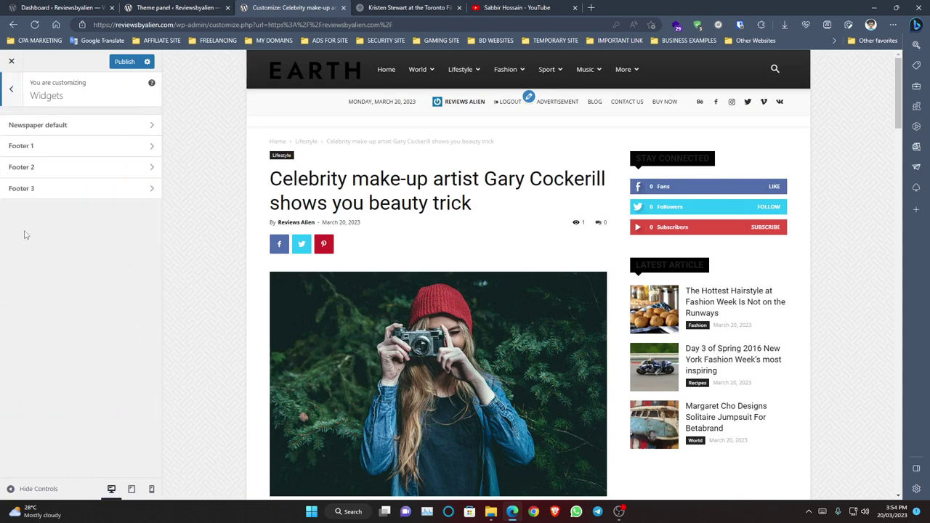
left_click(42, 123)
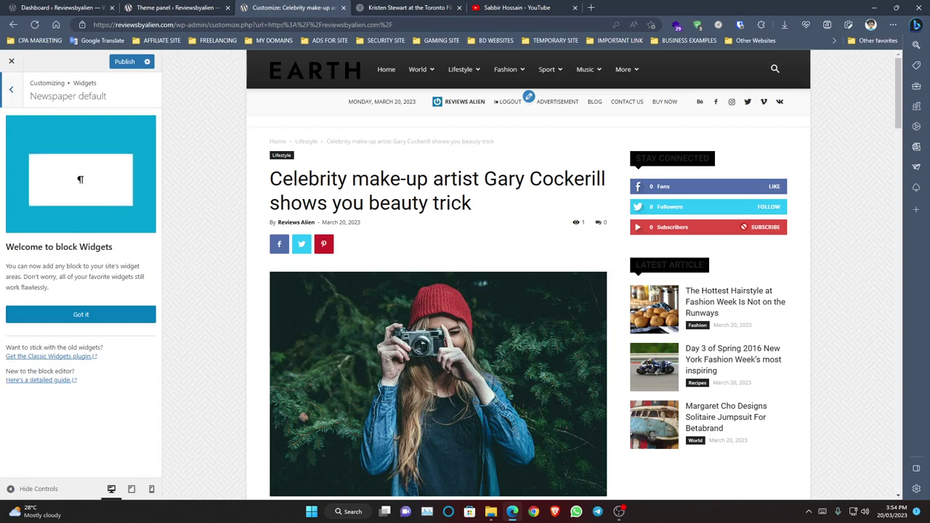
left_click(10, 93)
left_click(48, 147)
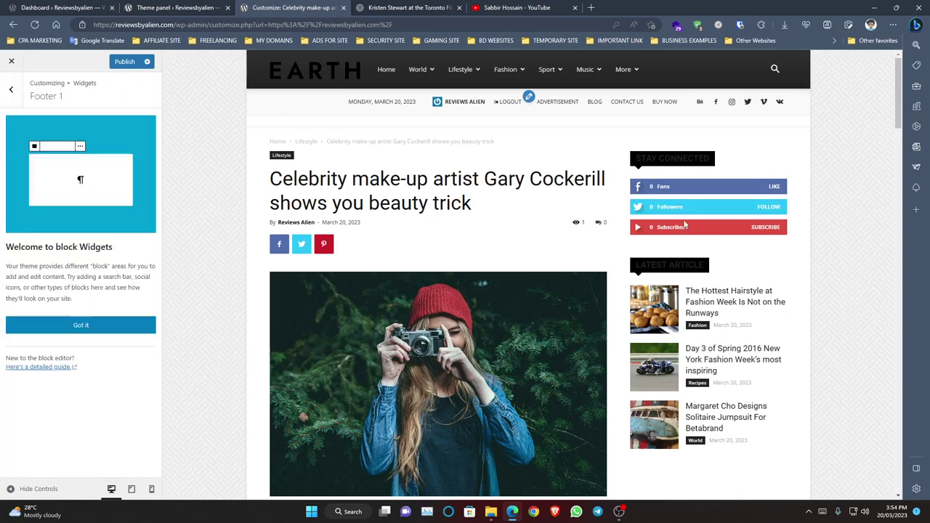
left_click(4, 97)
Step: Add a Latest Comments block below the Latest article block in the Newspaper default widget area and check it in the preview
left_click(41, 126)
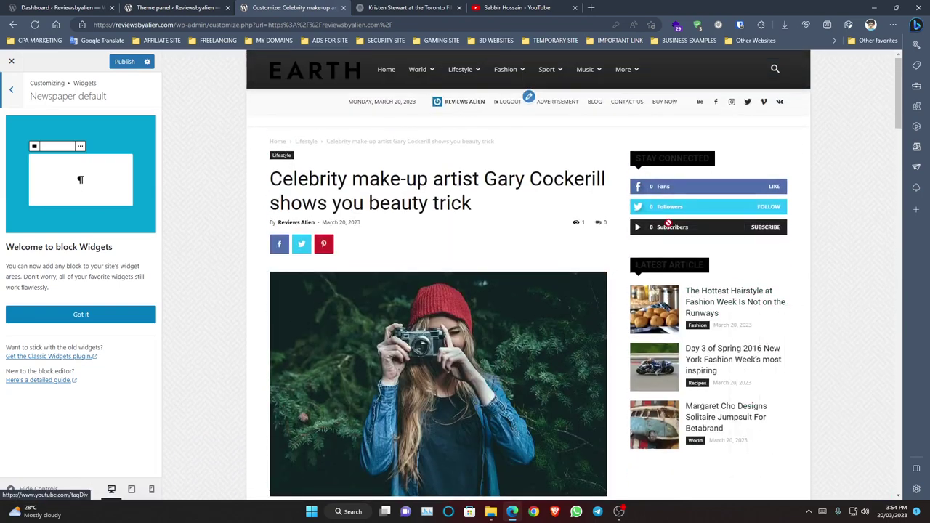
left_click(97, 313)
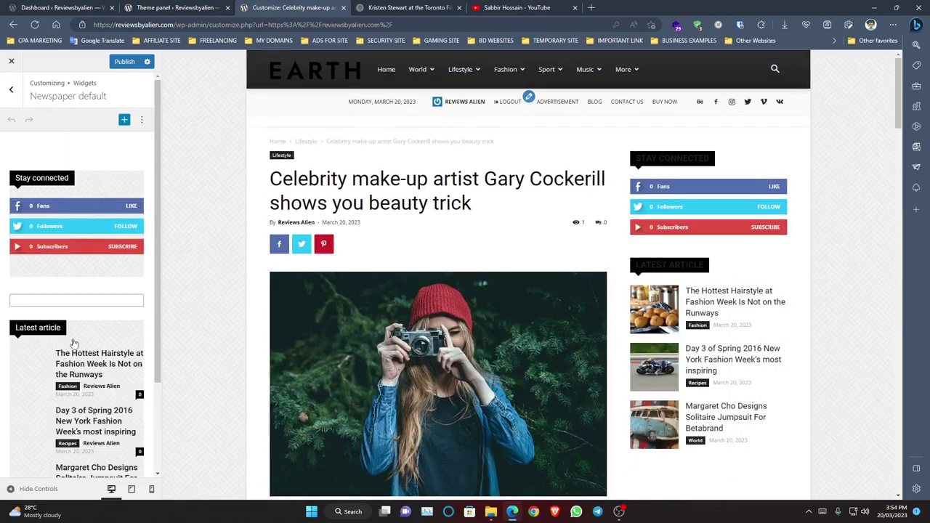
scroll(74, 342, "down", 2)
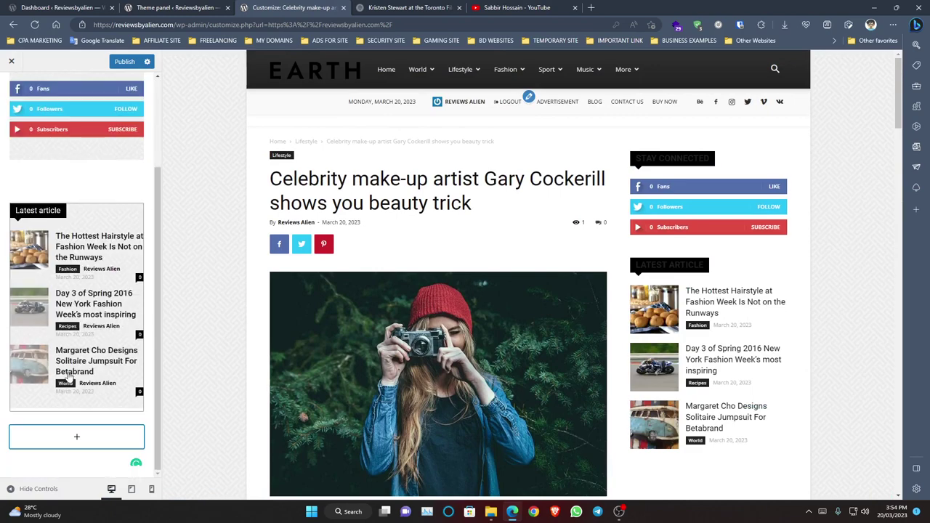
left_click(67, 436)
left_click(82, 411)
scroll(291, 235, "down", 10)
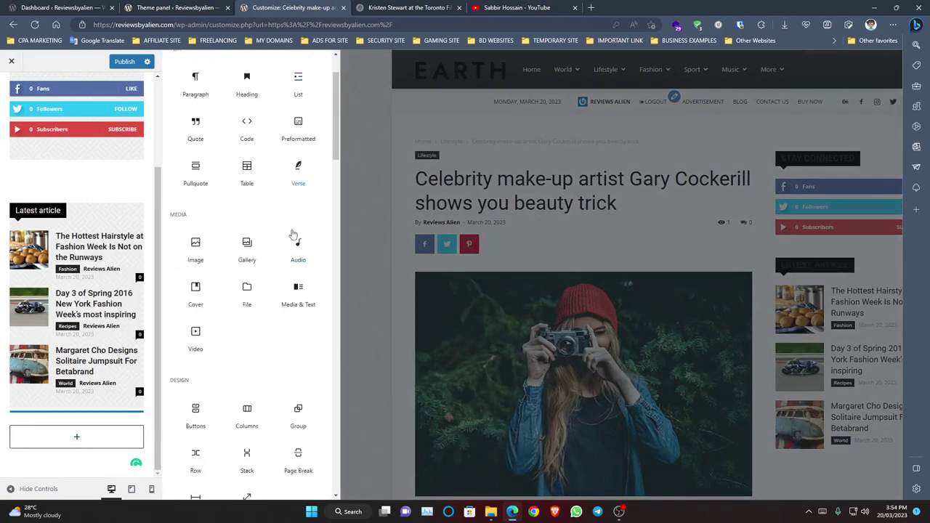
scroll(242, 327, "down", 3)
scroll(262, 305, "up", 10)
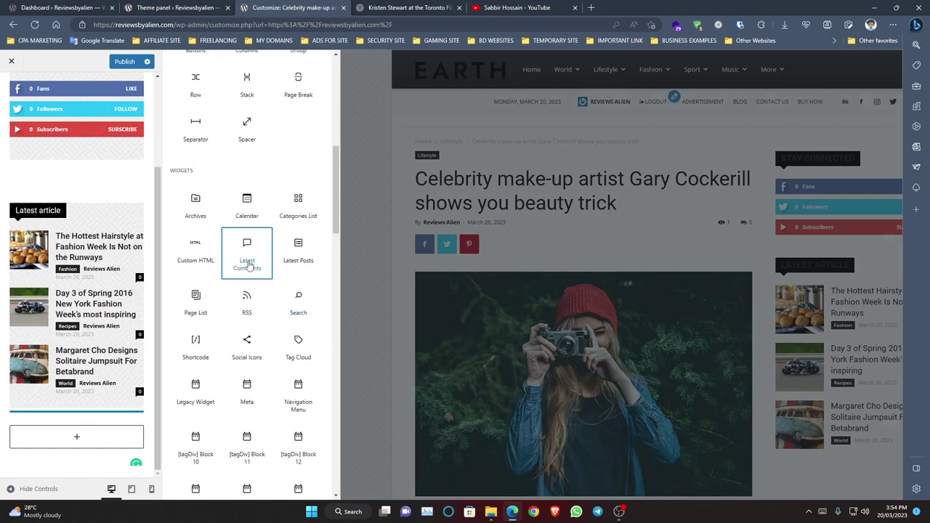
left_click(247, 260)
scroll(107, 378, "down", 2)
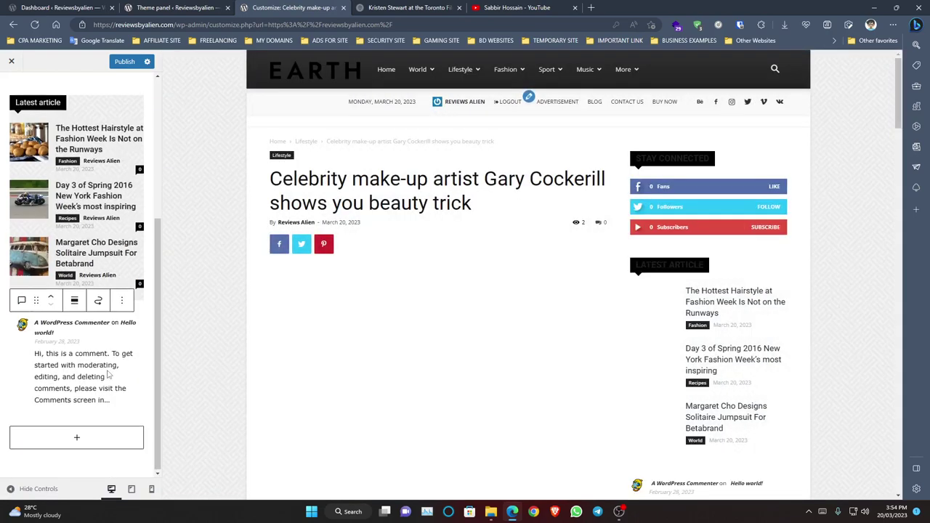
scroll(579, 376, "down", 5)
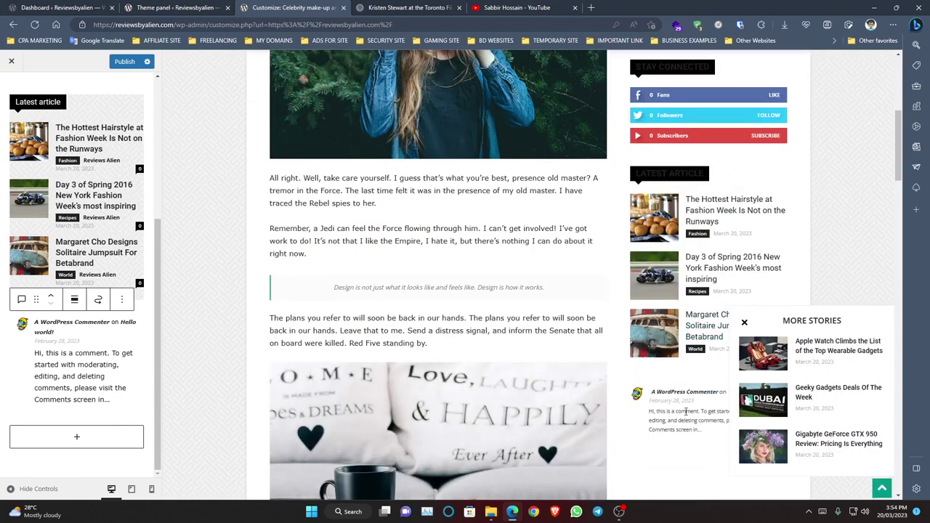
scroll(80, 218, "up", 5)
Step: Leave the Widgets settings and review the Homepage Settings and Additional CSS sections
left_click(11, 90)
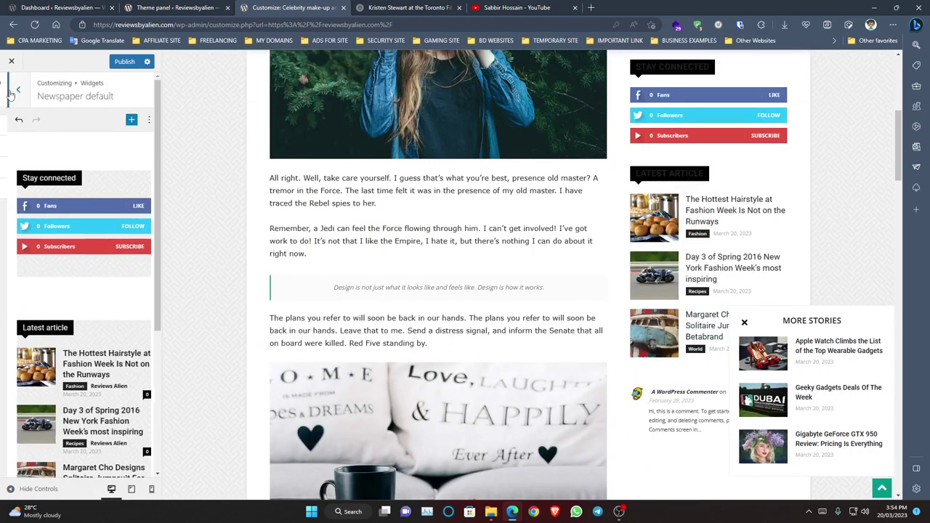
left_click(11, 89)
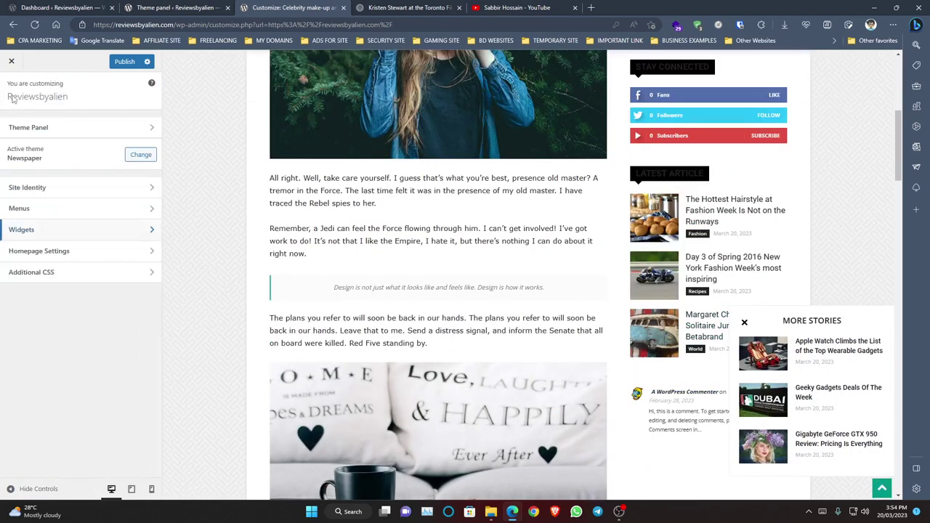
left_click(80, 254)
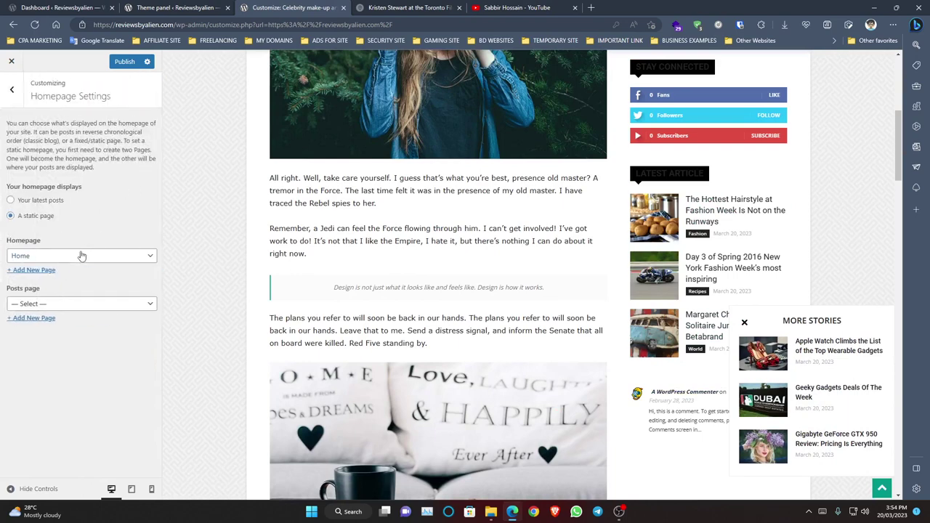
left_click(11, 90)
left_click(44, 272)
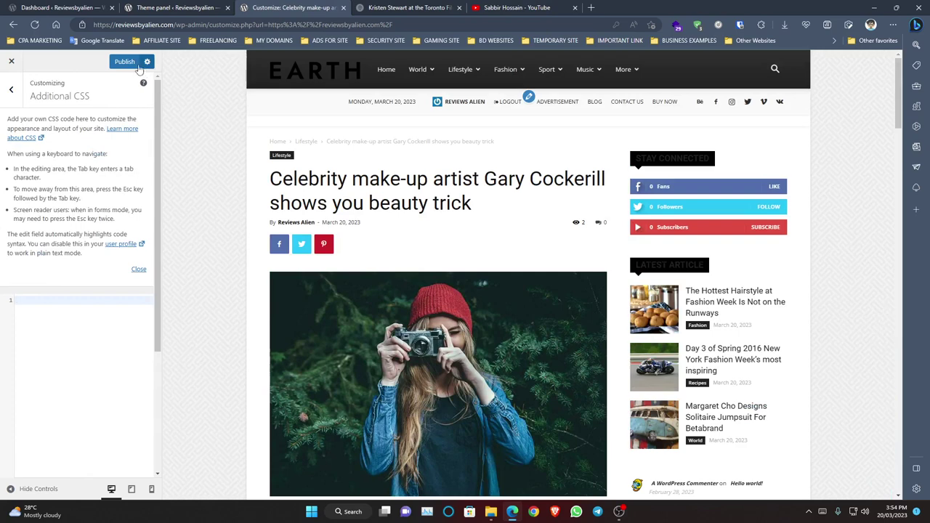
Step: Publish the Customizer changes and close the Customizer to return to the live homepage
left_click(124, 63)
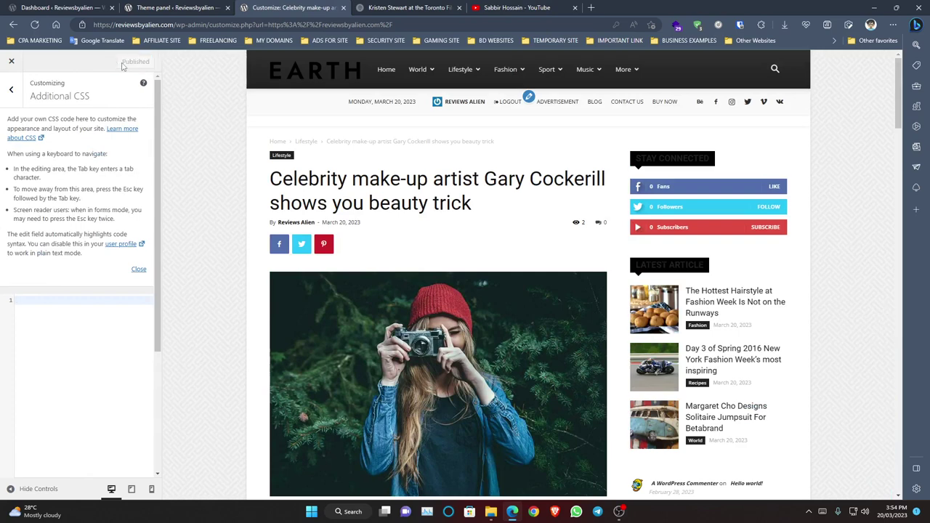
left_click(12, 62)
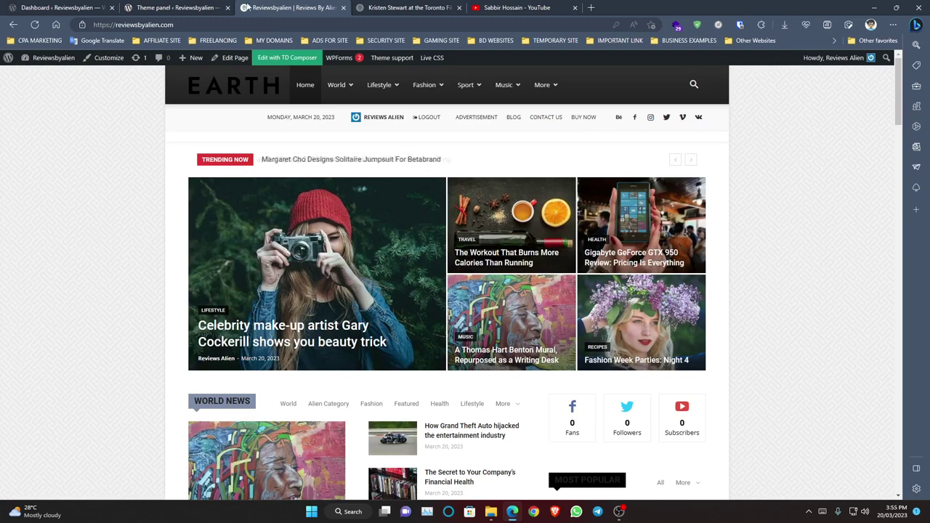
left_click(182, 5)
left_click(258, 5)
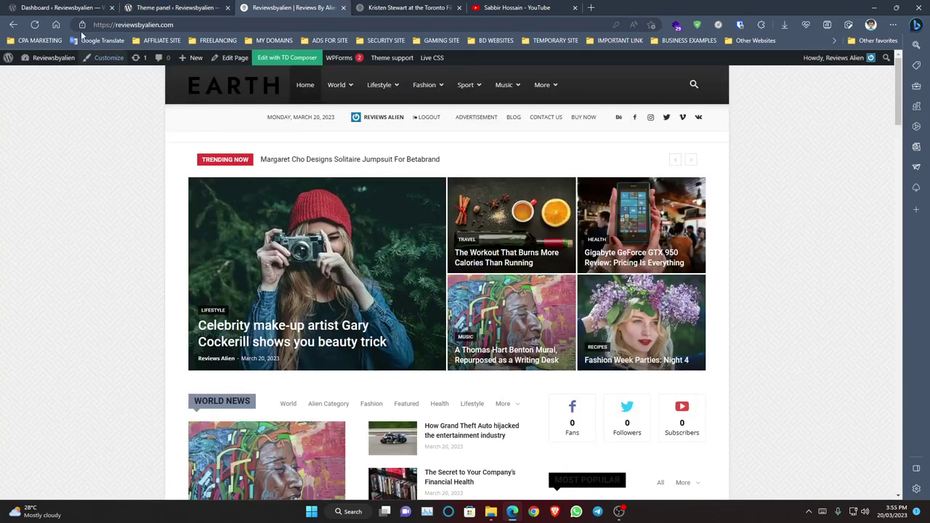
Step: Open the post Categories page from the WordPress dashboard and look through the full category list
left_click(58, 9)
mouse_move(29, 154)
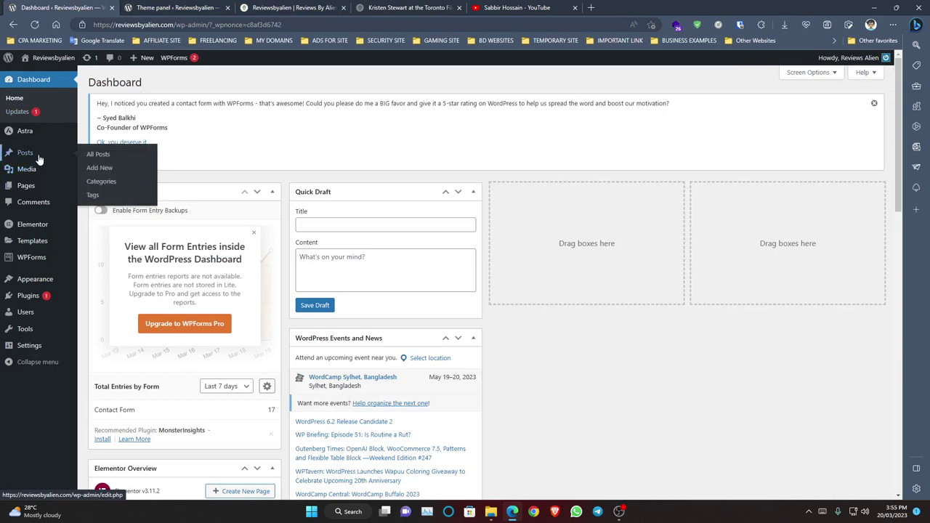
left_click(102, 183)
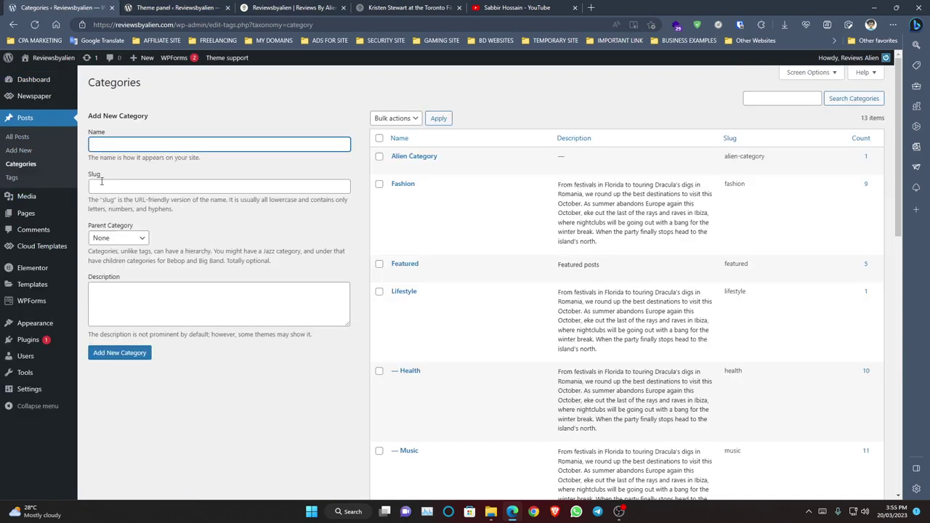
scroll(348, 189, "down", 10)
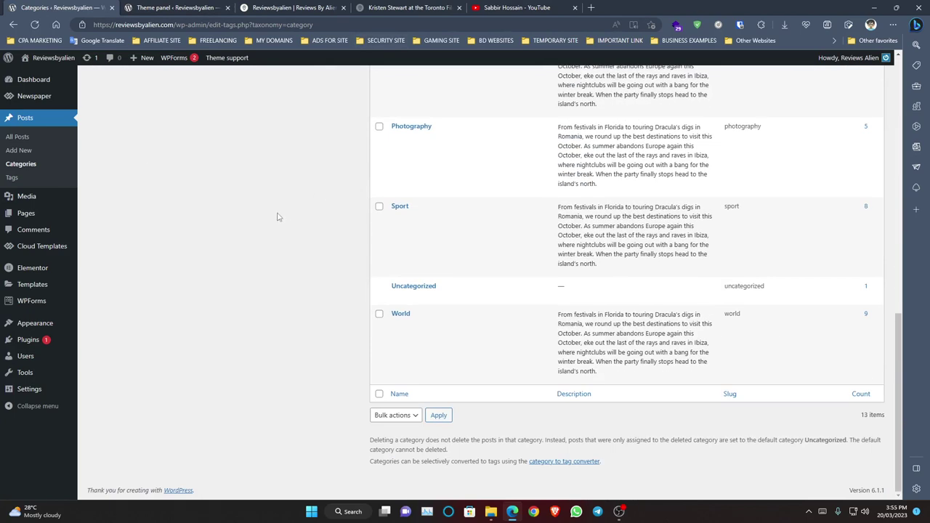
scroll(277, 217, "up", 10)
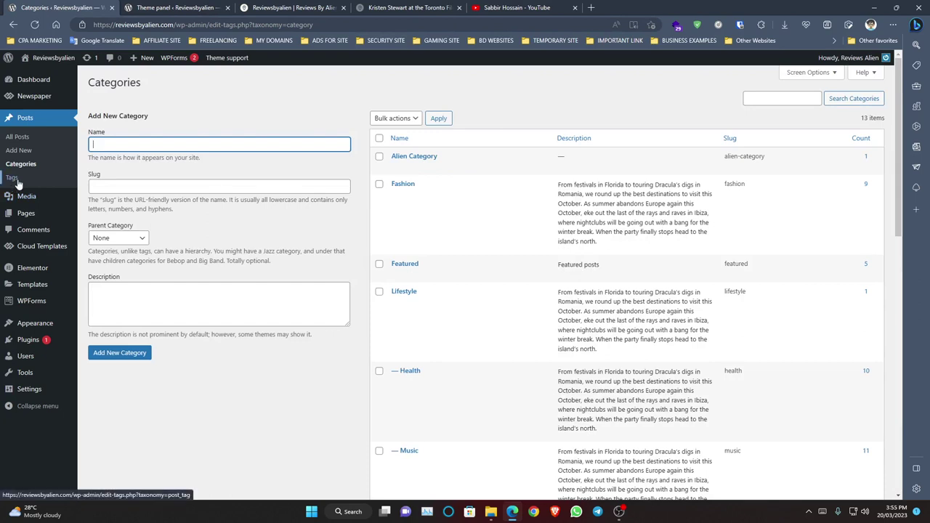
Step: Look at the new post editor and return to the Posts list to browse the existing posts
left_click(33, 149)
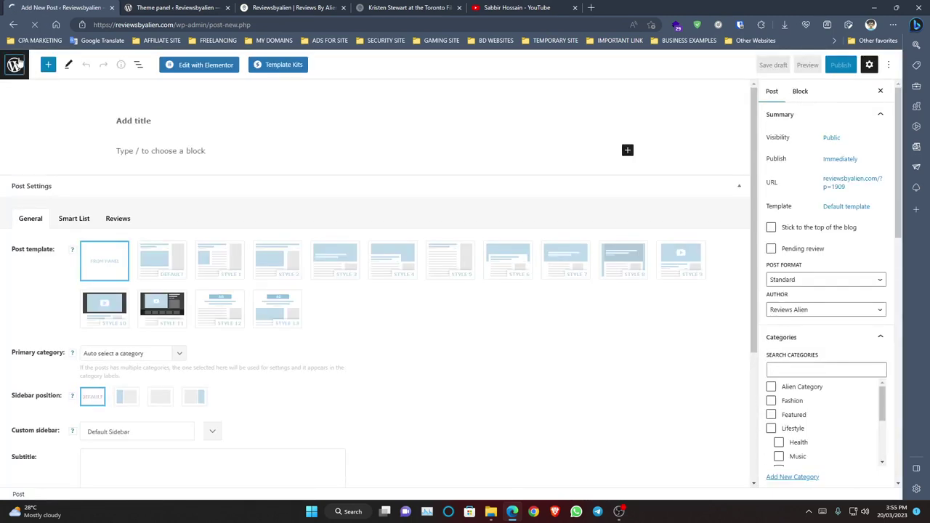
left_click(16, 65)
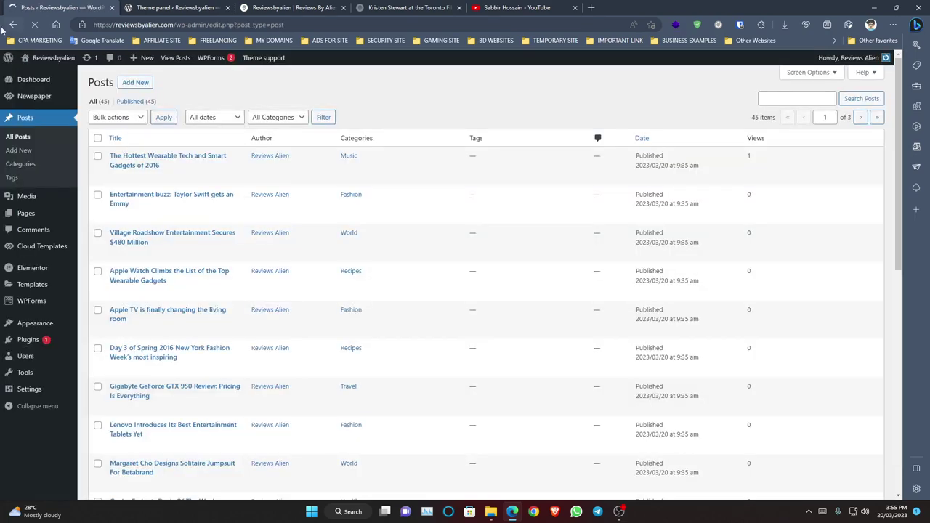
scroll(189, 218, "down", 15)
scroll(218, 269, "up", 15)
Step: Open the live site in a new tab and look through the homepage sections down to the footer
right_click(45, 58)
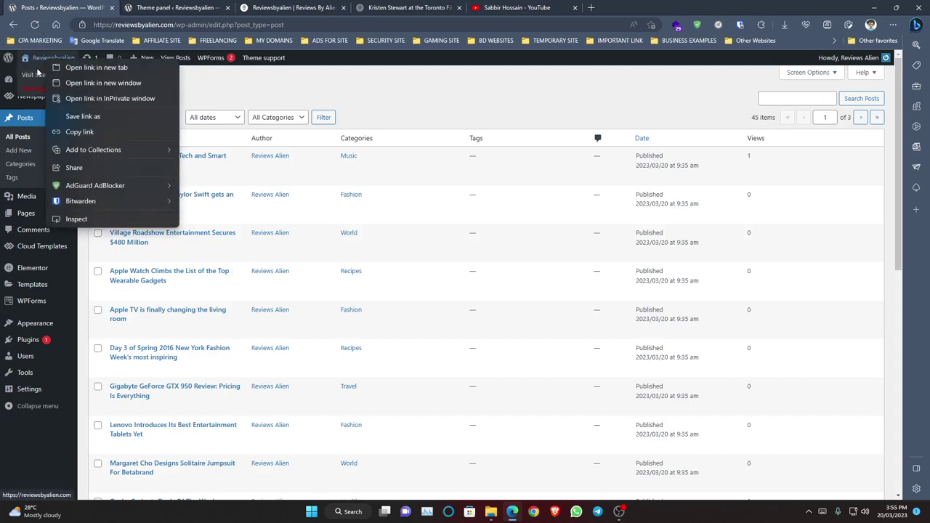
right_click(37, 74)
left_click(73, 80)
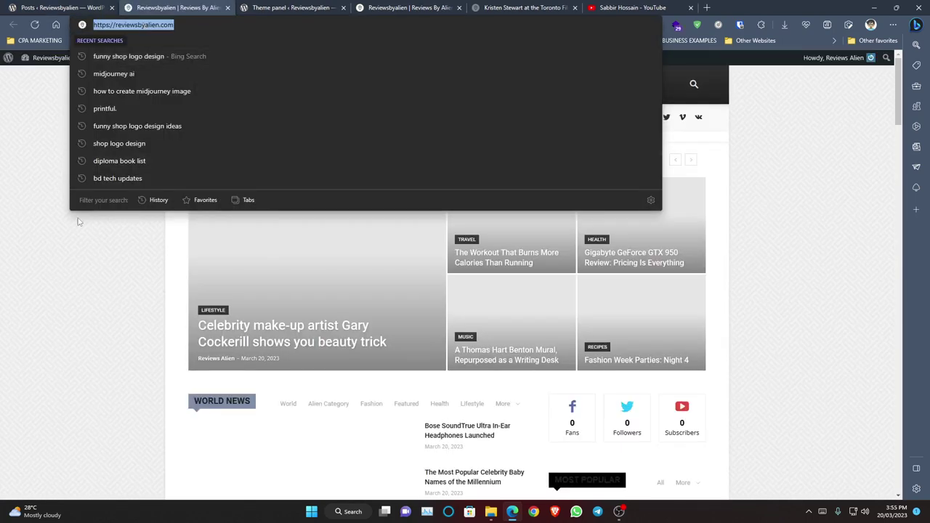
left_click(73, 237)
scroll(362, 347, "down", 10)
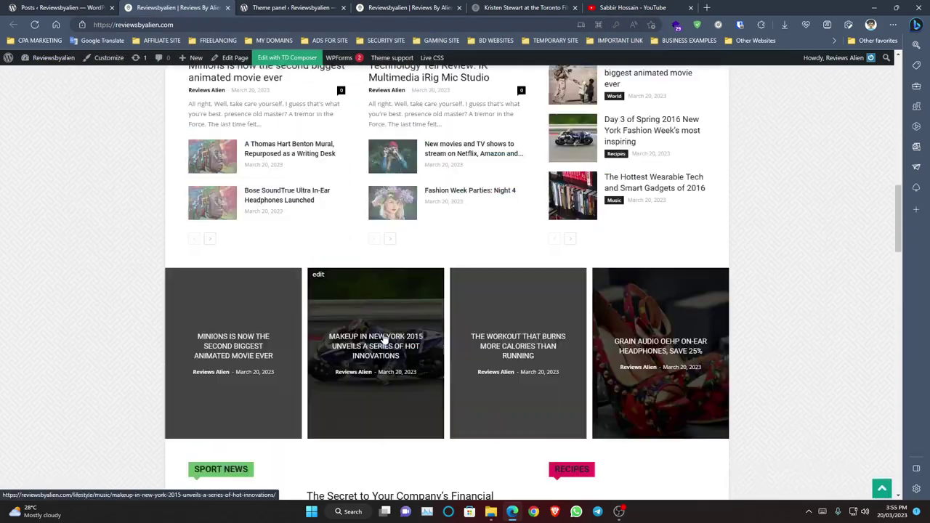
scroll(361, 346, "down", 15)
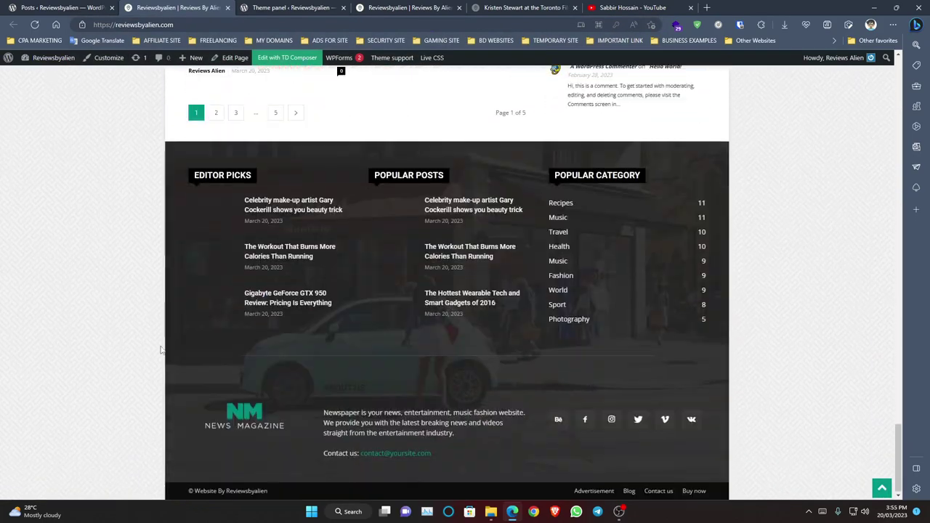
scroll(184, 356, "up", 10)
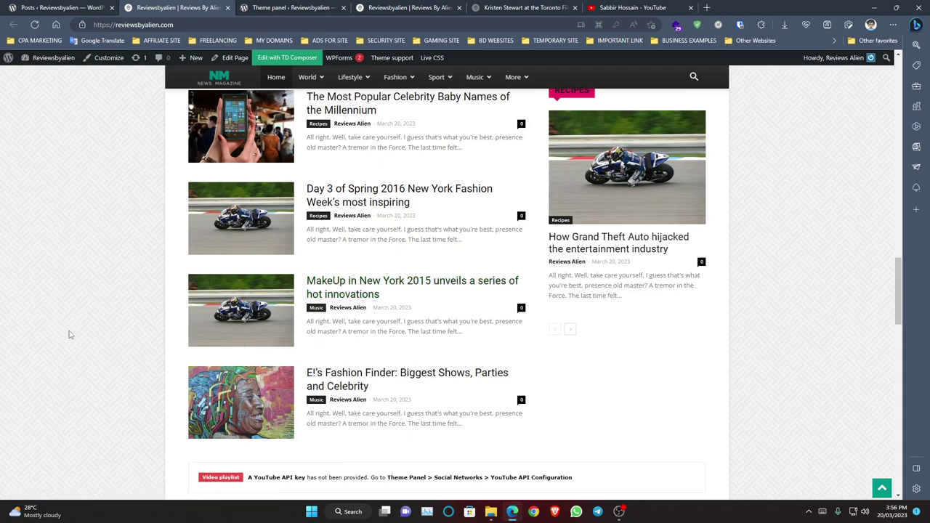
scroll(80, 339, "down", 2)
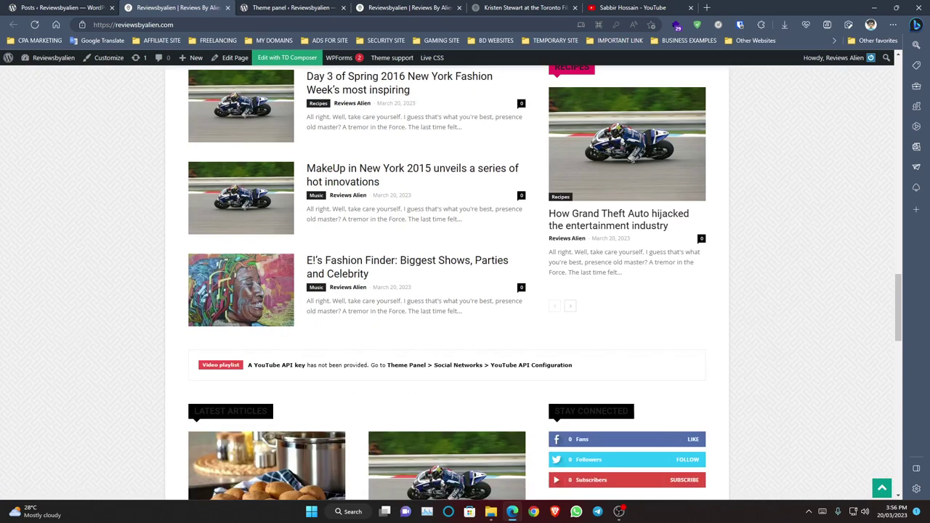